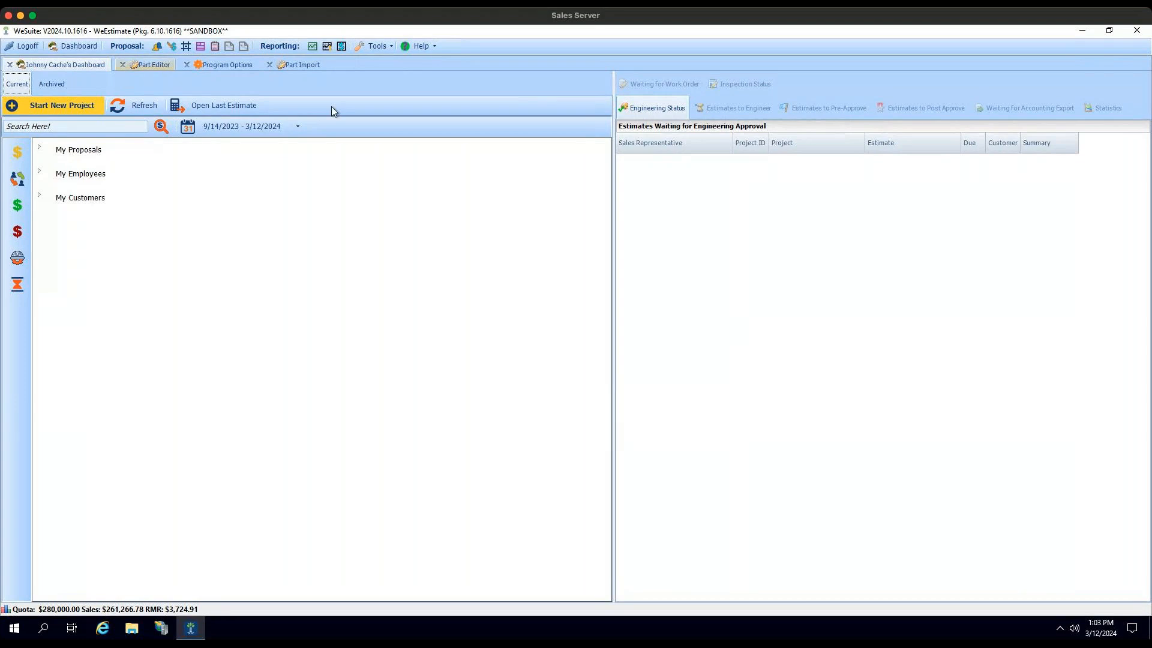
Step: Open the part editor and widen the Discontinued and Favorite columns so their headings can be read
{"action": "left_click", "coordinate": [375, 48]}
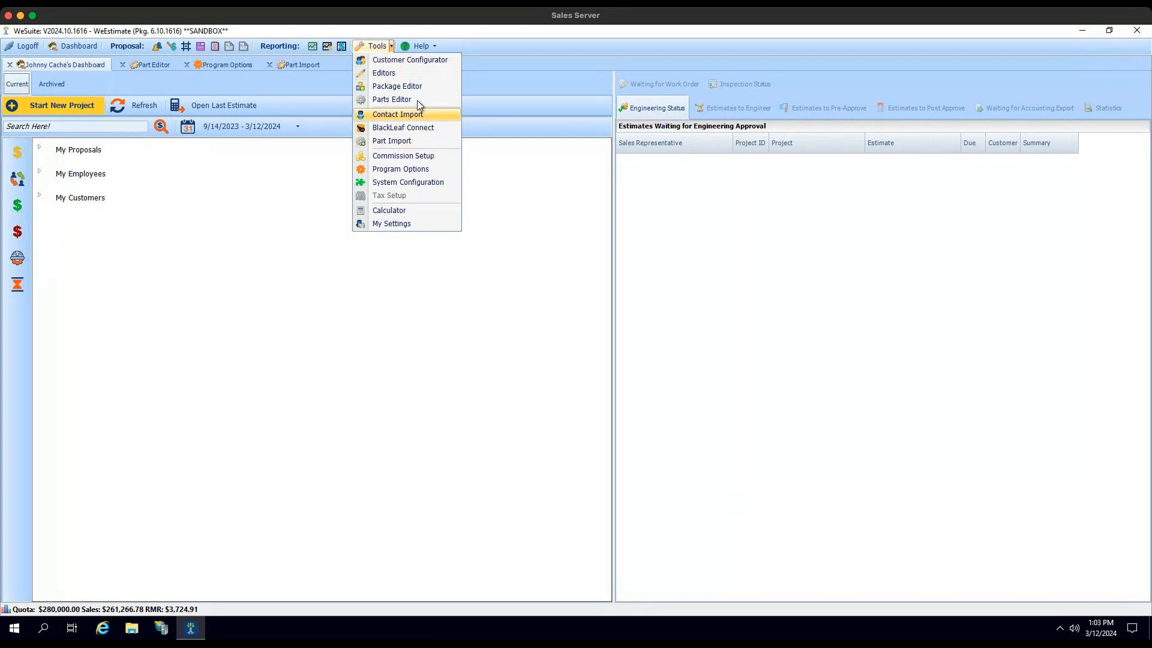
{"action": "left_click", "coordinate": [152, 63]}
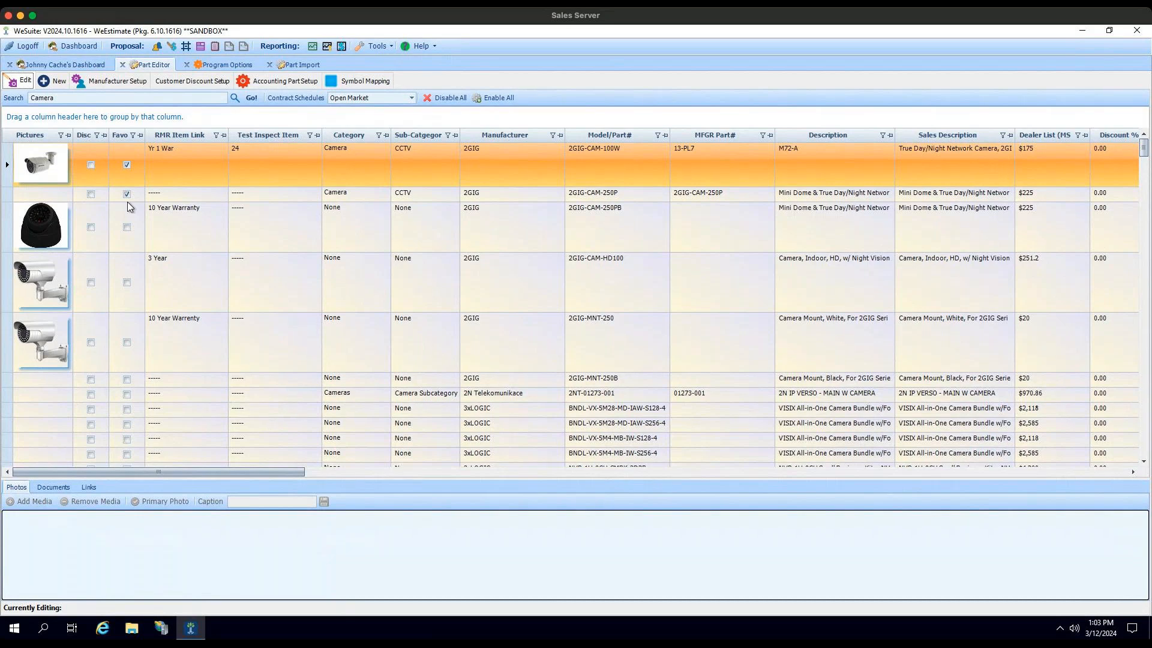
{"action": "left_click_drag", "start_coordinate": [79, 96], "coordinate": [22, 98]}
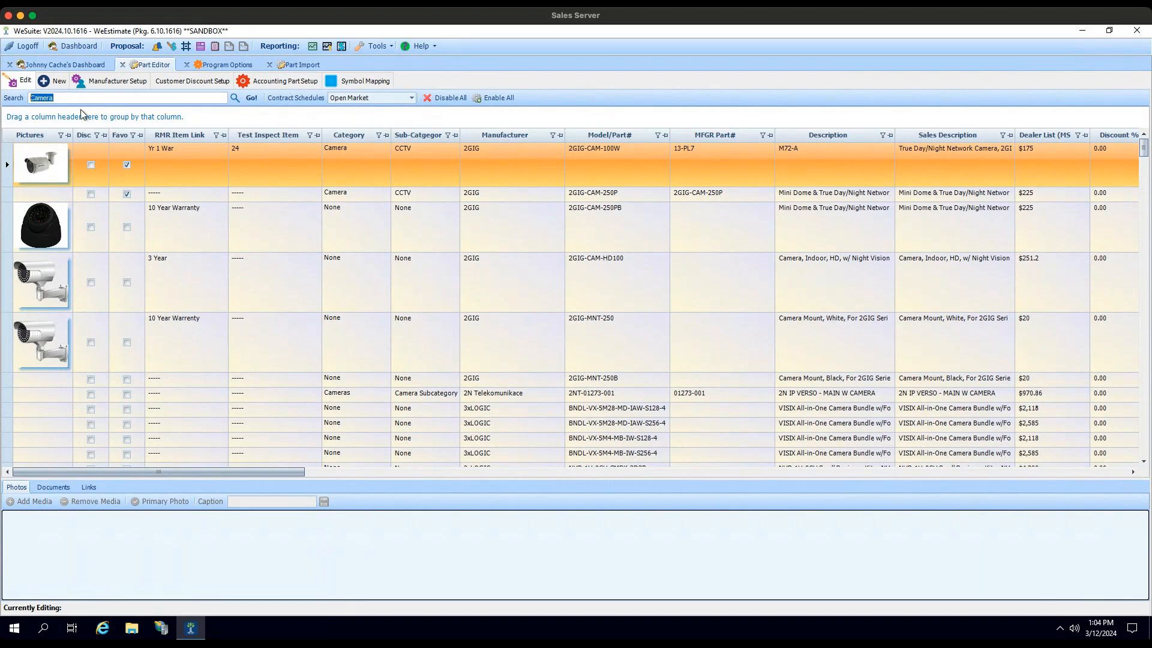
{"action": "left_click", "coordinate": [73, 96]}
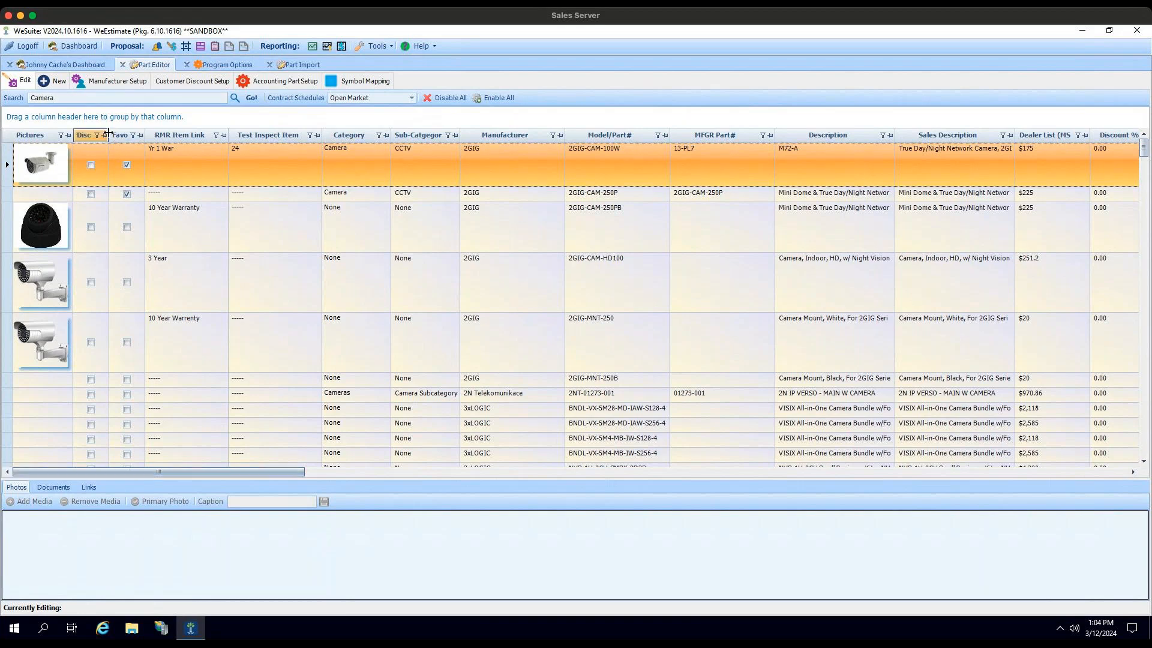
{"action": "left_click_drag", "start_coordinate": [132, 133], "coordinate": [132, 133]}
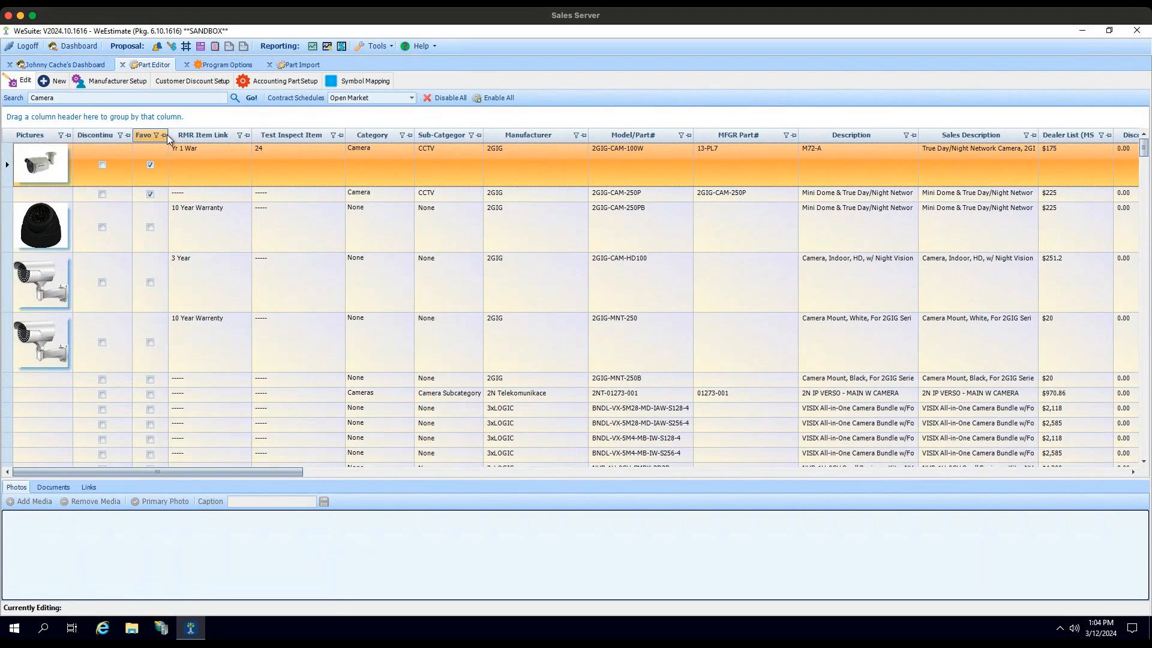
{"action": "left_click_drag", "start_coordinate": [169, 135], "coordinate": [192, 137]}
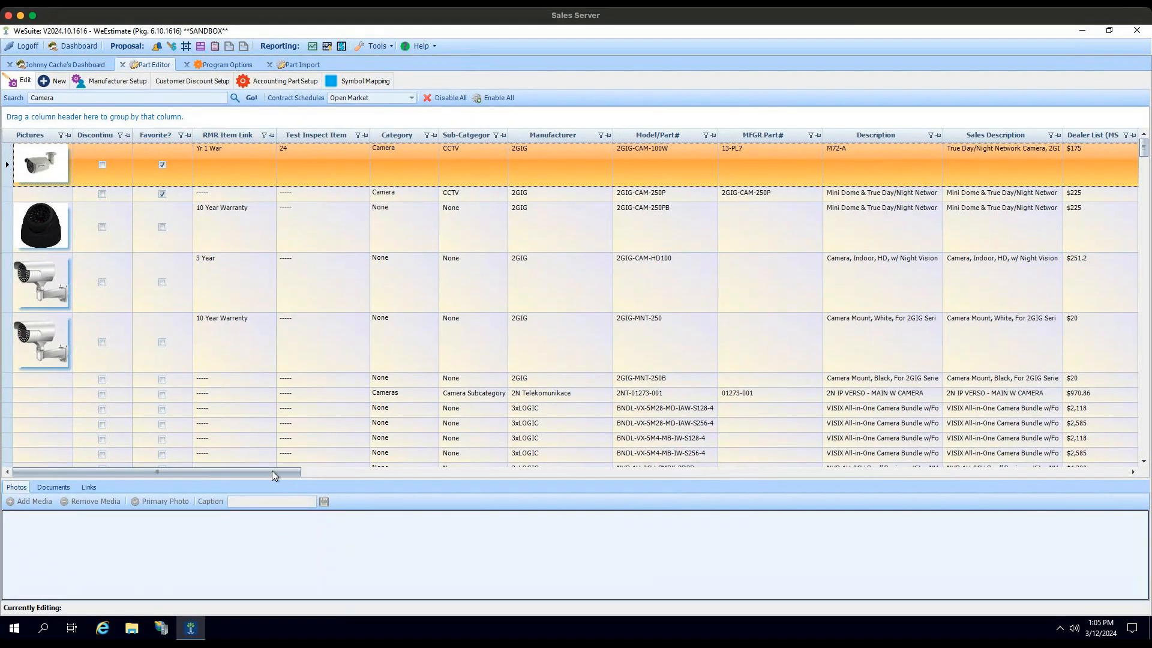
Step: Set Installation Labor 1 to 5 for part 2GIG-CAM-250P in the parts list
{"action": "left_click_drag", "start_coordinate": [272, 470], "coordinate": [624, 472]}
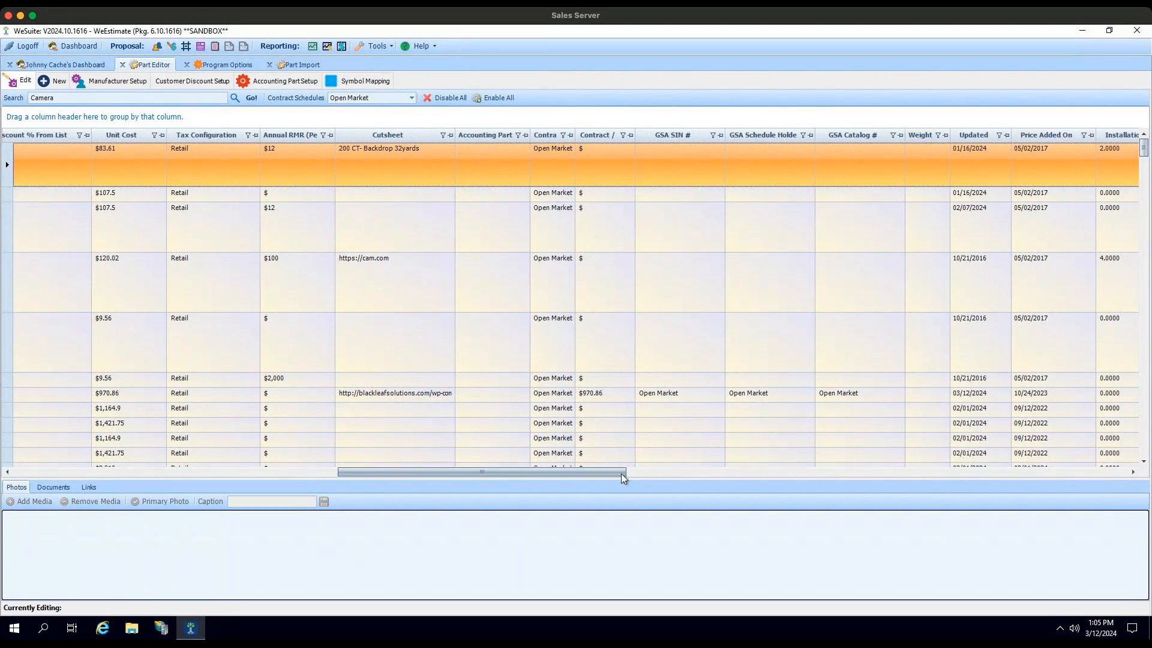
{"action": "left_click_drag", "start_coordinate": [624, 473], "coordinate": [655, 471]}
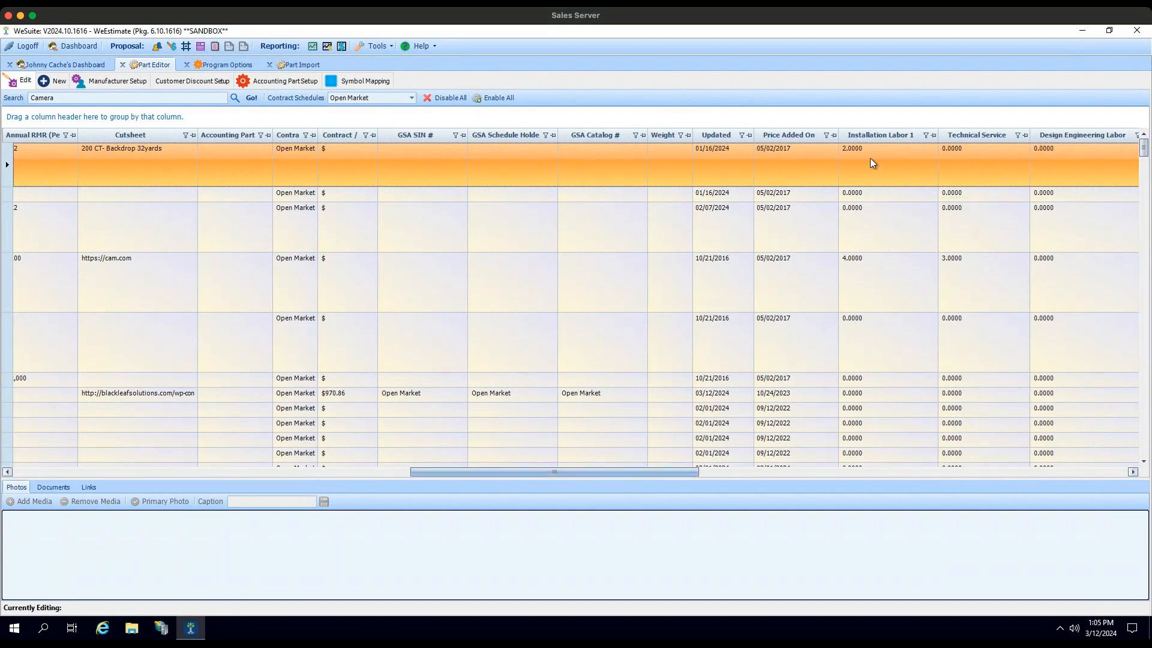
{"action": "scroll", "coordinate": [854, 172], "scroll_direction": "right", "scroll_amount": 2}
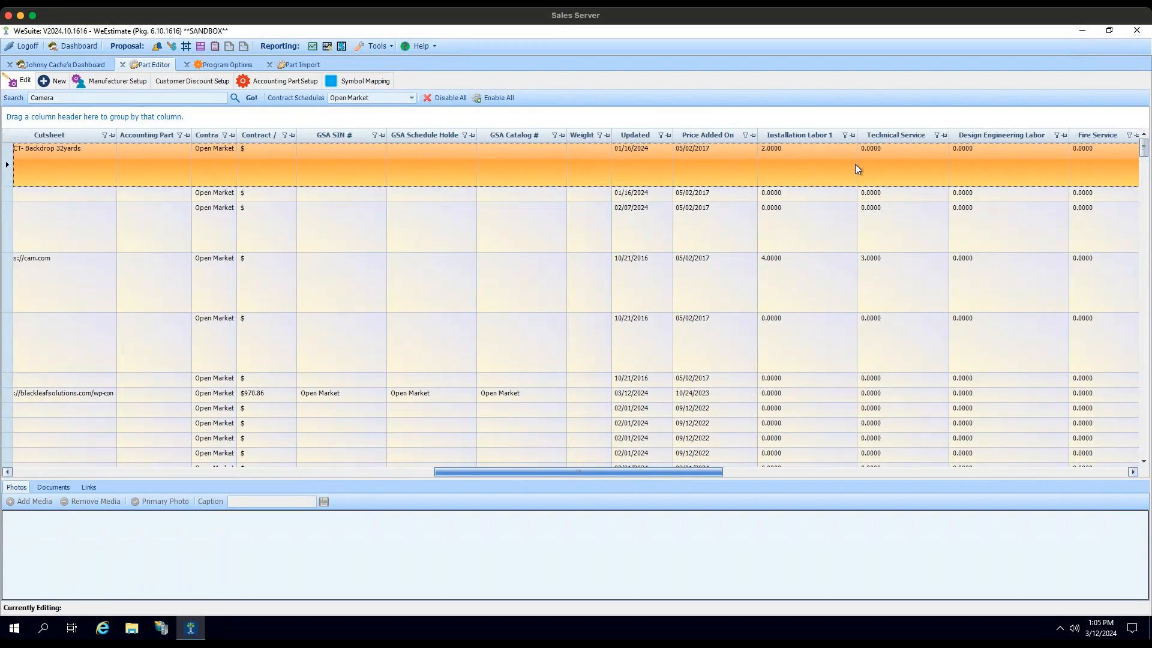
{"action": "scroll", "coordinate": [840, 198], "scroll_direction": "right", "scroll_amount": 1}
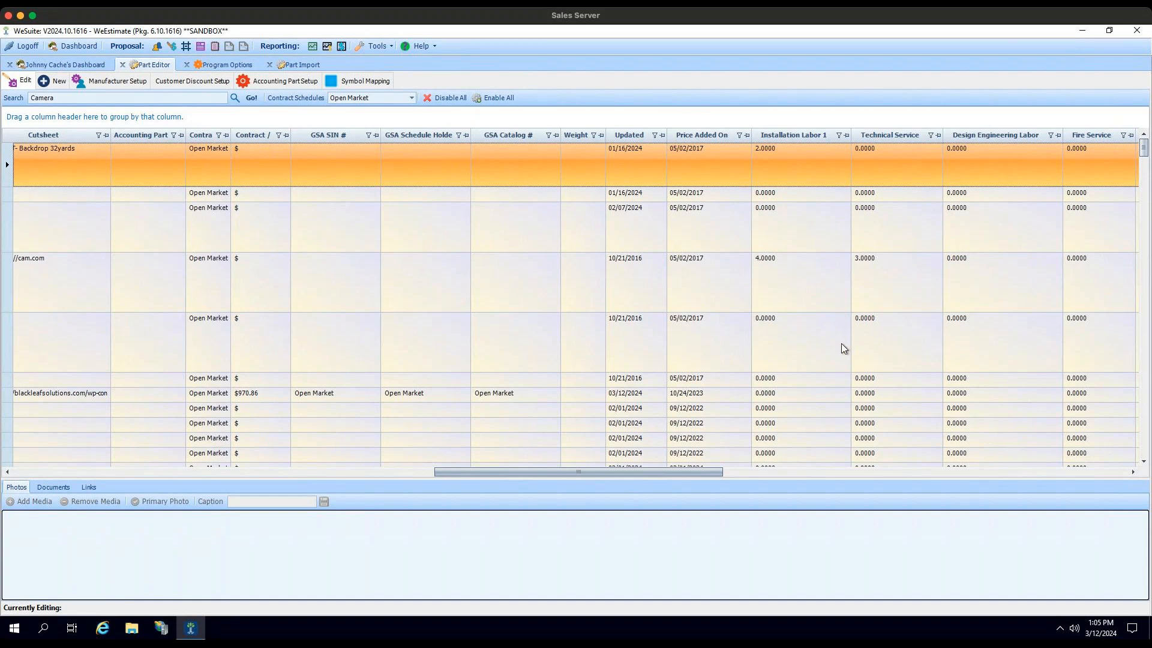
{"action": "left_click_drag", "start_coordinate": [711, 473], "coordinate": [1102, 473]}
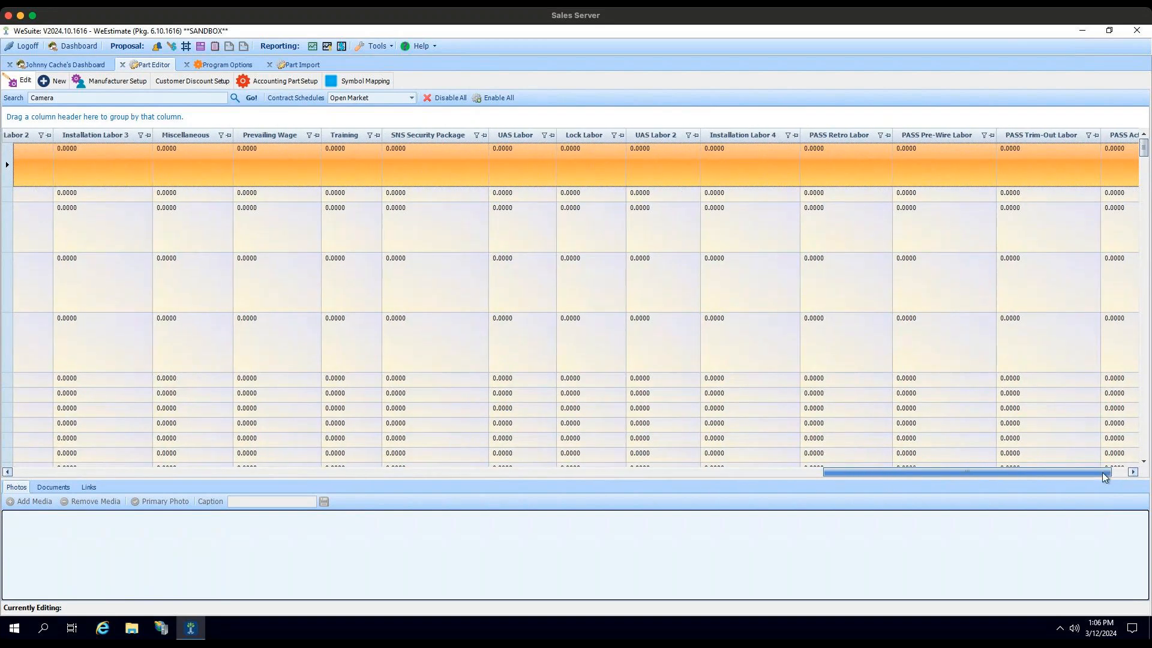
{"action": "left_click_drag", "start_coordinate": [944, 467], "coordinate": [737, 470]}
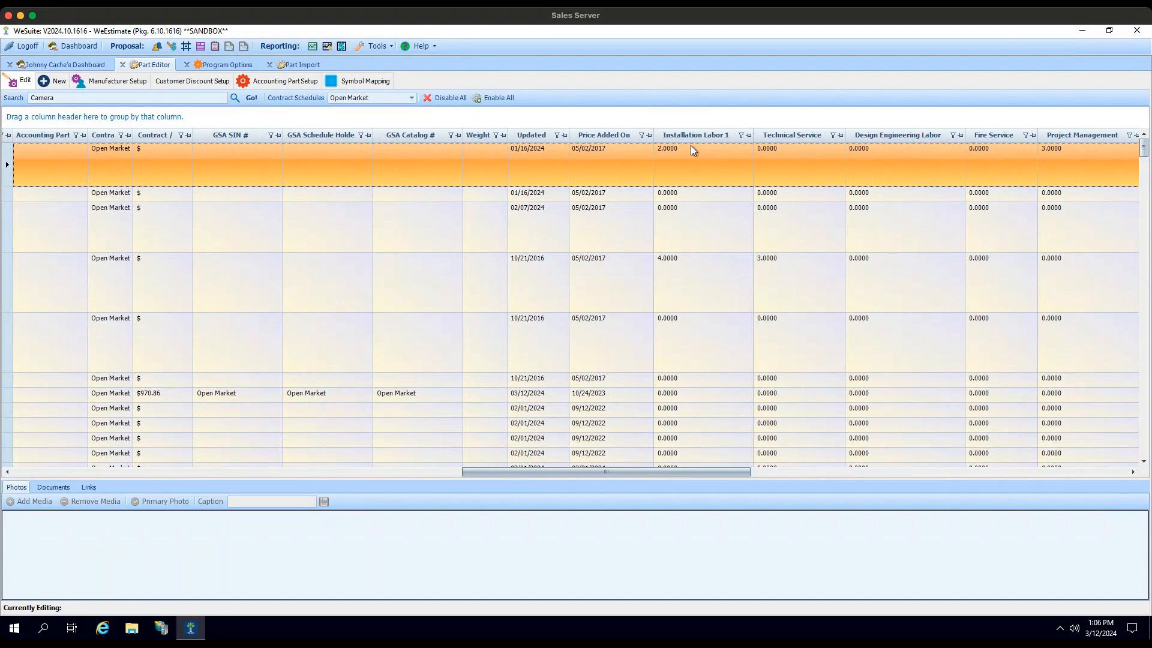
{"action": "left_click", "coordinate": [676, 193]}
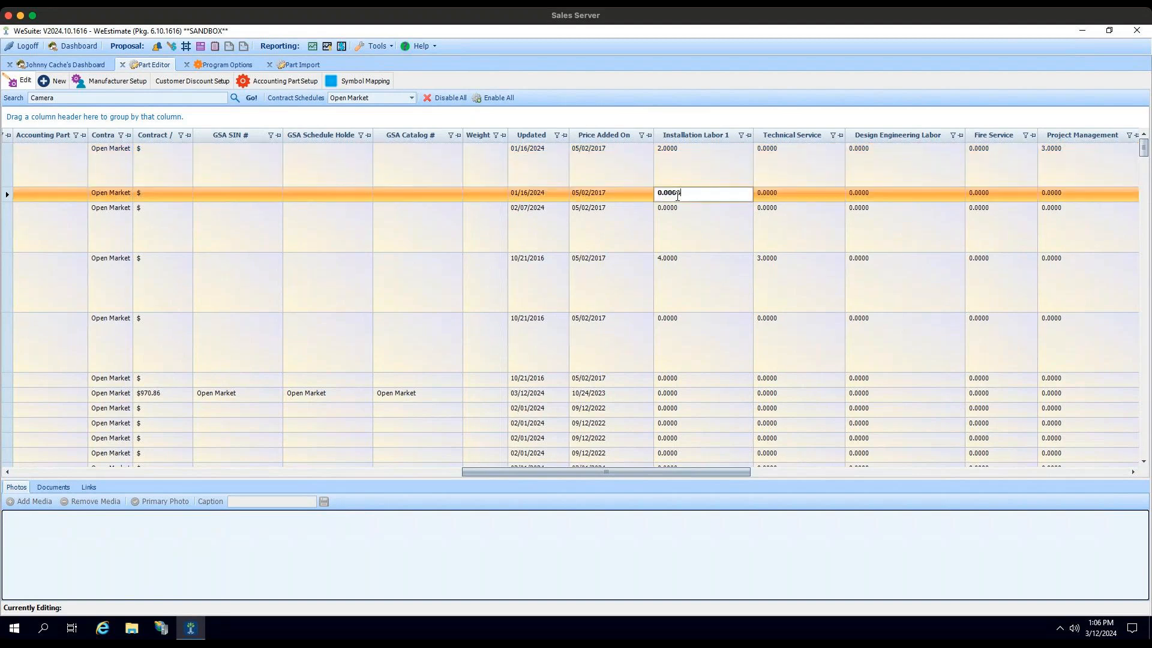
{"action": "left_click_drag", "start_coordinate": [690, 192], "coordinate": [649, 192]}
{"action": "type", "text": "5"}
{"action": "key", "text": "Tab"}
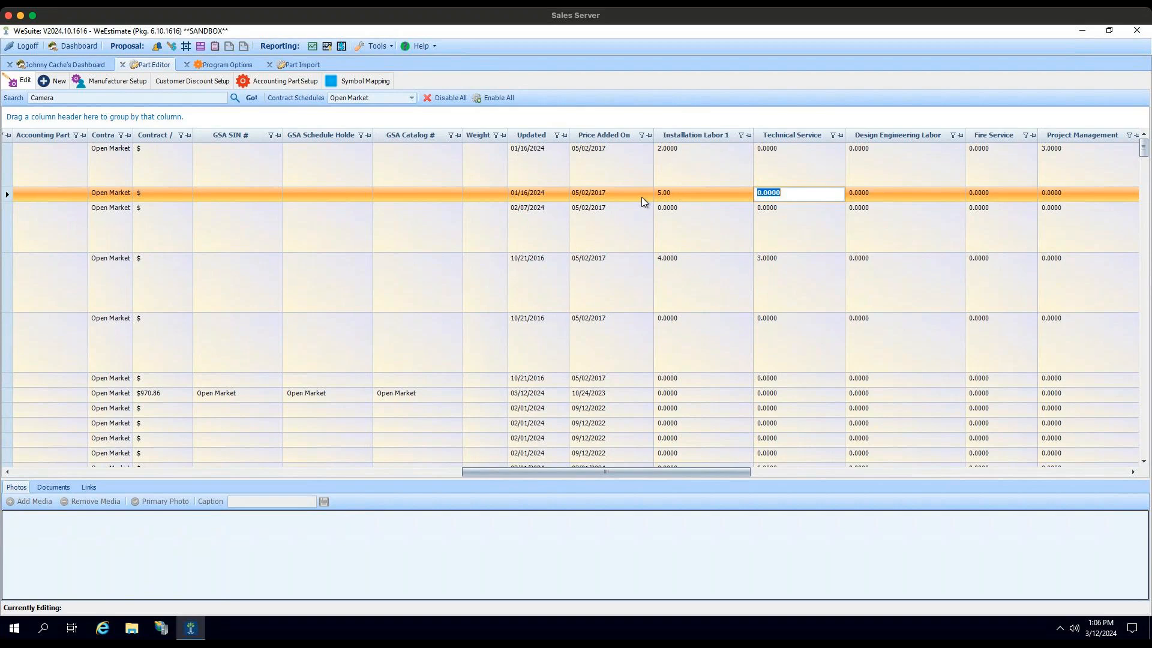
{"action": "left_click", "coordinate": [693, 219]}
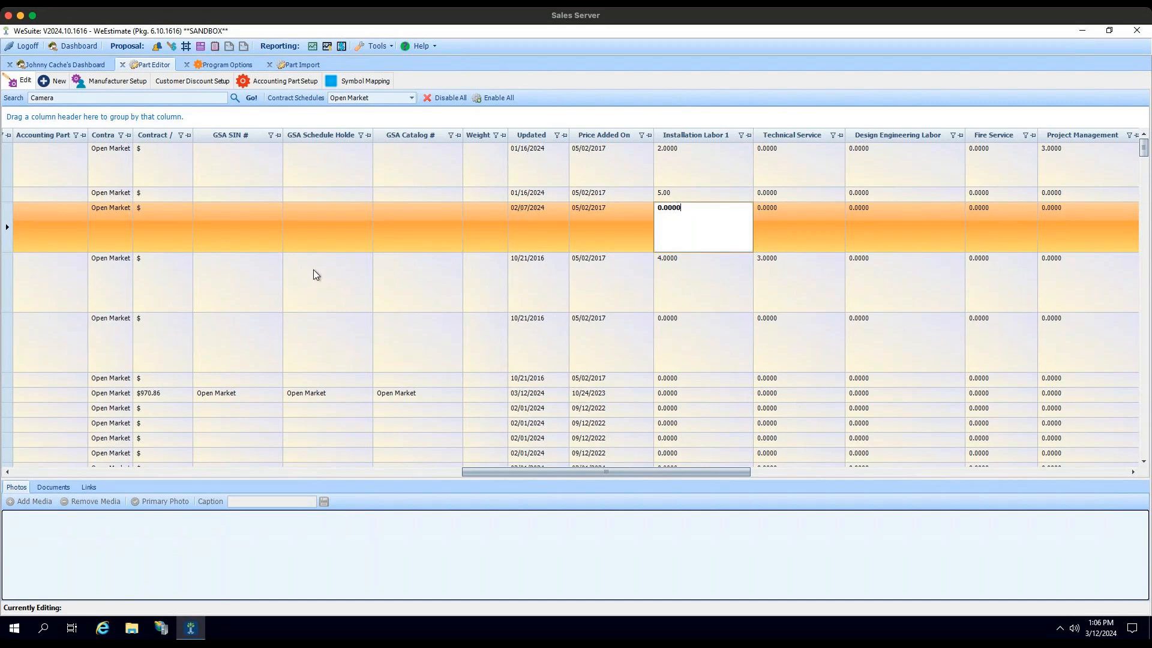
Step: Review the new part form, then compare the accounting parts' labor hours with the Accounting Part View
{"action": "left_click", "coordinate": [59, 84]}
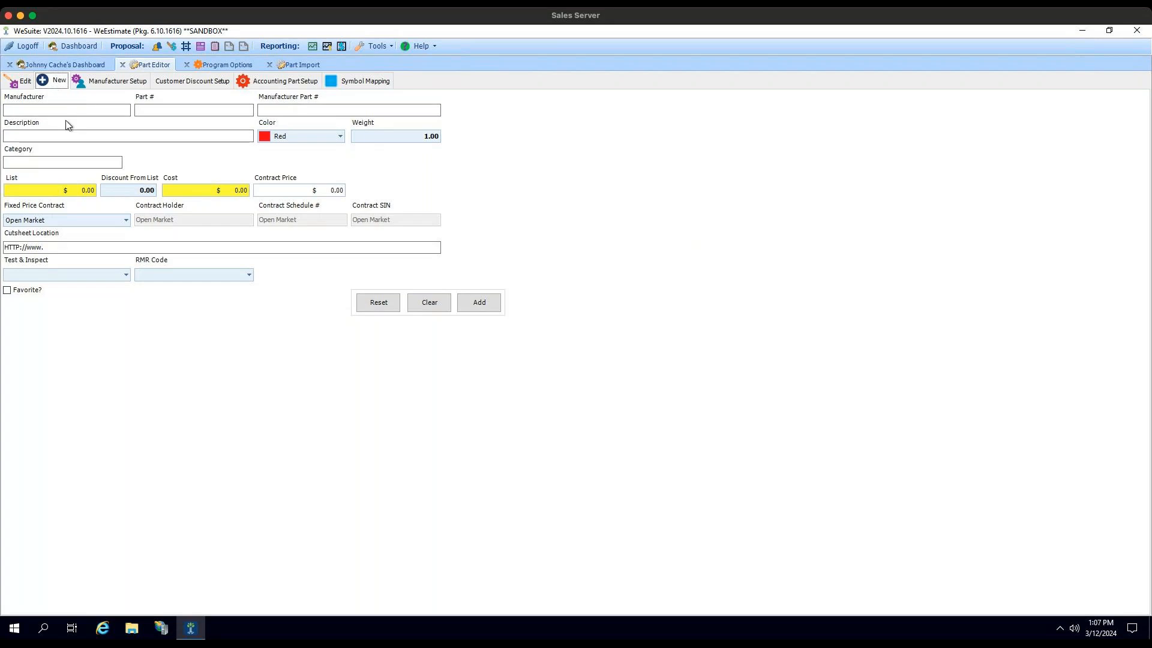
{"action": "left_click", "coordinate": [280, 84]}
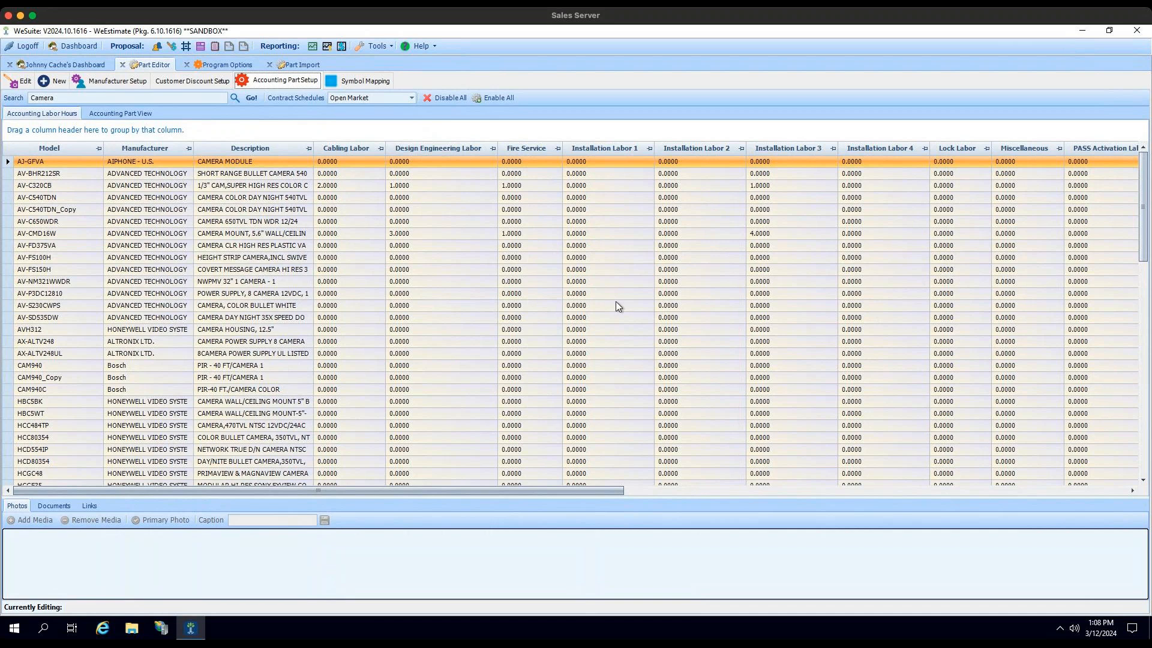
{"action": "left_click", "coordinate": [525, 163]}
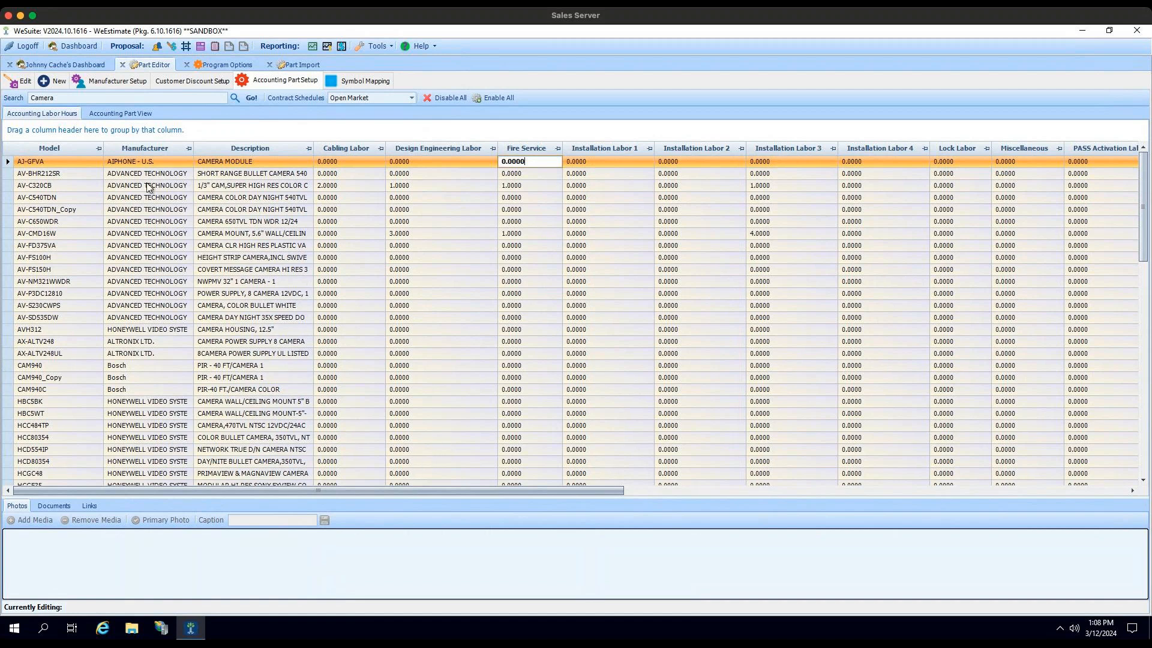
{"action": "left_click_drag", "start_coordinate": [521, 488], "coordinate": [1125, 501]}
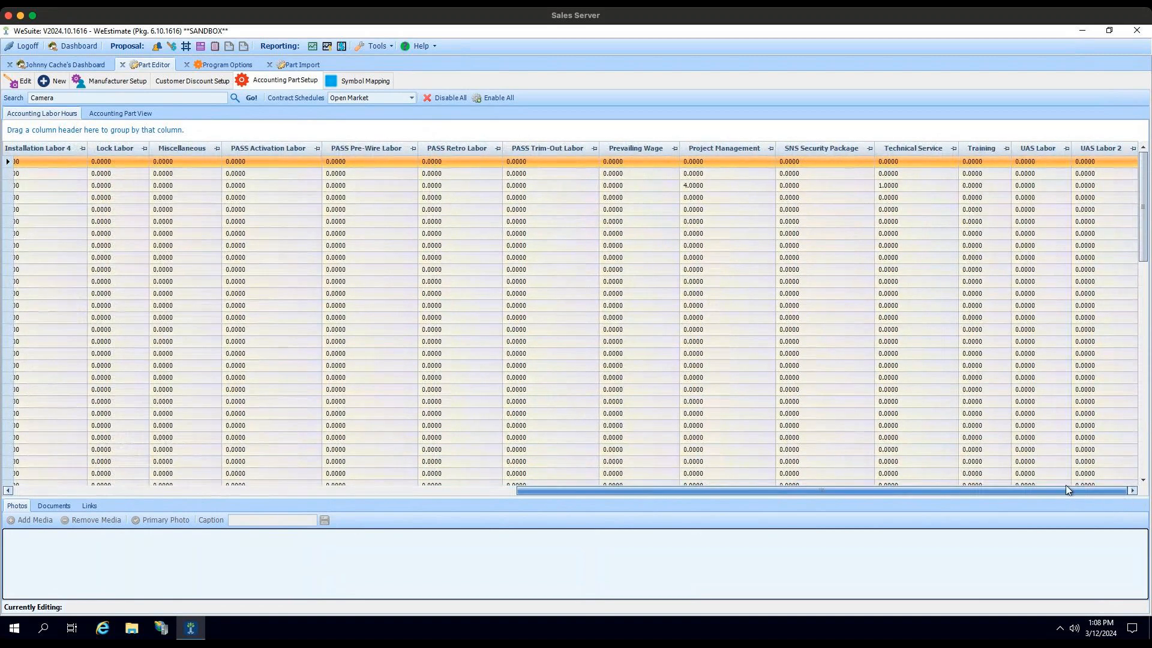
{"action": "left_click_drag", "start_coordinate": [839, 485], "coordinate": [299, 476]}
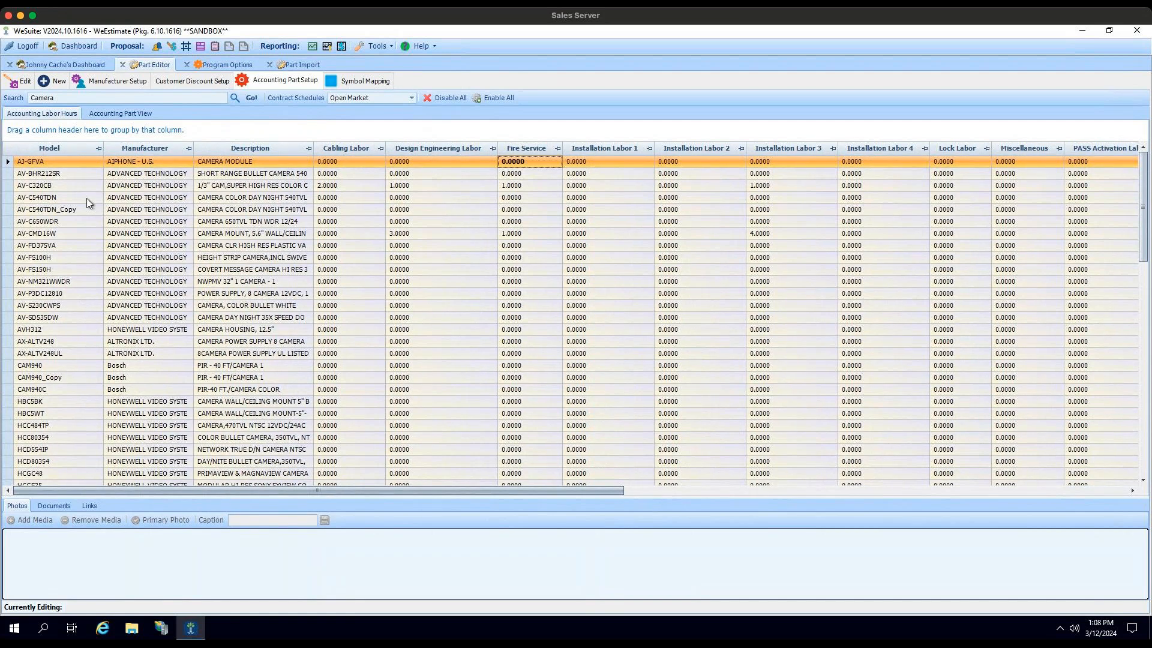
{"action": "left_click", "coordinate": [138, 114]}
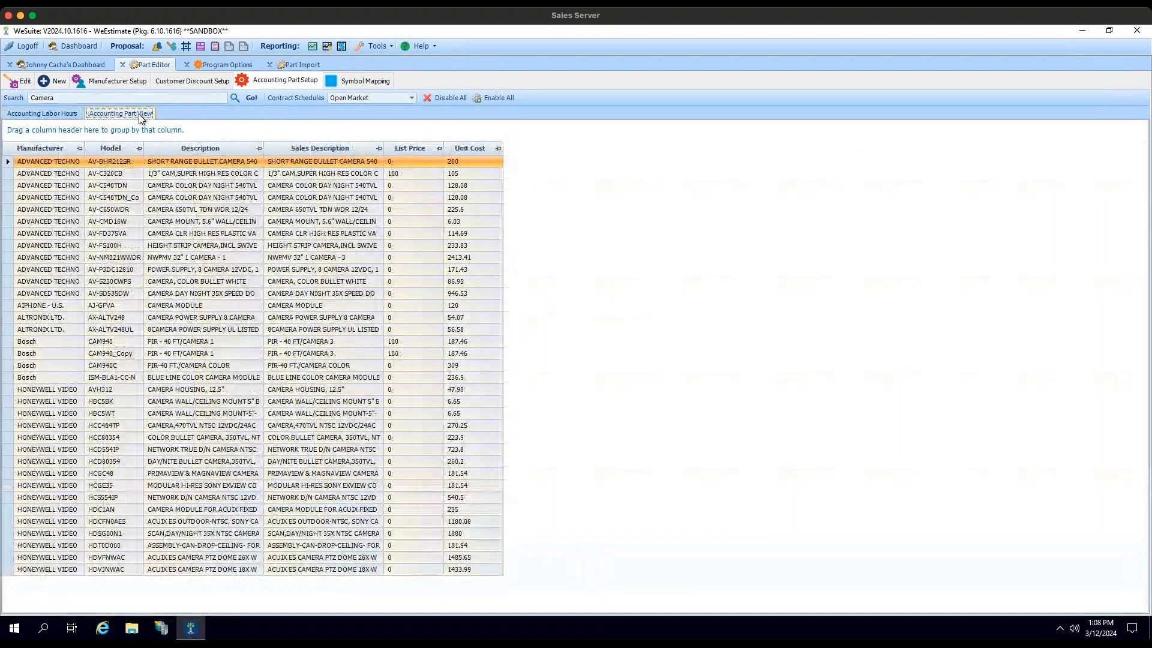
{"action": "left_click", "coordinate": [56, 113]}
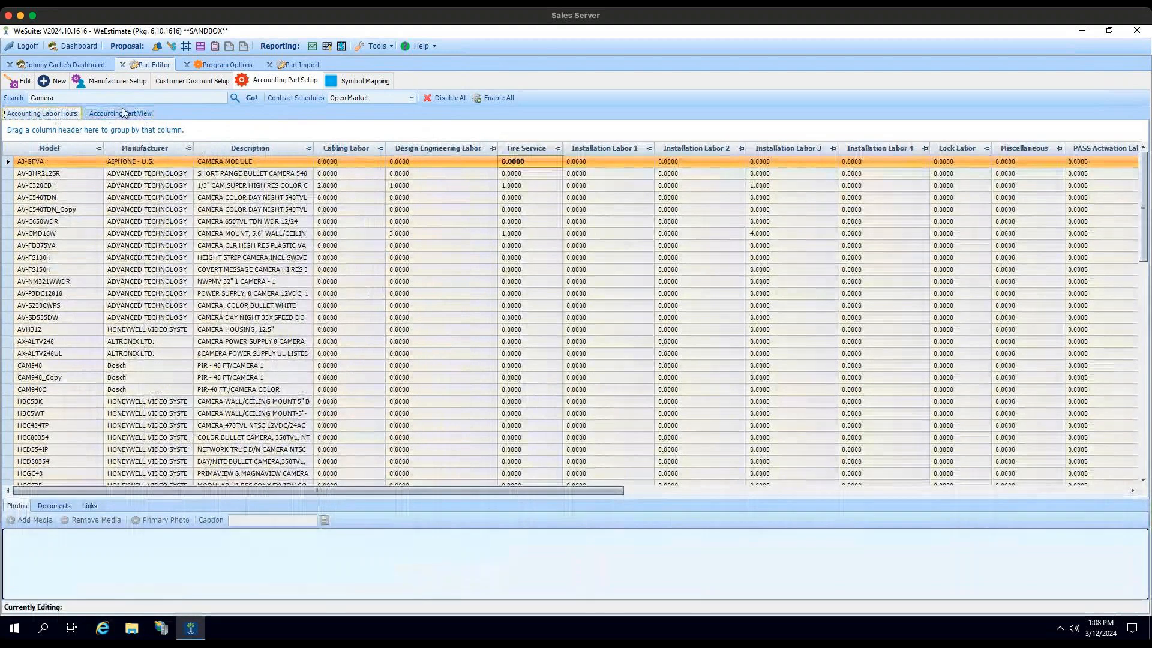
{"action": "left_click", "coordinate": [127, 116]}
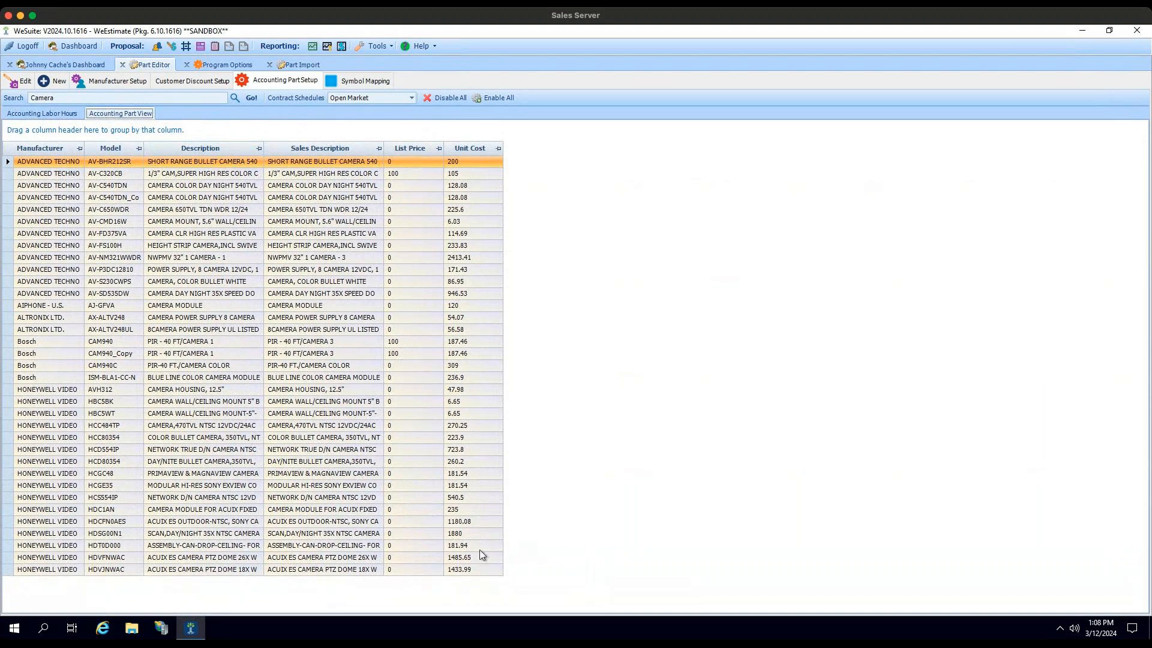
{"action": "left_click", "coordinate": [69, 112]}
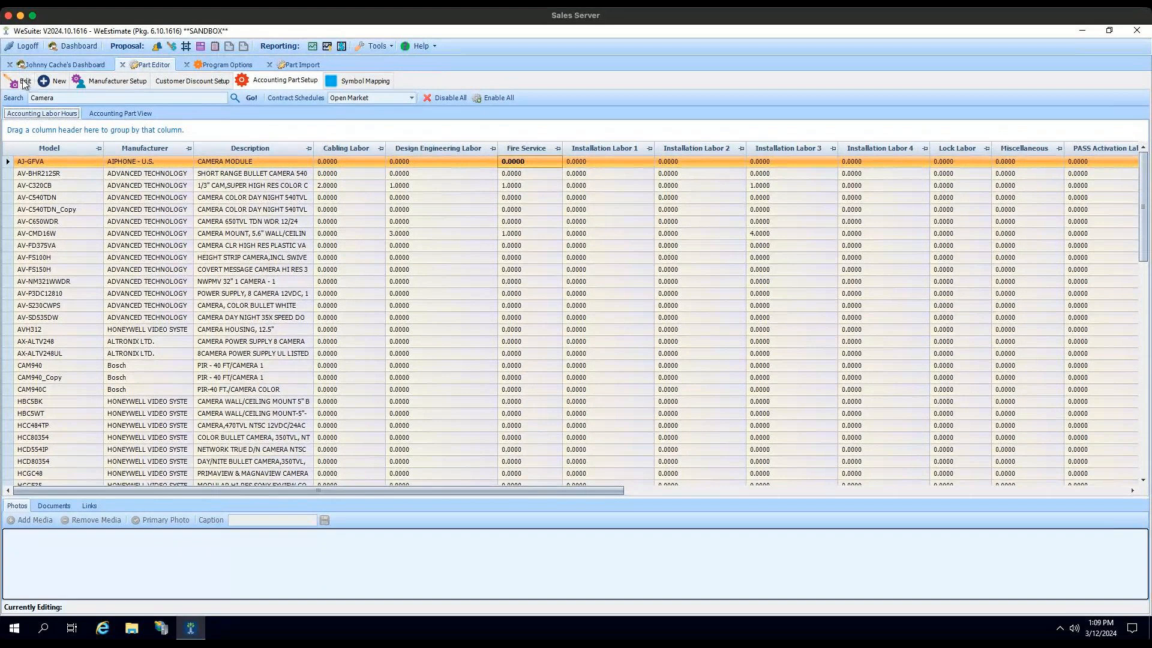
Step: Return to the editable parts list and search for "Dome" among WeSuite parts to associate with 2GIG-CAM-250PB
{"action": "left_click", "coordinate": [250, 95]}
{"action": "right_click", "coordinate": [49, 223]}
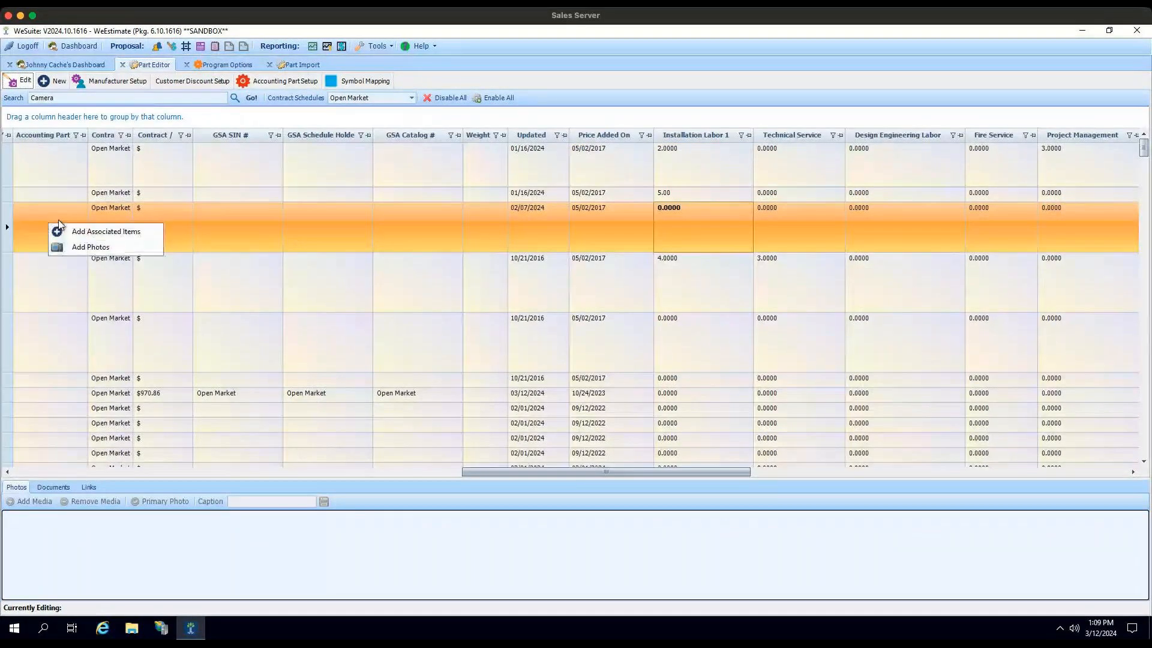
{"action": "left_click", "coordinate": [95, 233]}
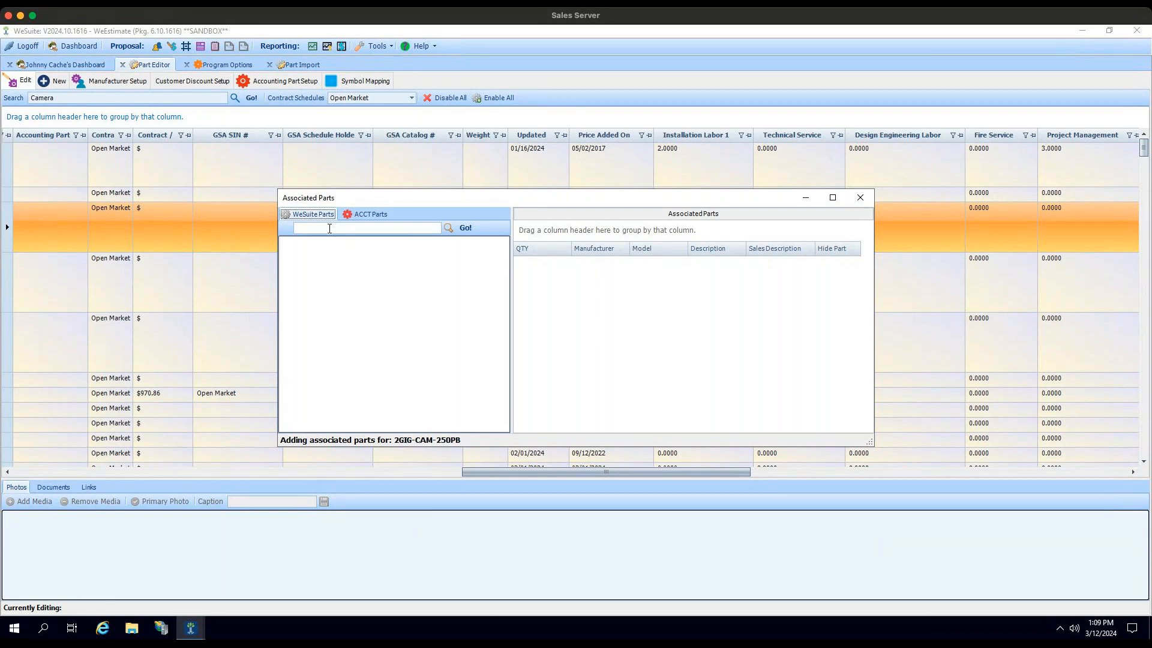
{"action": "left_click", "coordinate": [393, 228]}
{"action": "type", "text": "Dome"}
{"action": "key", "text": "Return"}
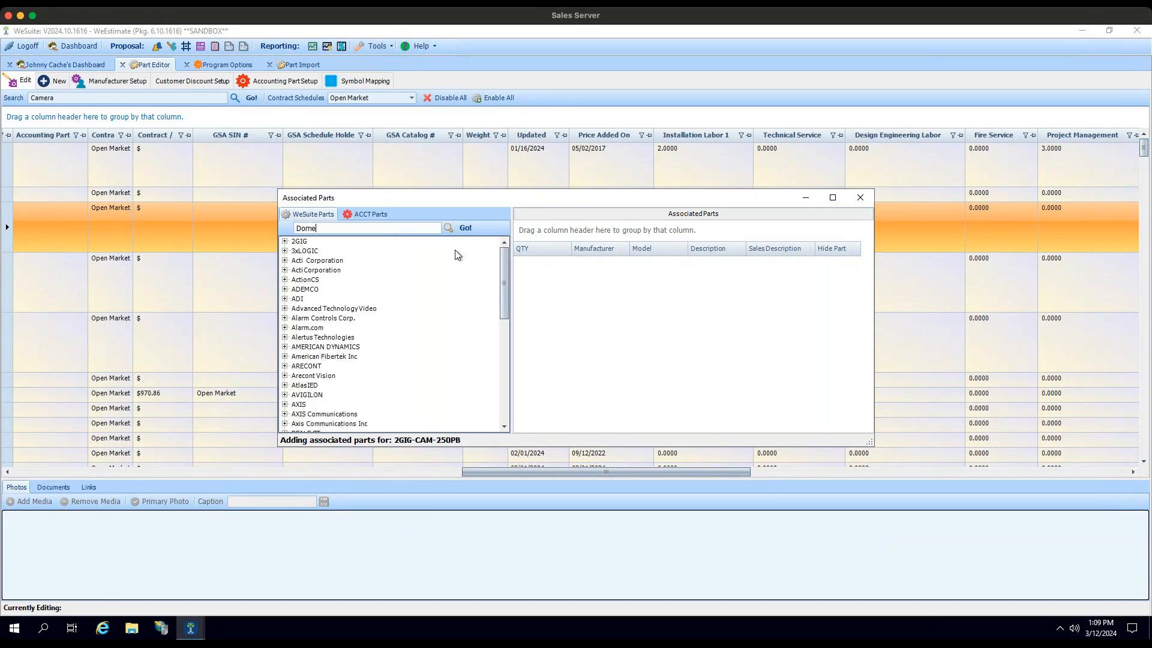
Step: Add American Fibertek MTM-1615 as an associated part with quantity 3, and view the matching accounting parts before leaving the dialog
{"action": "left_click", "coordinate": [285, 356]}
{"action": "left_click_drag", "start_coordinate": [309, 364], "coordinate": [452, 364]}
{"action": "left_click_drag", "start_coordinate": [582, 306], "coordinate": [601, 290]}
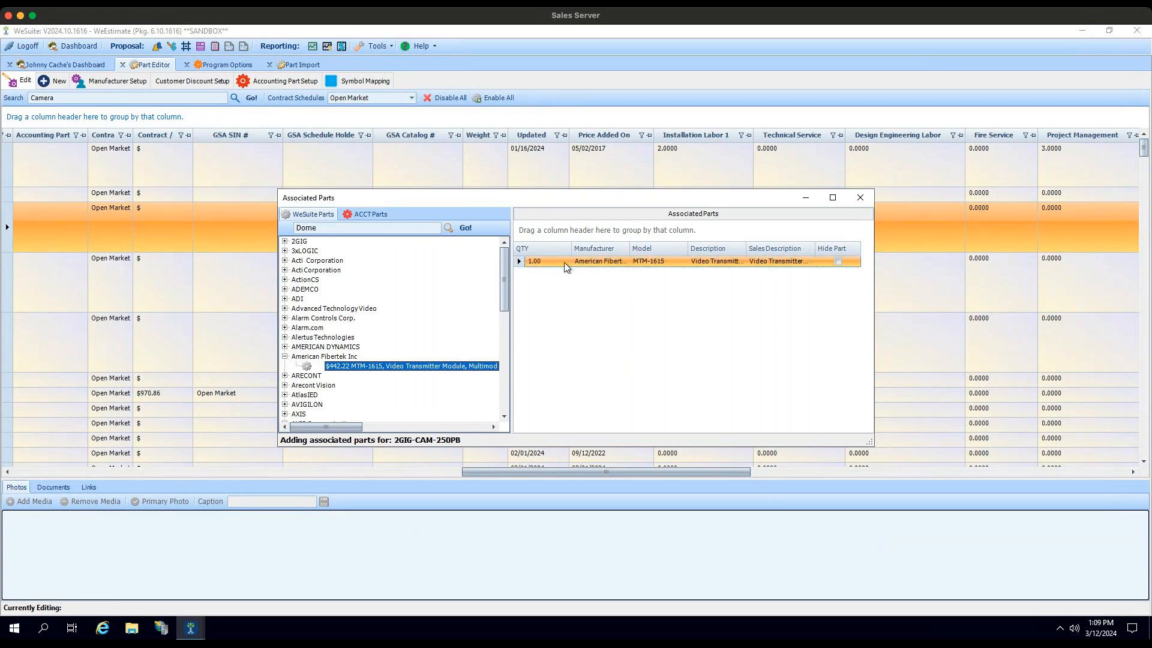
{"action": "left_click", "coordinate": [538, 261]}
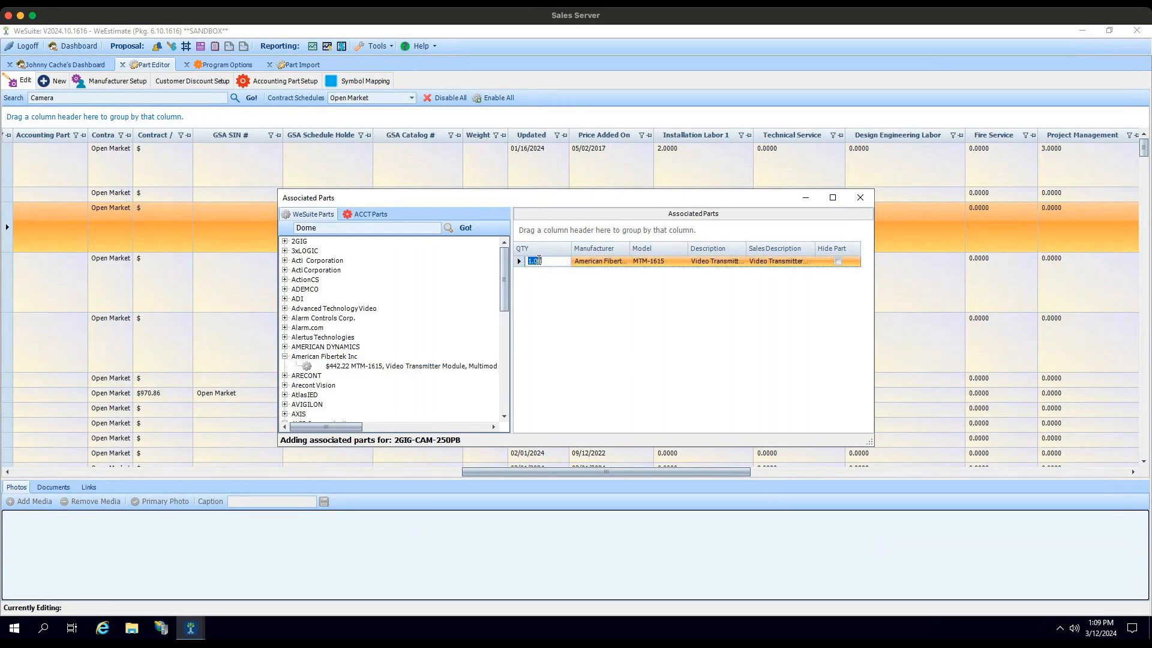
{"action": "type", "text": "3"}
{"action": "key", "text": "Tab"}
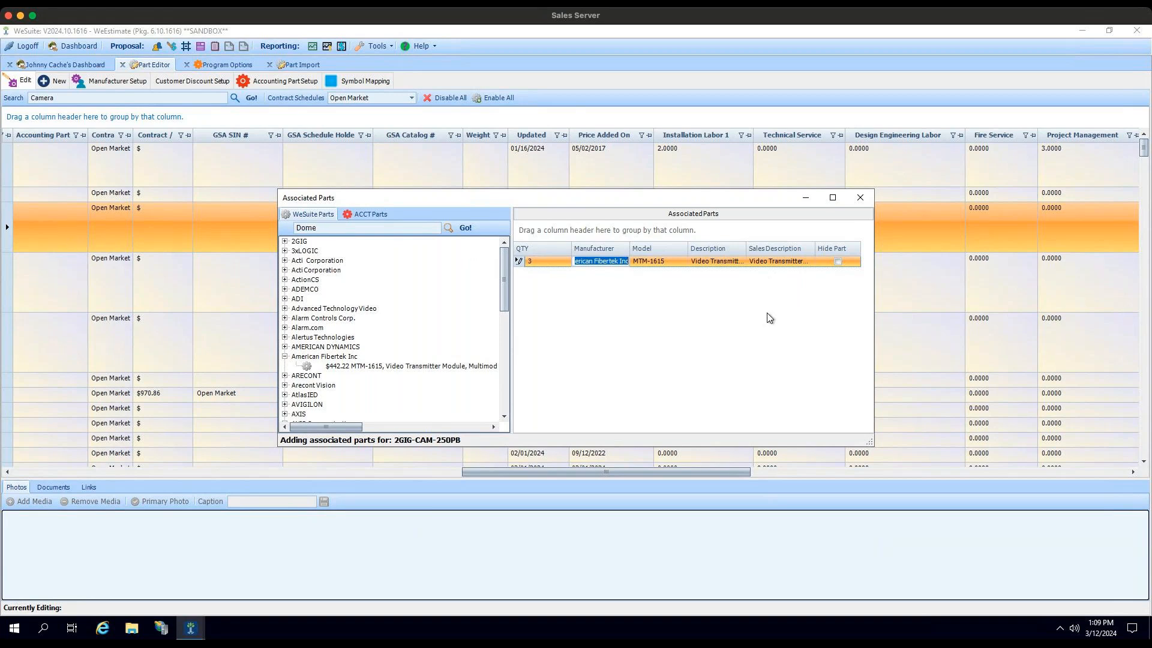
{"action": "left_click", "coordinate": [664, 262]}
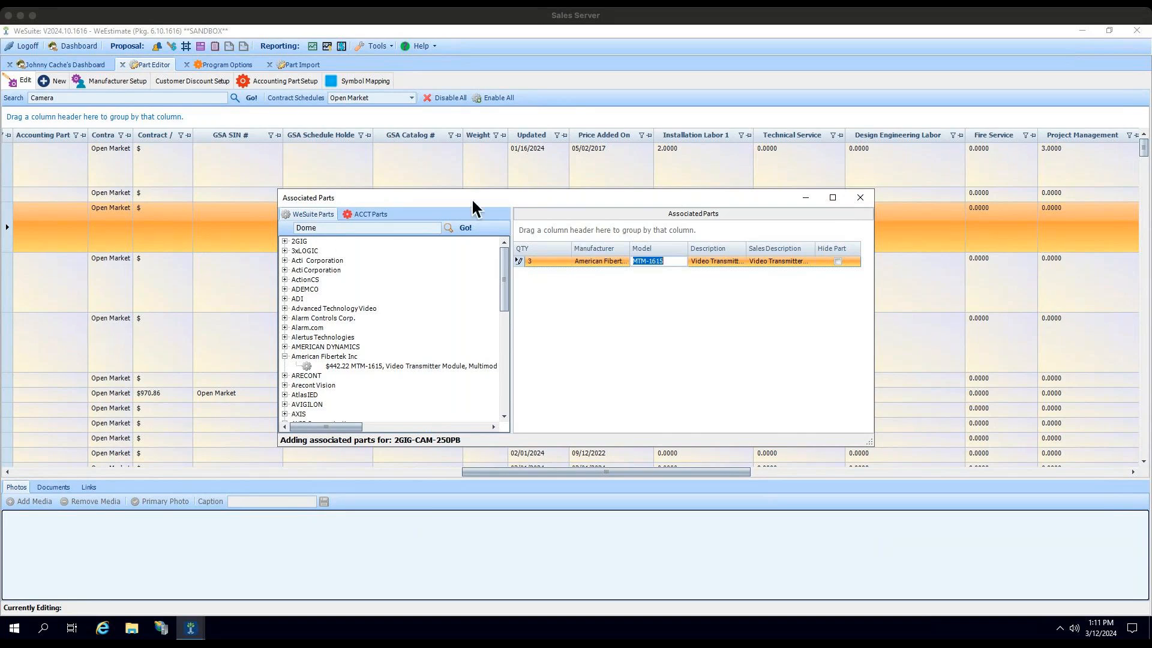
{"action": "left_click", "coordinate": [360, 214]}
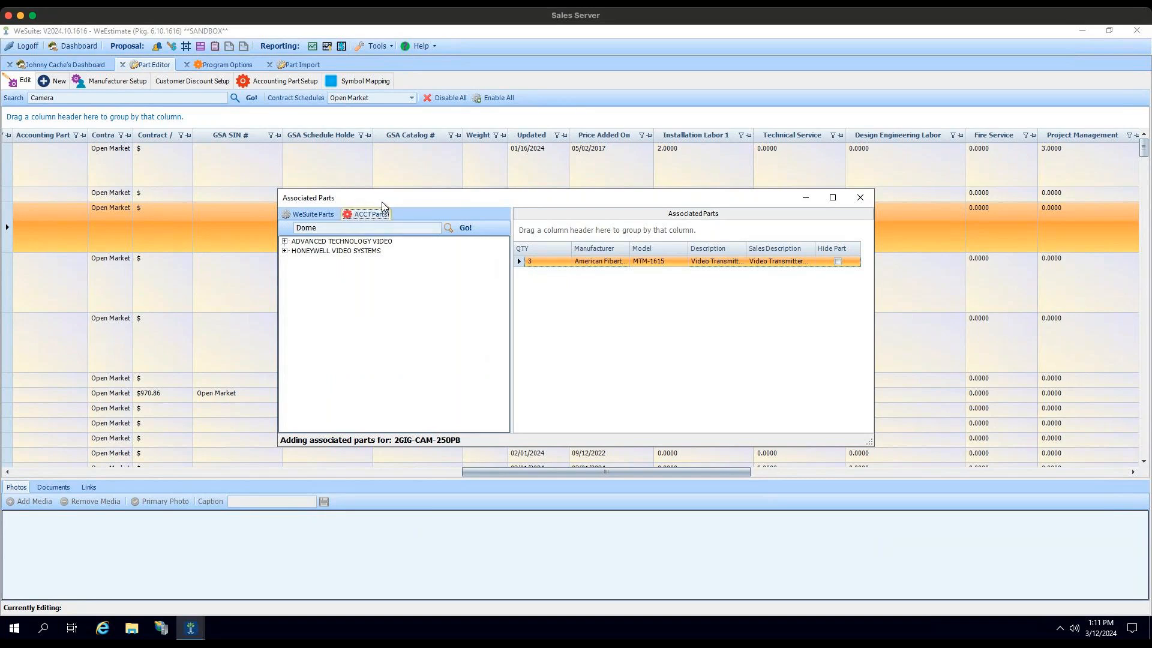
{"action": "left_click", "coordinate": [860, 198]}
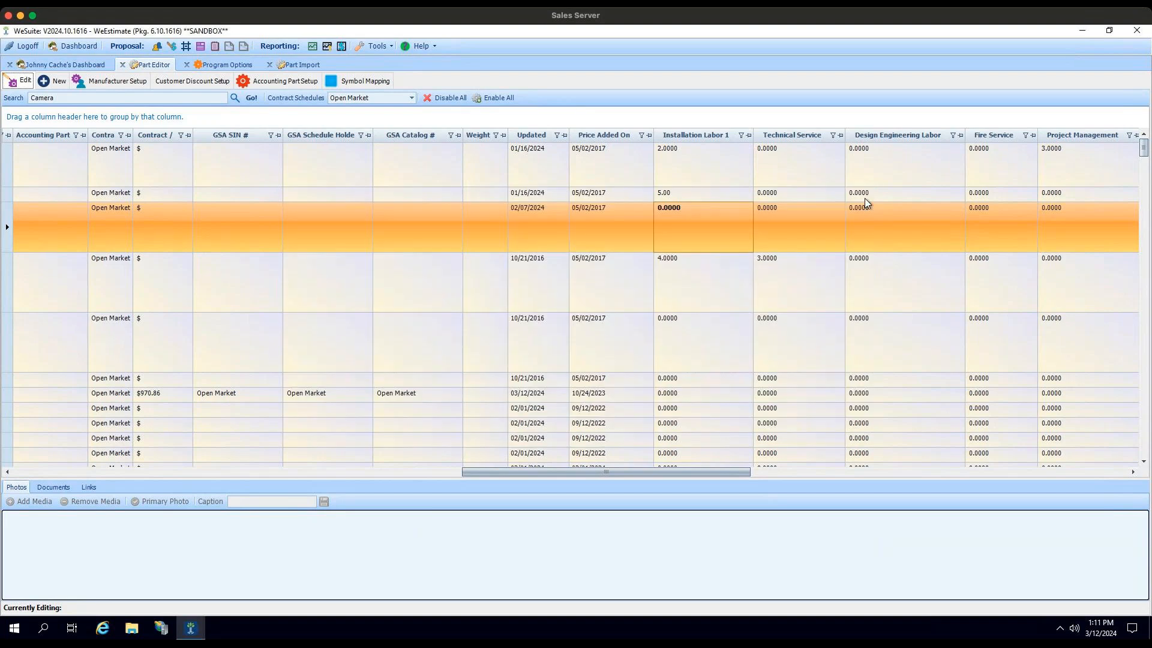
Step: View the associated parts of accounting part AV-BHR212SR, then switch to the symbol mapping configuration
{"action": "left_click", "coordinate": [289, 80]}
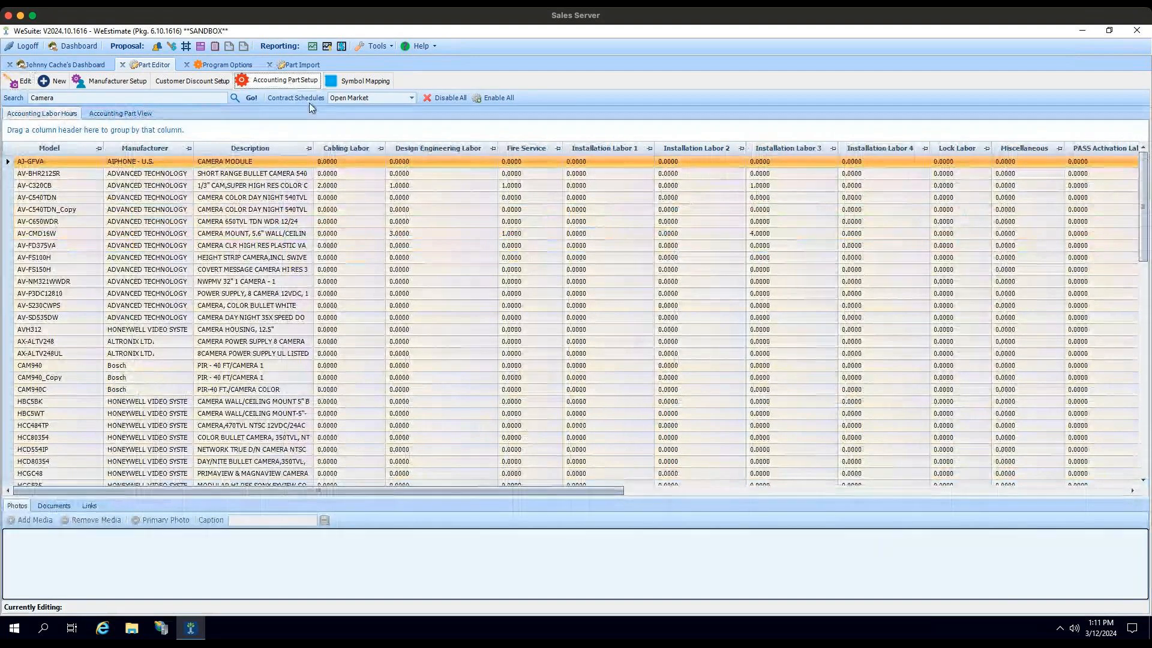
{"action": "left_click", "coordinate": [128, 112]}
{"action": "right_click", "coordinate": [105, 162]}
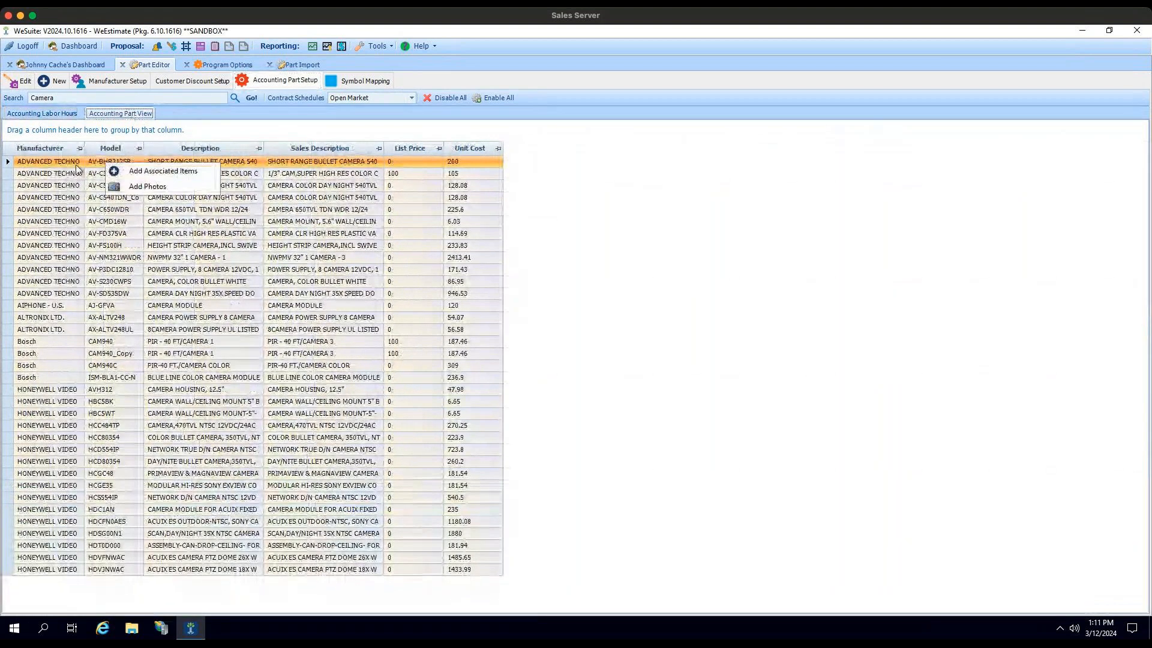
{"action": "left_click", "coordinate": [157, 171]}
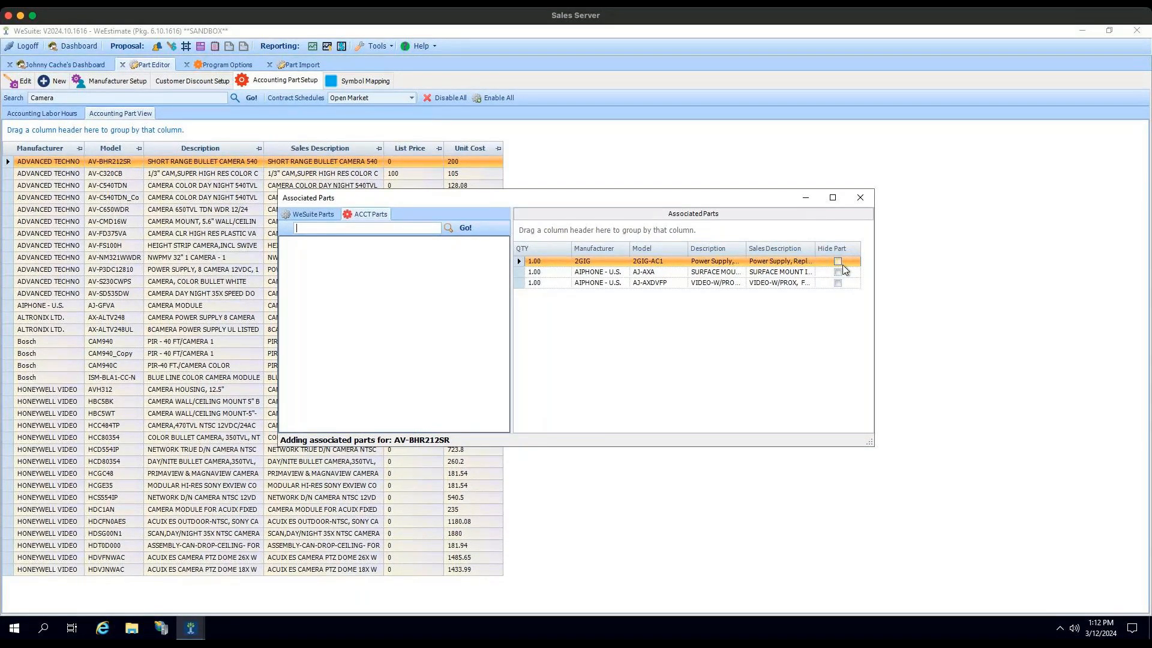
{"action": "left_click", "coordinate": [860, 198]}
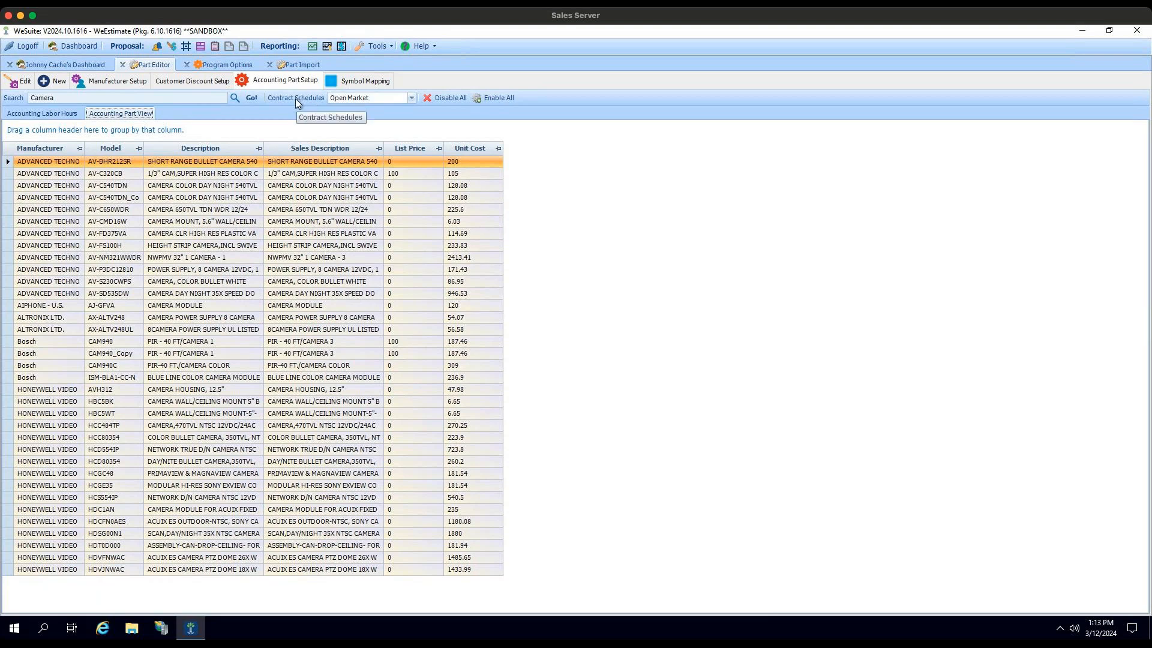
{"action": "left_click", "coordinate": [360, 82]}
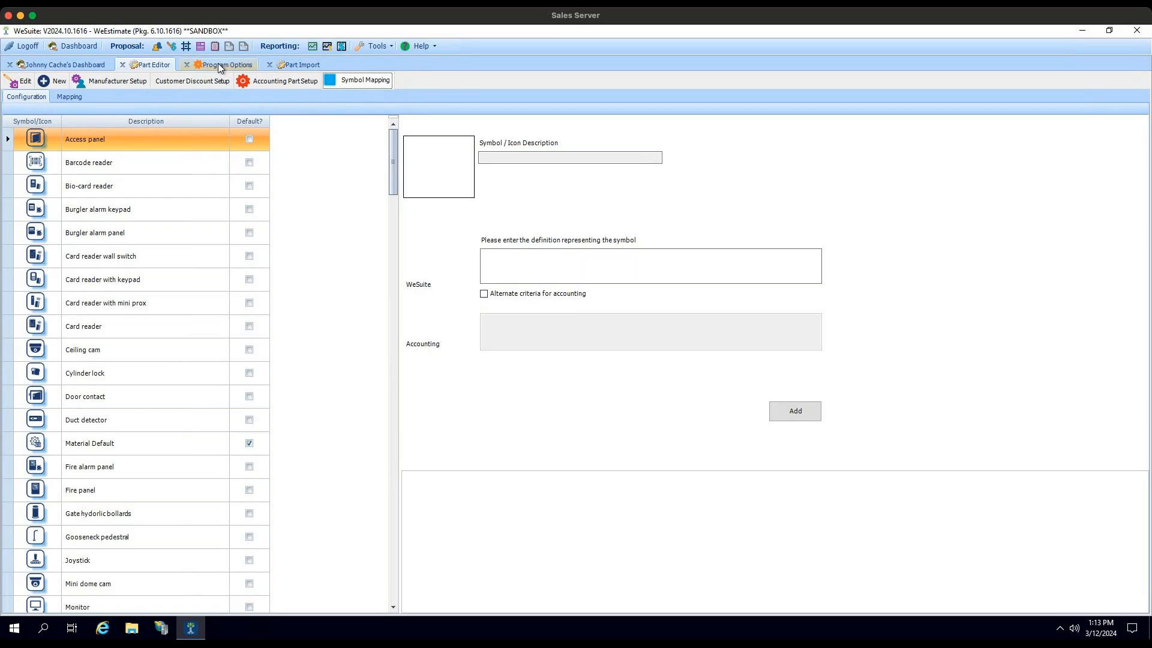
Step: Start a new part import and load the Part Import Template Excel file from the Desktop
{"action": "left_click", "coordinate": [296, 66]}
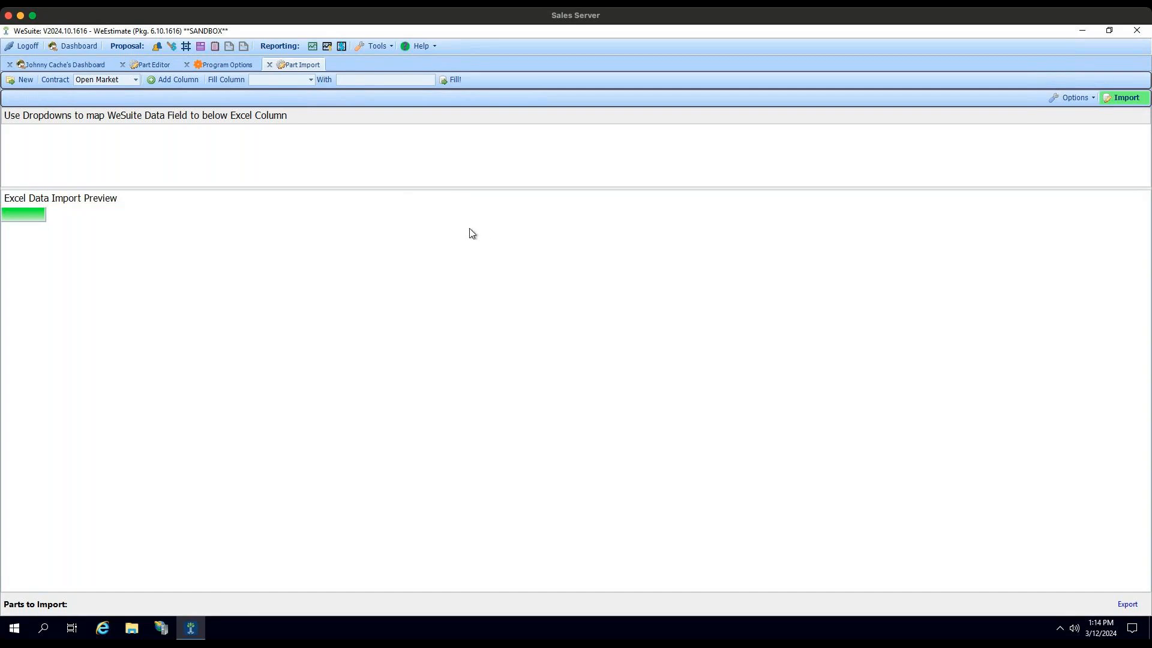
{"action": "left_click", "coordinate": [27, 81]}
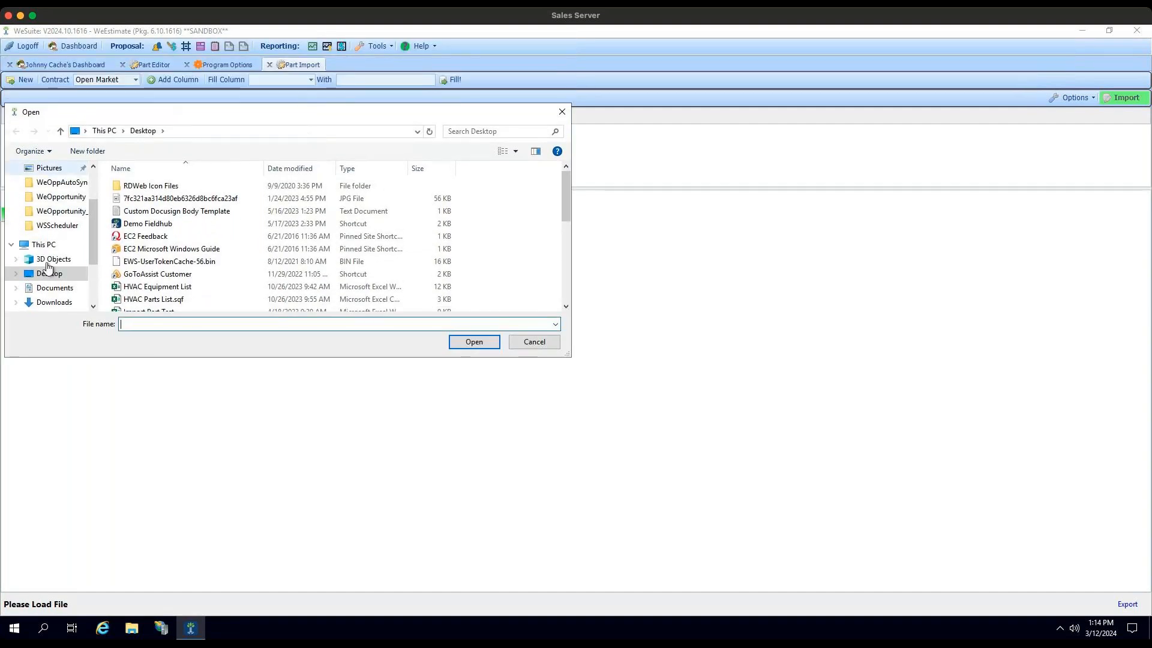
{"action": "left_click", "coordinate": [300, 173]}
{"action": "left_click", "coordinate": [195, 191]}
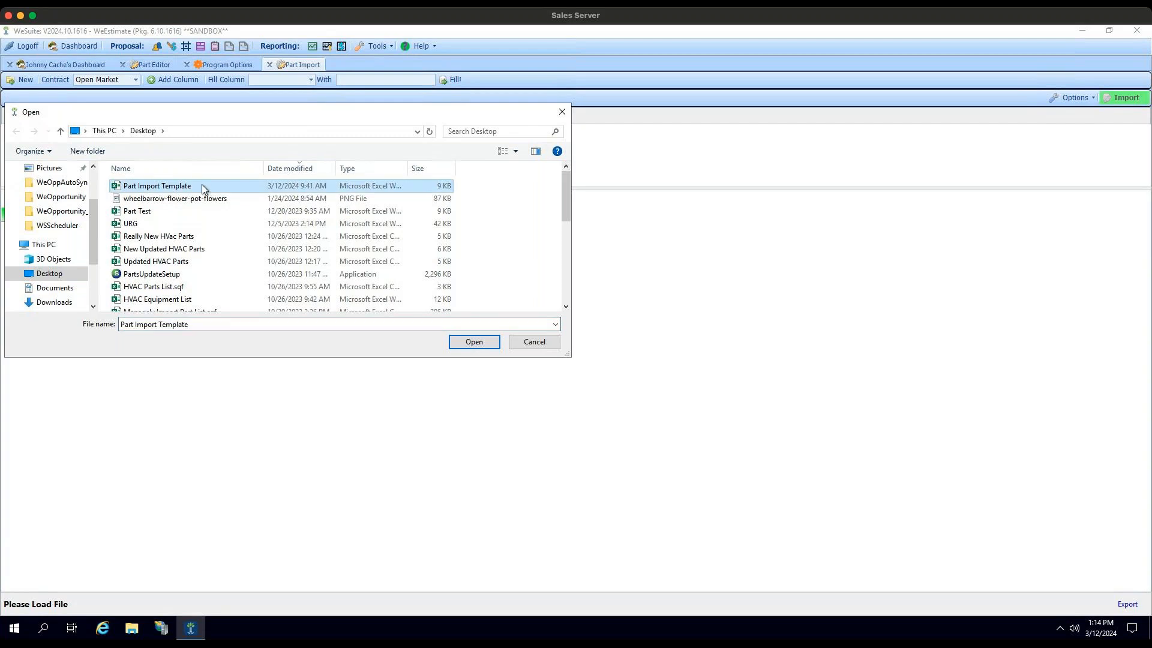
{"action": "left_click", "coordinate": [479, 343]}
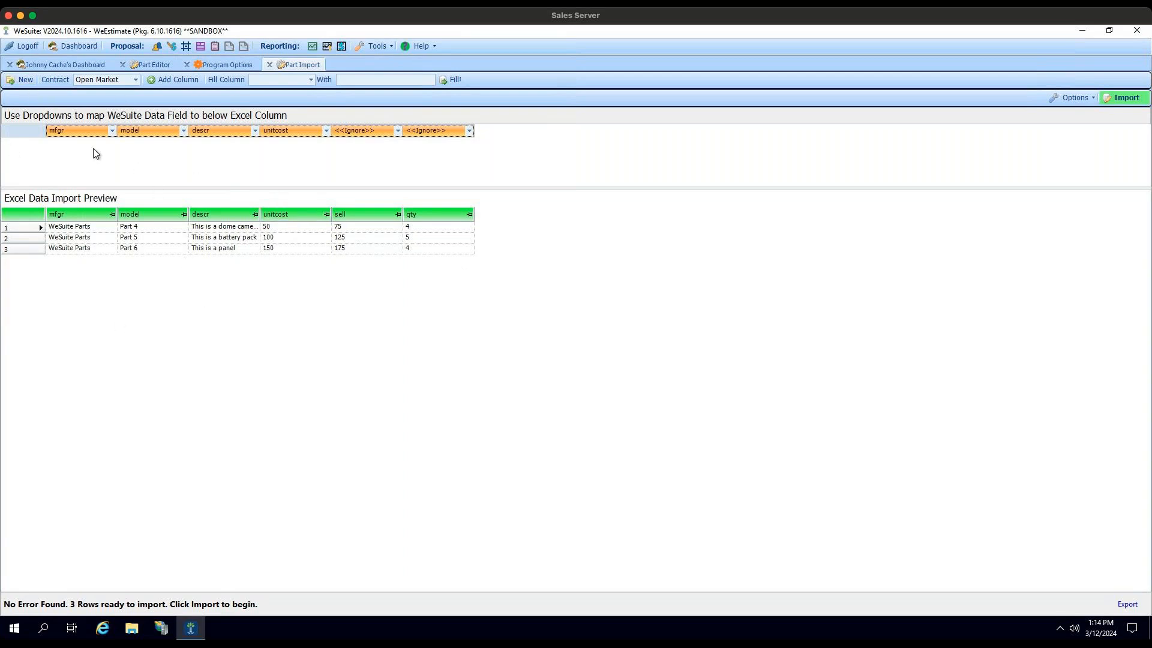
Step: Check the contracts available for the part import and add a blank column to the import data
{"action": "left_click", "coordinate": [137, 81]}
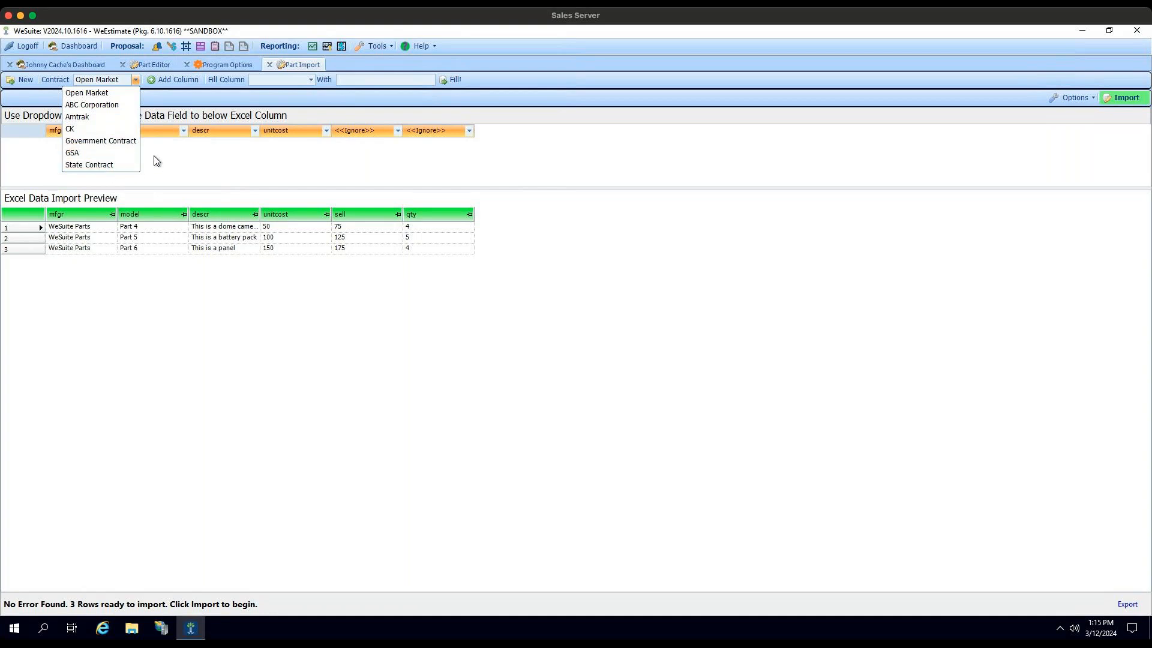
{"action": "left_click", "coordinate": [212, 179]}
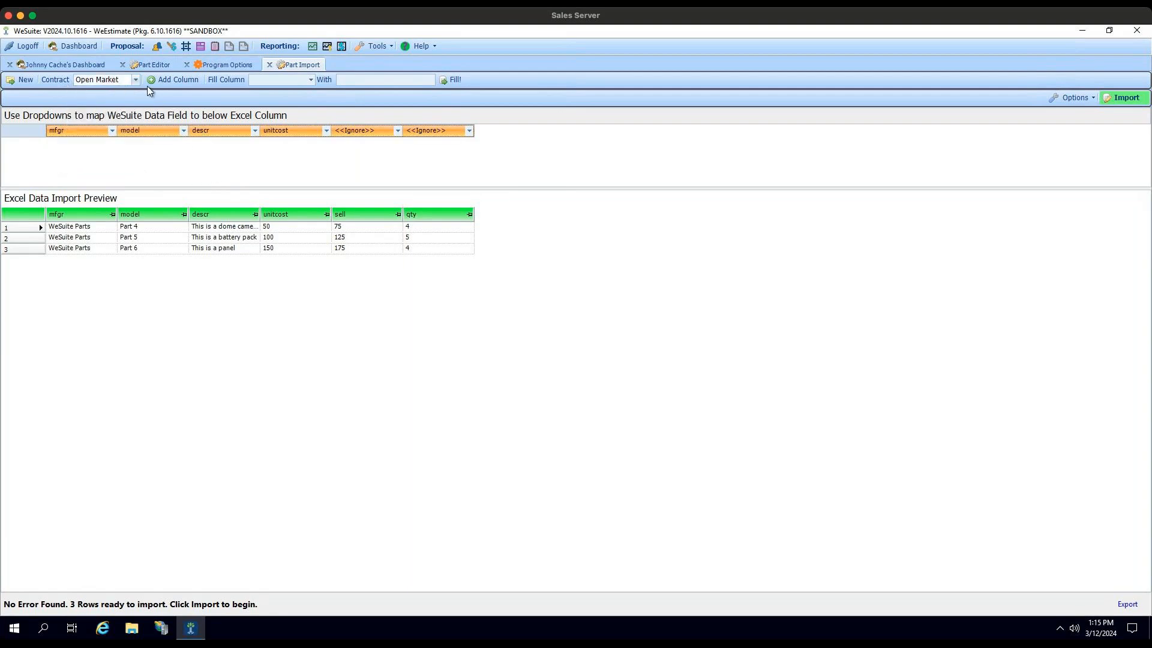
{"action": "left_click", "coordinate": [178, 83]}
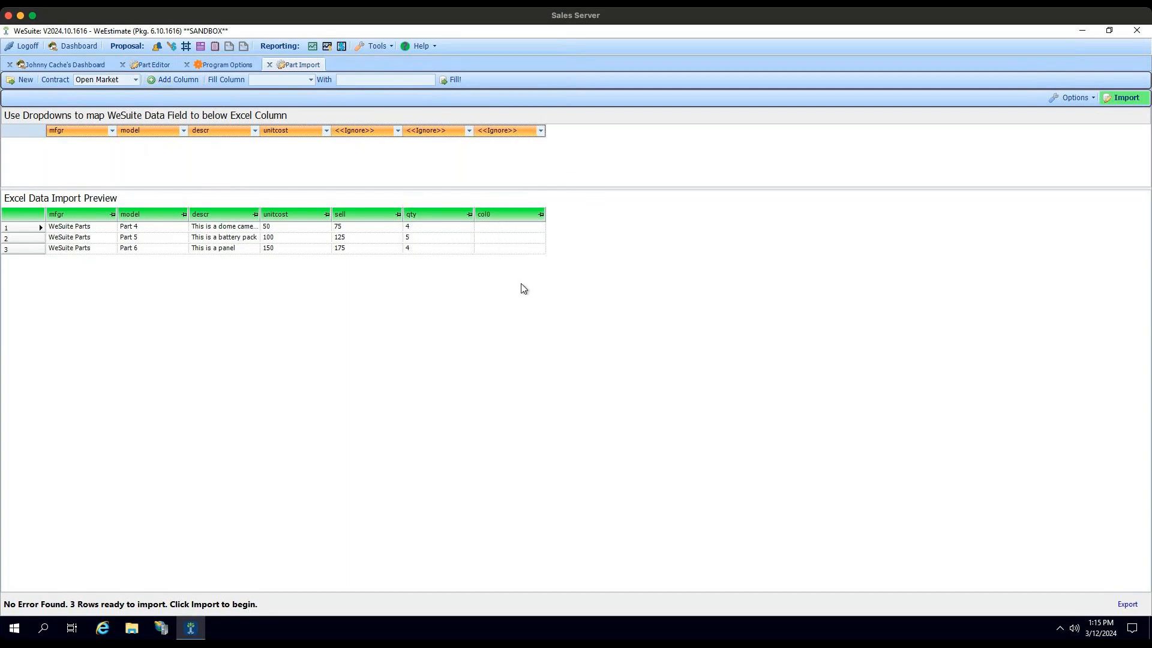
{"action": "left_click", "coordinate": [533, 217]}
Step: Examine which columns can be filled and the WeSuite data fields, including labor fields, available for mapping the mfgr column
{"action": "left_click", "coordinate": [312, 81]}
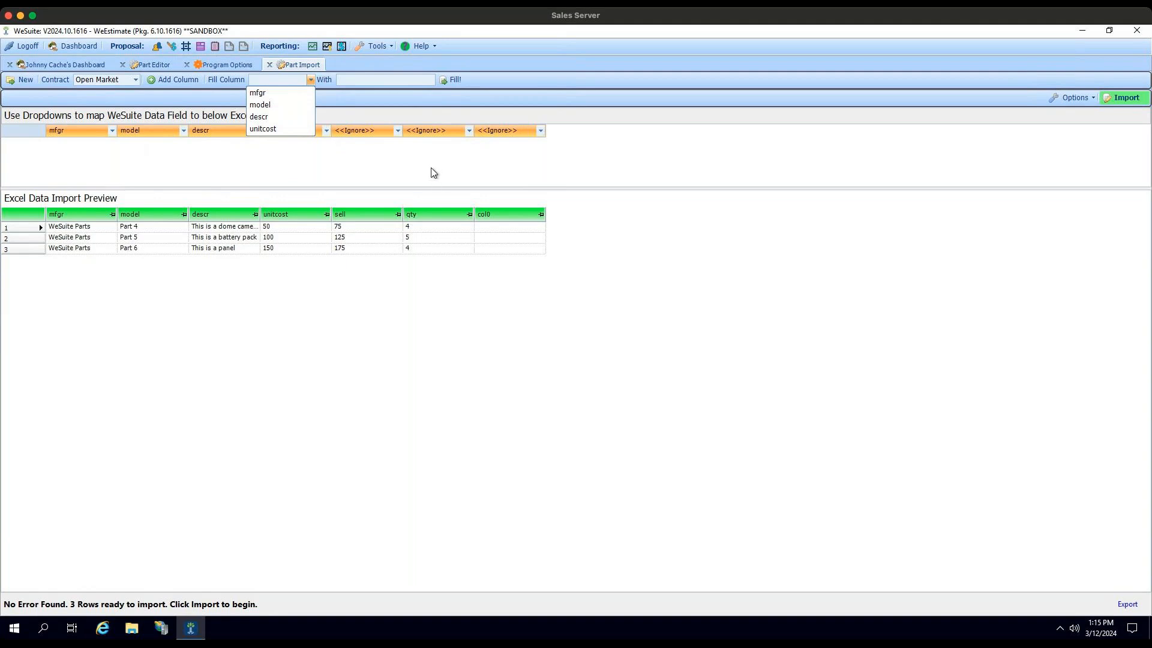
{"action": "left_click", "coordinate": [275, 150]}
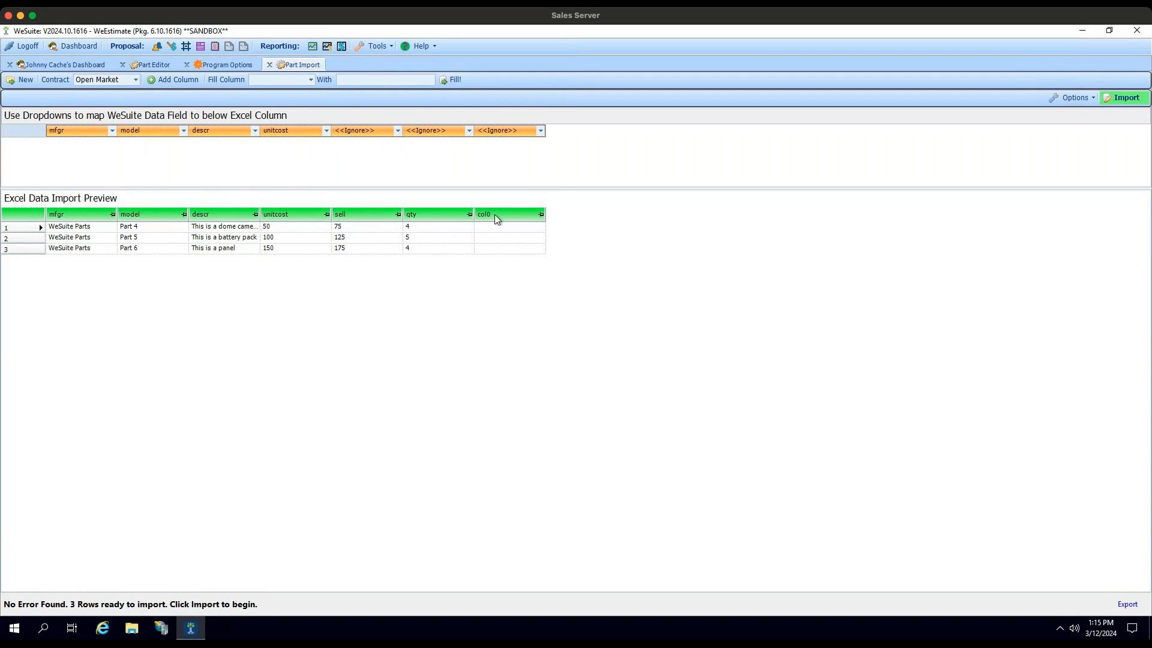
{"action": "left_click", "coordinate": [112, 131]}
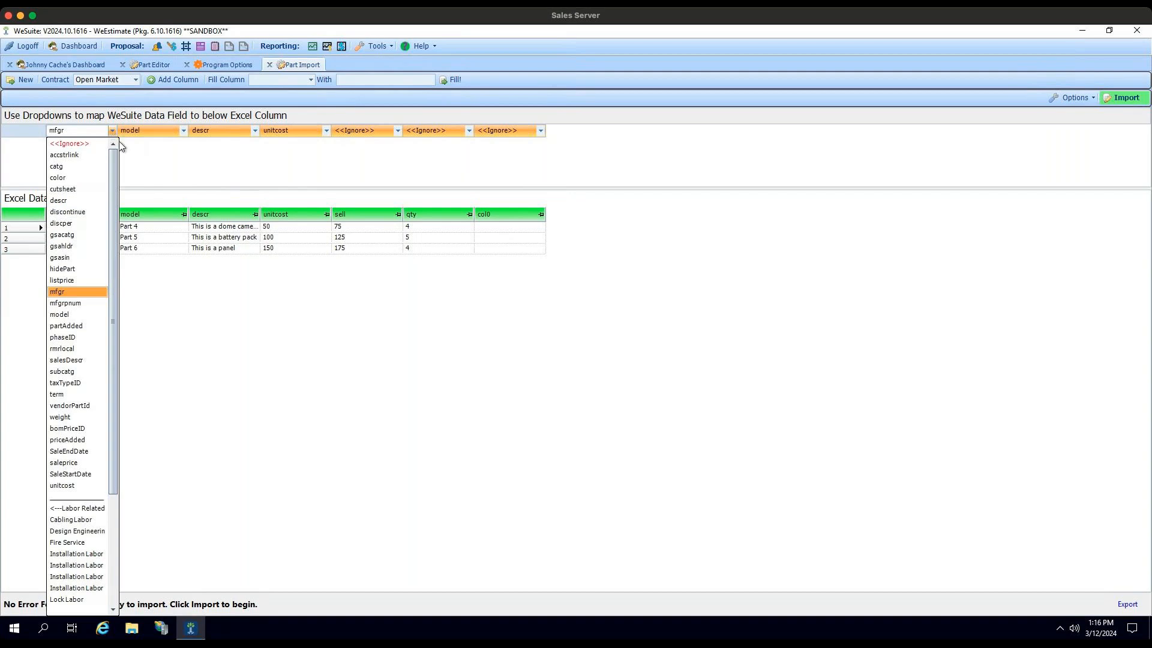
{"action": "left_click_drag", "start_coordinate": [113, 165], "coordinate": [117, 240]}
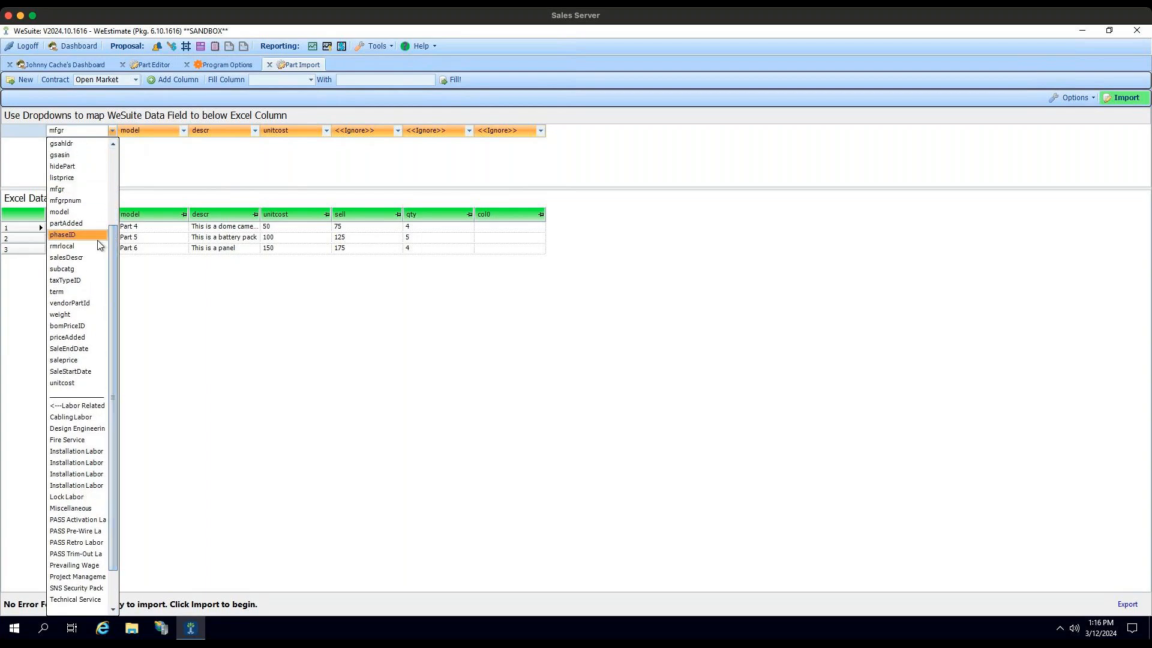
{"action": "scroll", "coordinate": [66, 264], "scroll_direction": "up", "scroll_amount": 3}
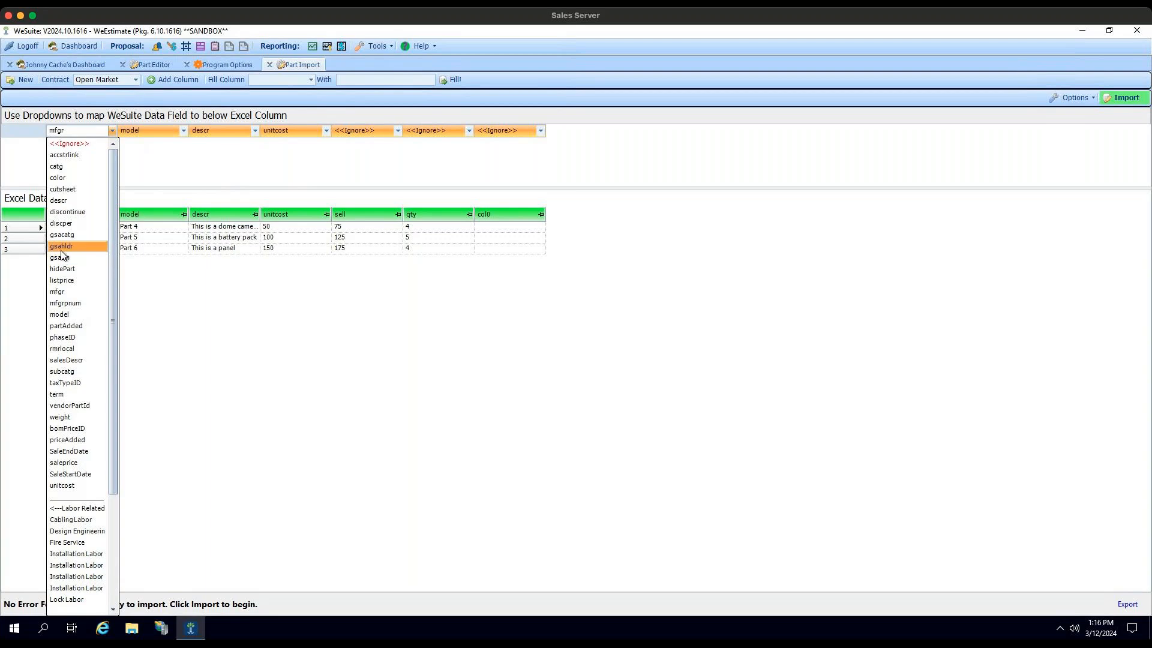
{"action": "scroll", "coordinate": [62, 247], "scroll_direction": "down", "scroll_amount": 1}
{"action": "scroll", "coordinate": [63, 239], "scroll_direction": "up", "scroll_amount": 1}
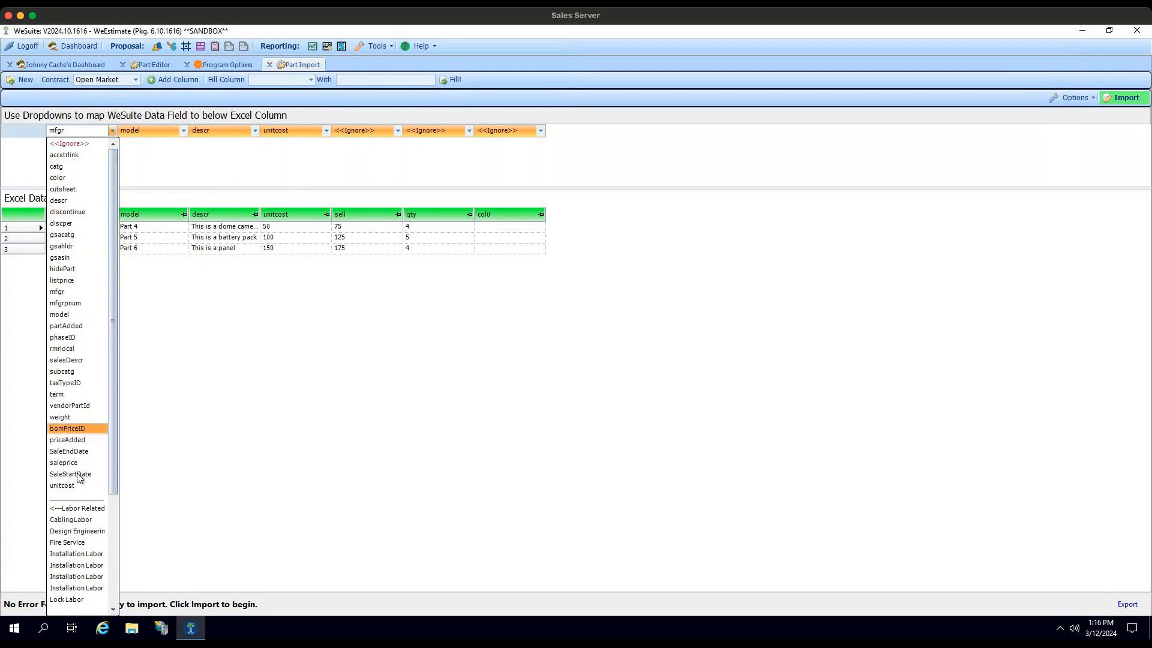
{"action": "scroll", "coordinate": [88, 477], "scroll_direction": "down", "scroll_amount": 4}
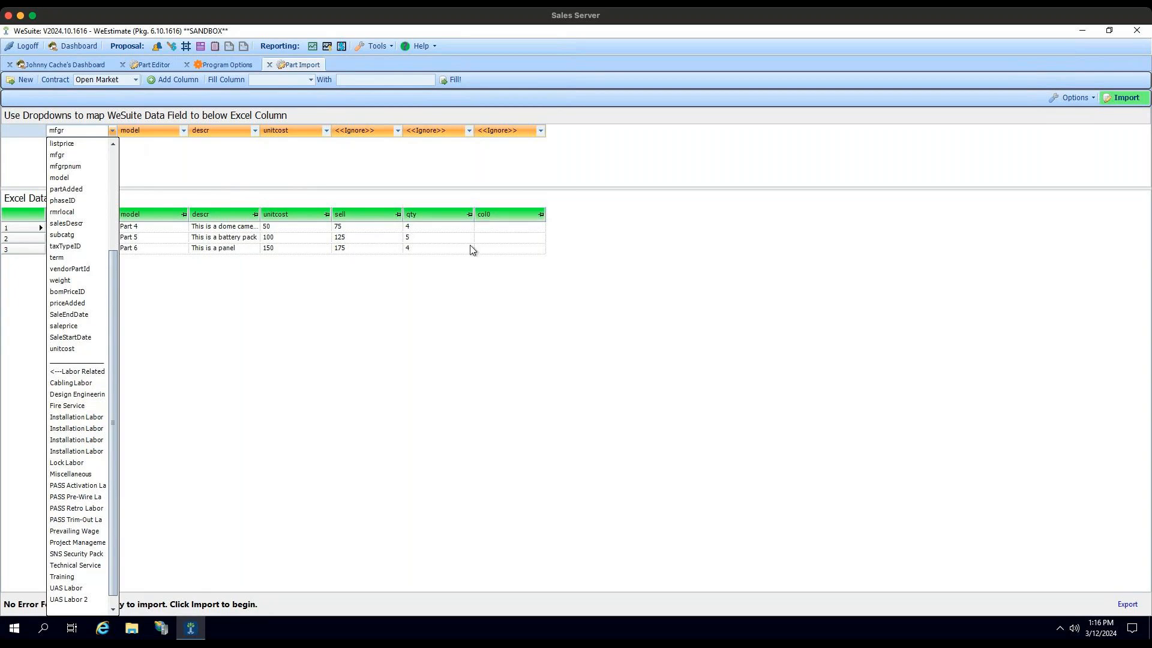
{"action": "scroll", "coordinate": [92, 346], "scroll_direction": "up", "scroll_amount": 4}
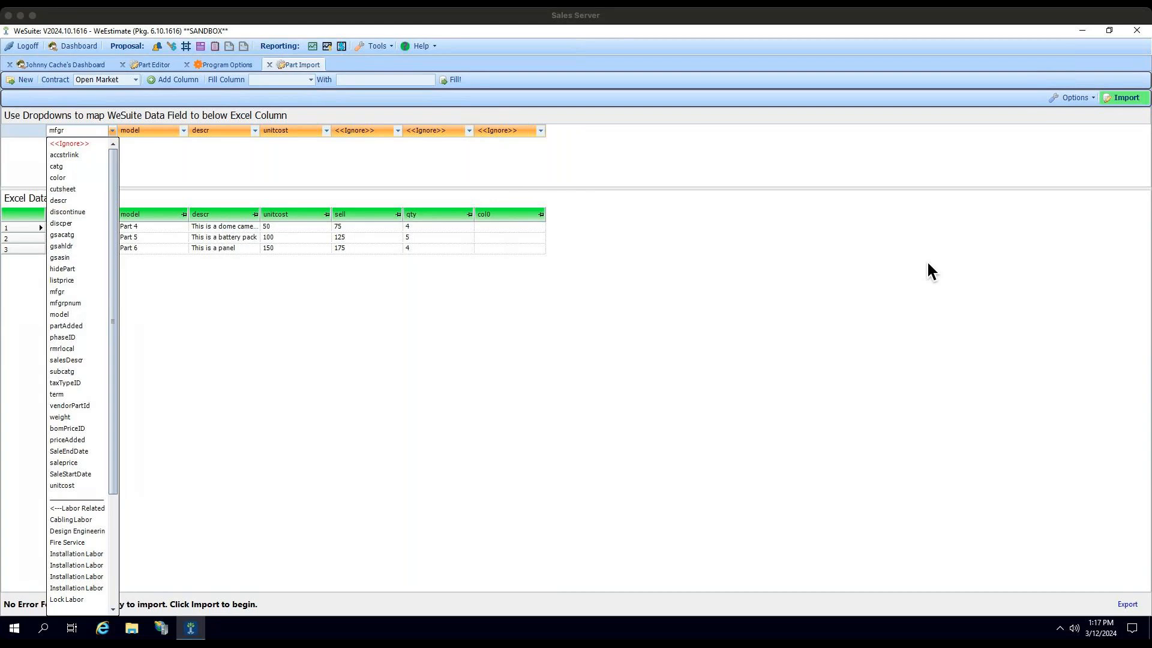
{"action": "left_click", "coordinate": [817, 206]}
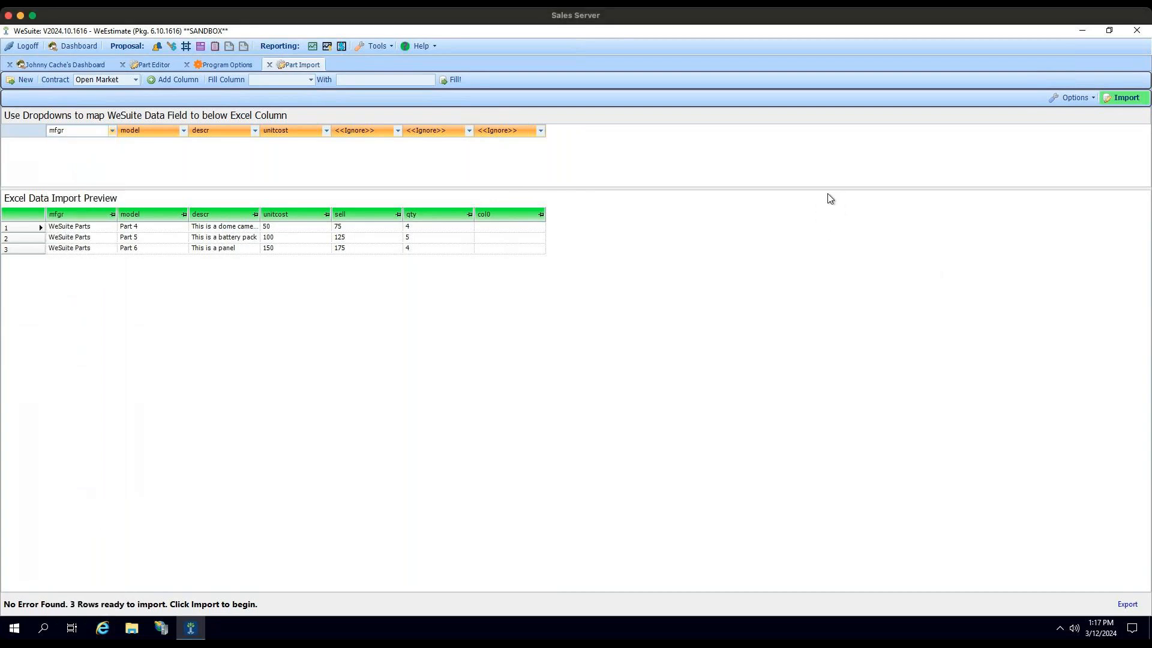
Step: Review the part import options, then recheck the data fields offered for the mfgr column
{"action": "left_click", "coordinate": [1086, 101]}
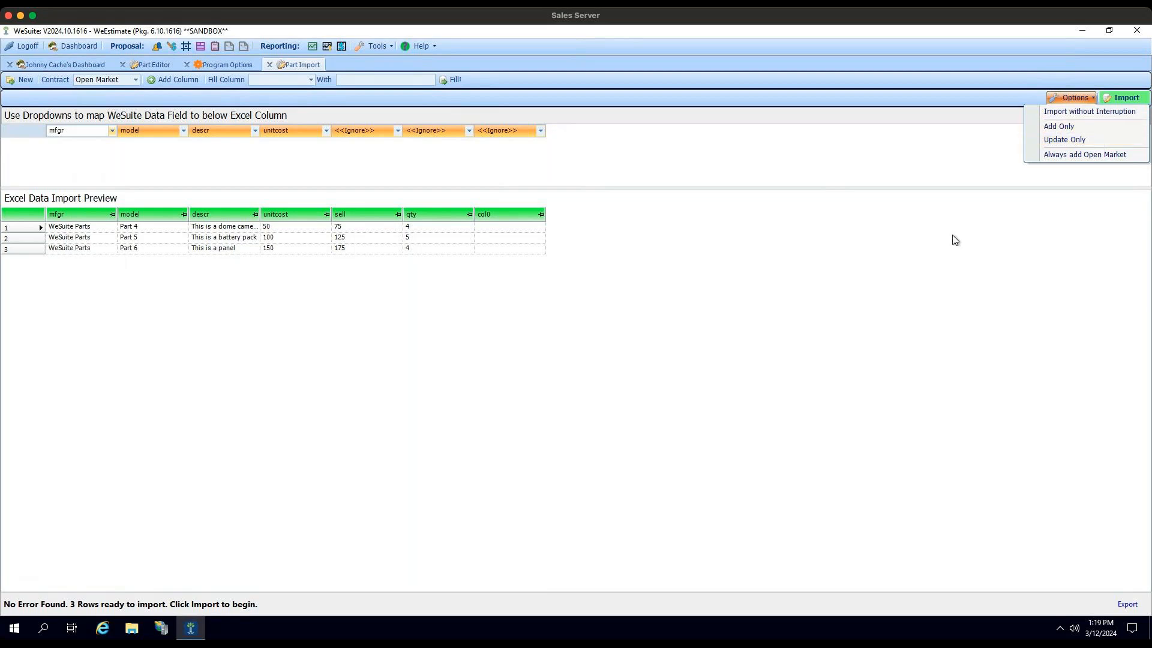
{"action": "left_click", "coordinate": [825, 218]}
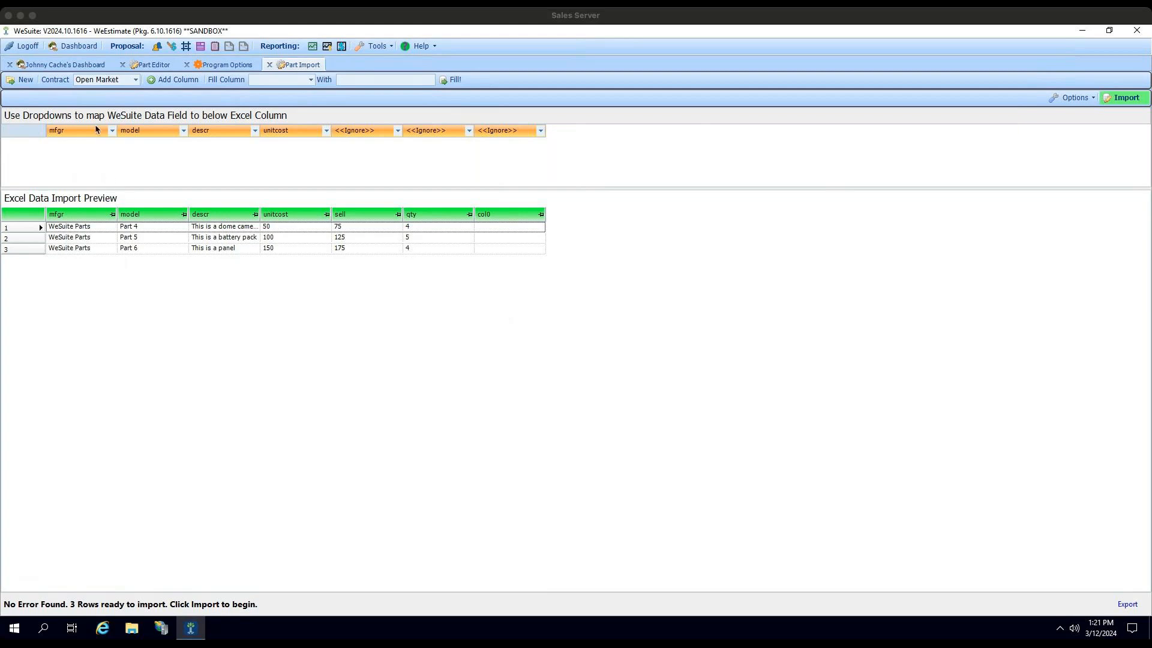
{"action": "left_click", "coordinate": [116, 134]}
{"action": "left_click", "coordinate": [114, 132]}
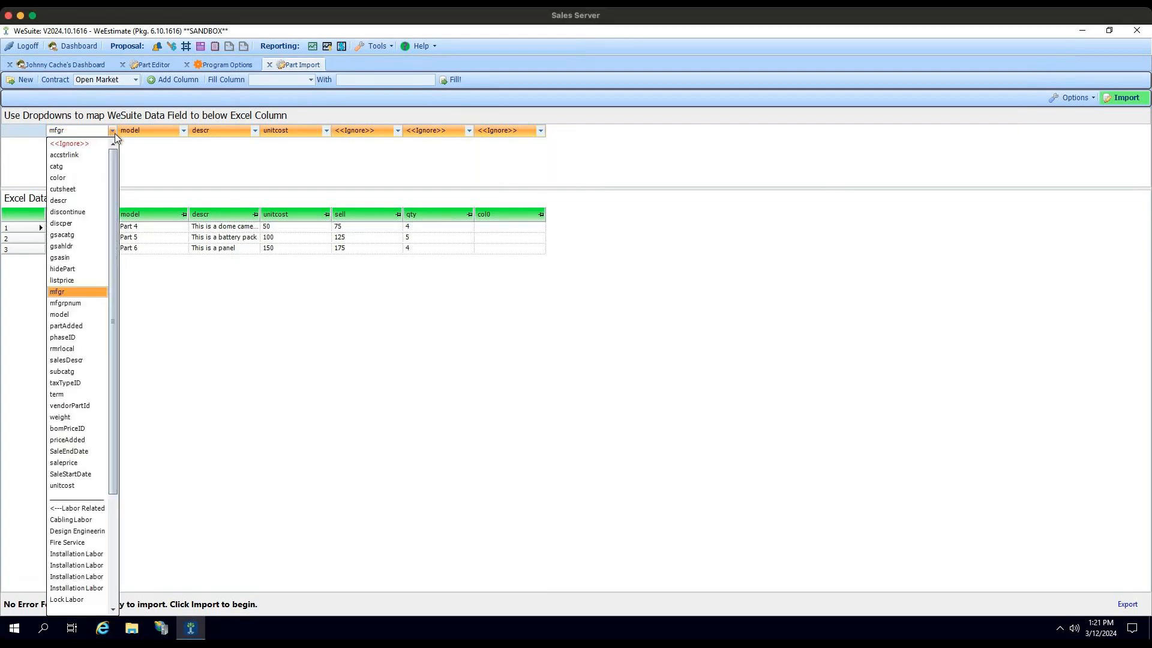
{"action": "left_click", "coordinate": [146, 156]}
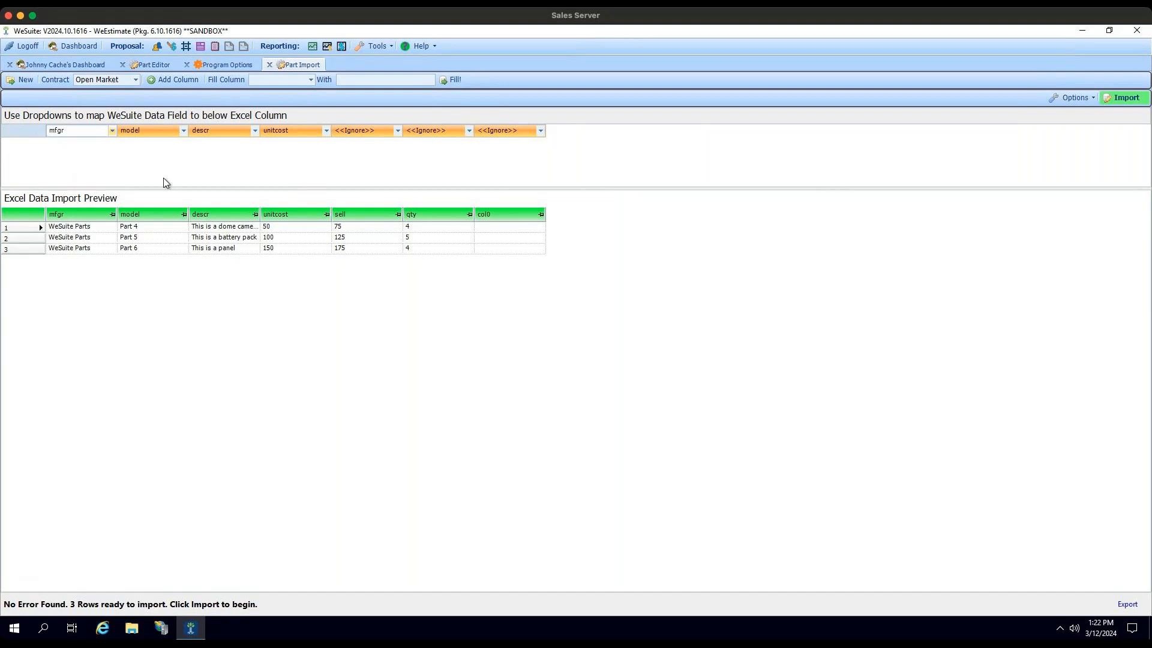
{"action": "left_click", "coordinate": [112, 132]}
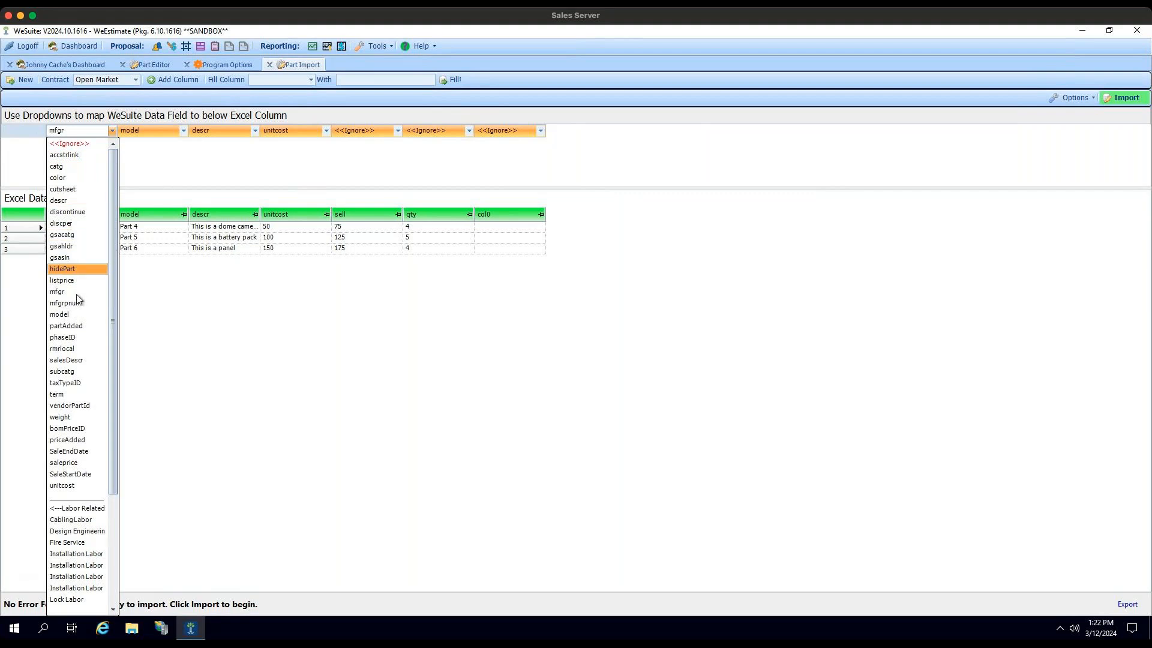
{"action": "left_click", "coordinate": [199, 169]}
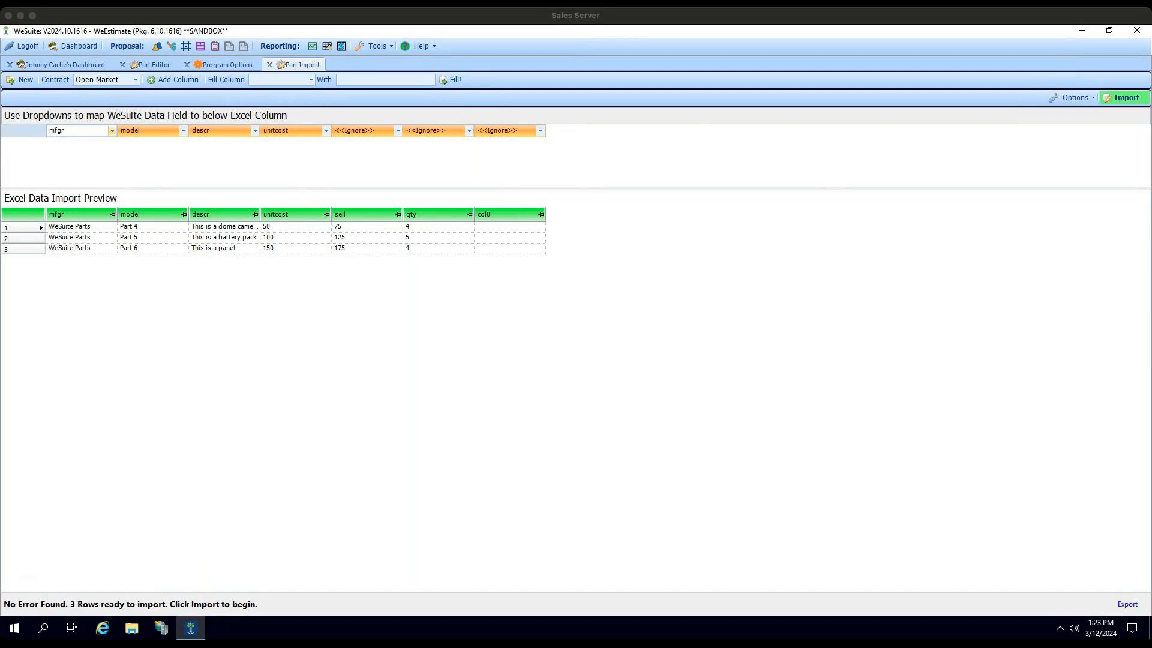
{"action": "left_click", "coordinate": [378, 48]}
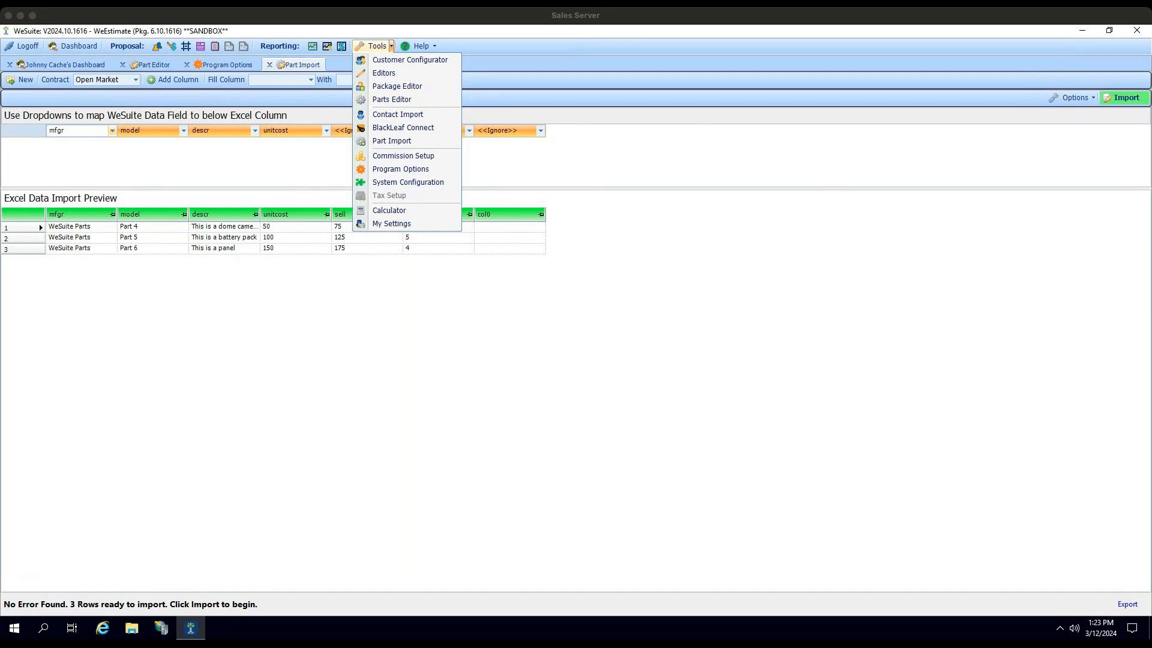
{"action": "left_click", "coordinate": [897, 232]}
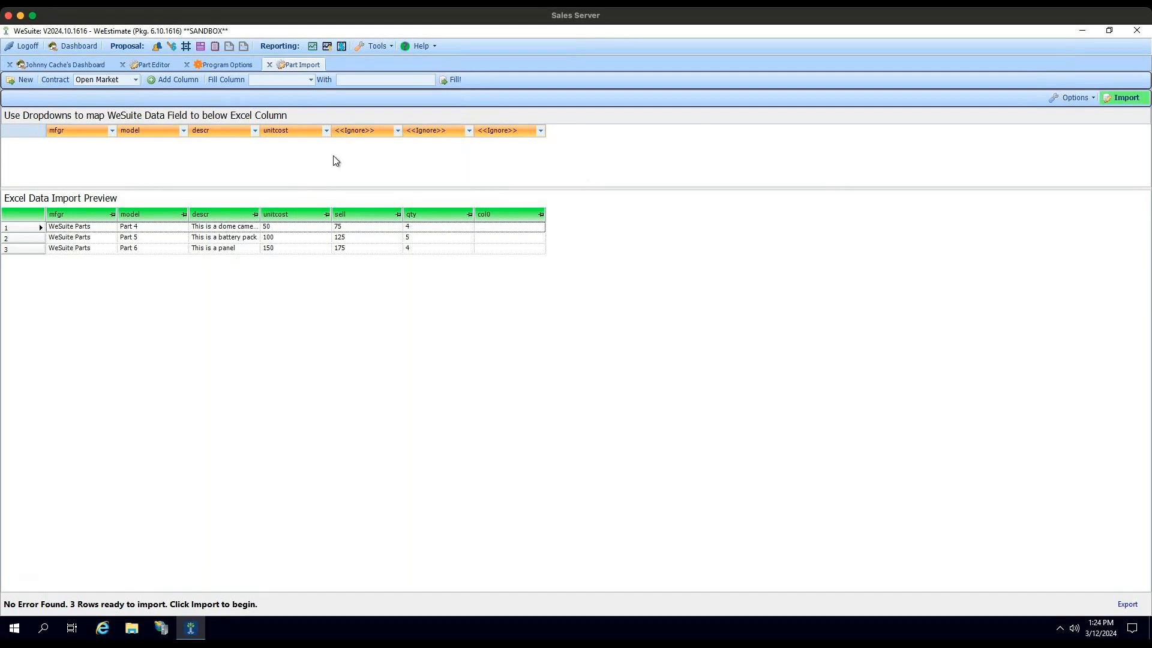
Step: Map the sell column to the saleprice data field and leave the qty column set to <<Ignore>>
{"action": "left_click", "coordinate": [397, 131]}
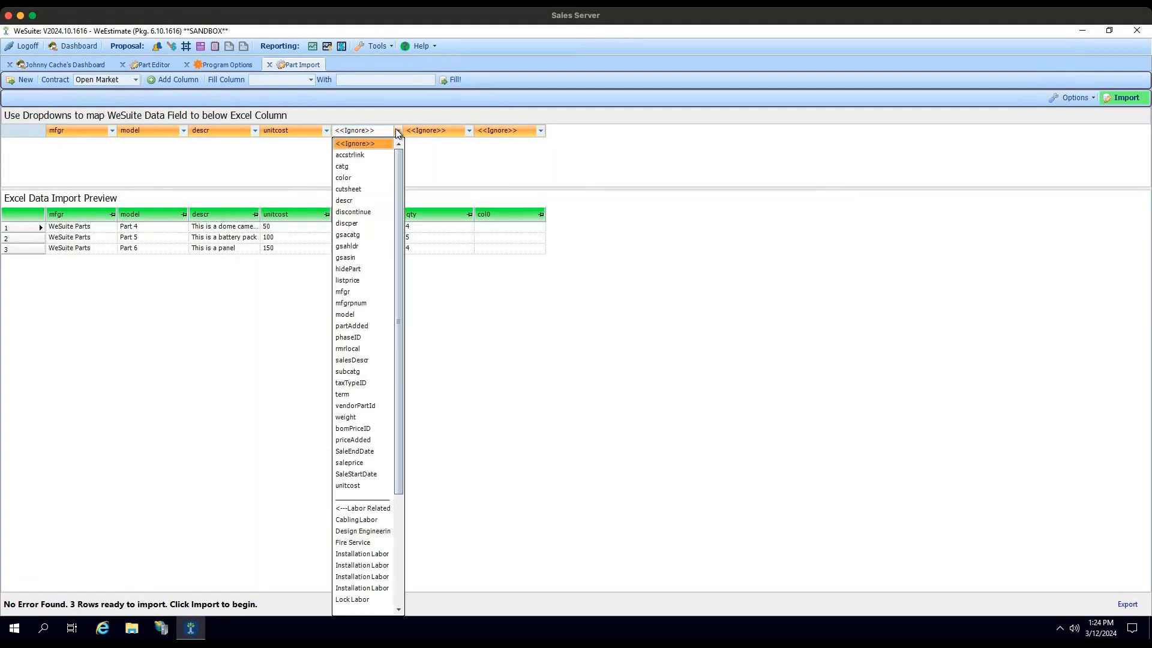
{"action": "left_click_drag", "start_coordinate": [400, 162], "coordinate": [394, 241]}
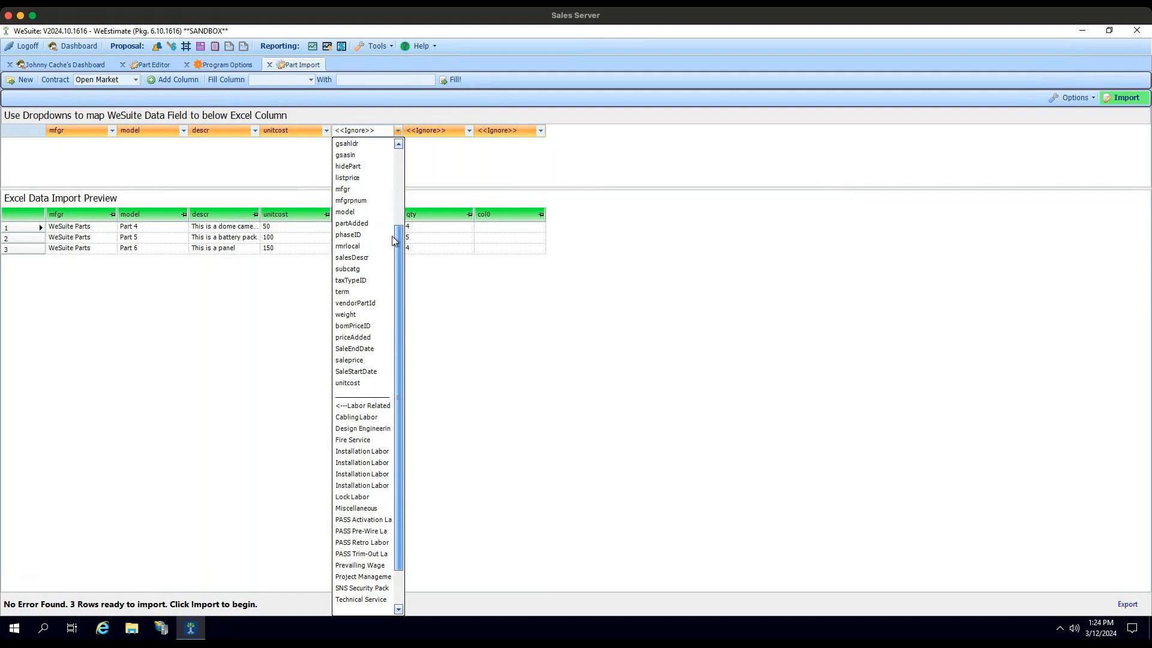
{"action": "left_click", "coordinate": [373, 362]}
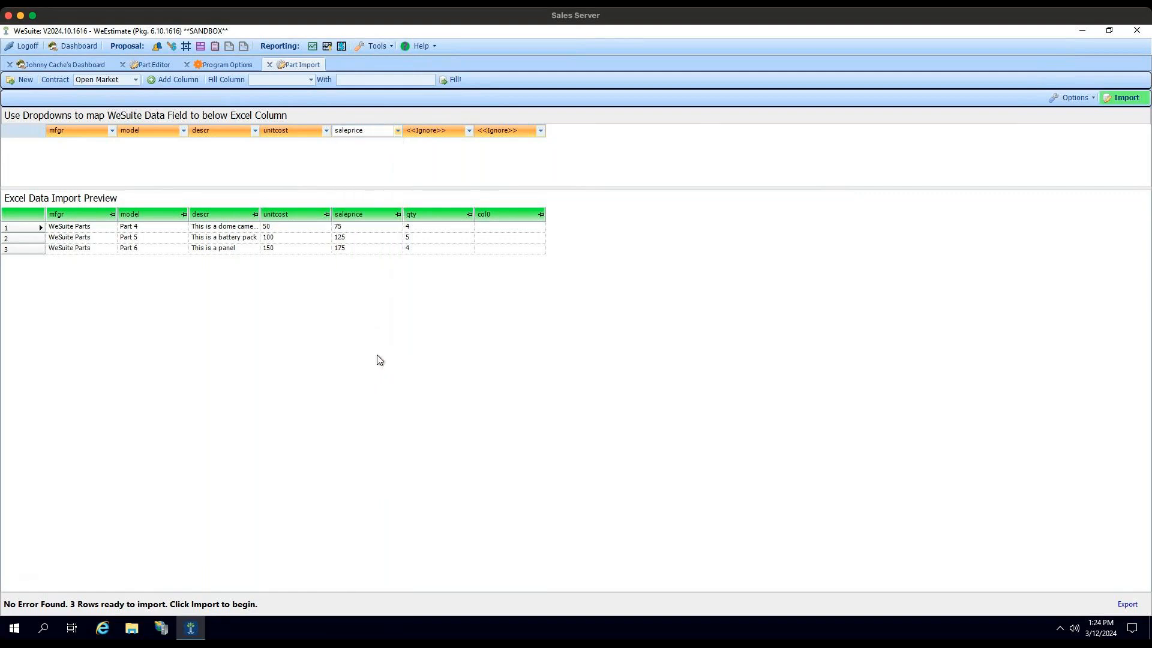
{"action": "left_click", "coordinate": [469, 132]}
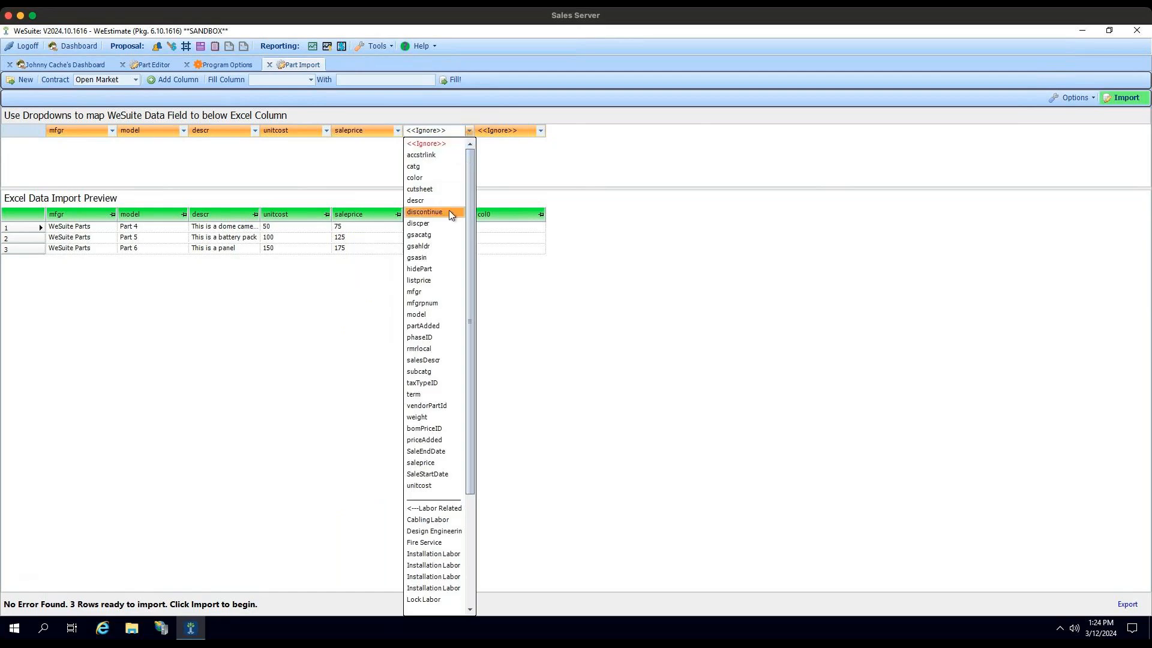
{"action": "scroll", "coordinate": [450, 240], "scroll_direction": "down", "scroll_amount": 4}
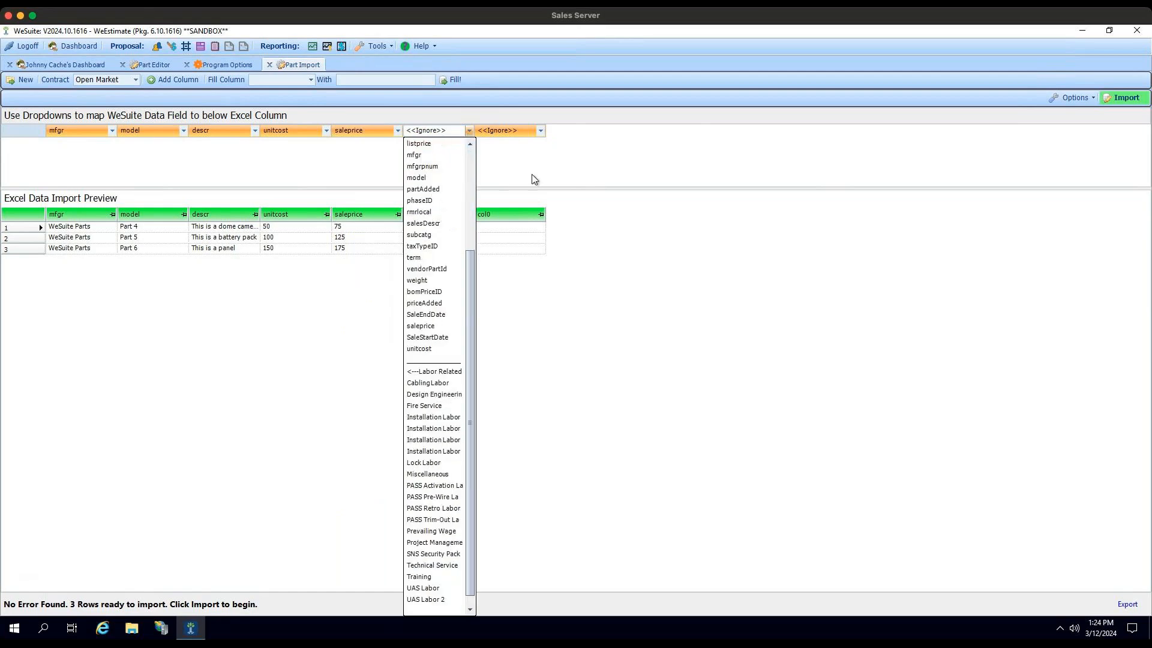
{"action": "left_click", "coordinate": [538, 158]}
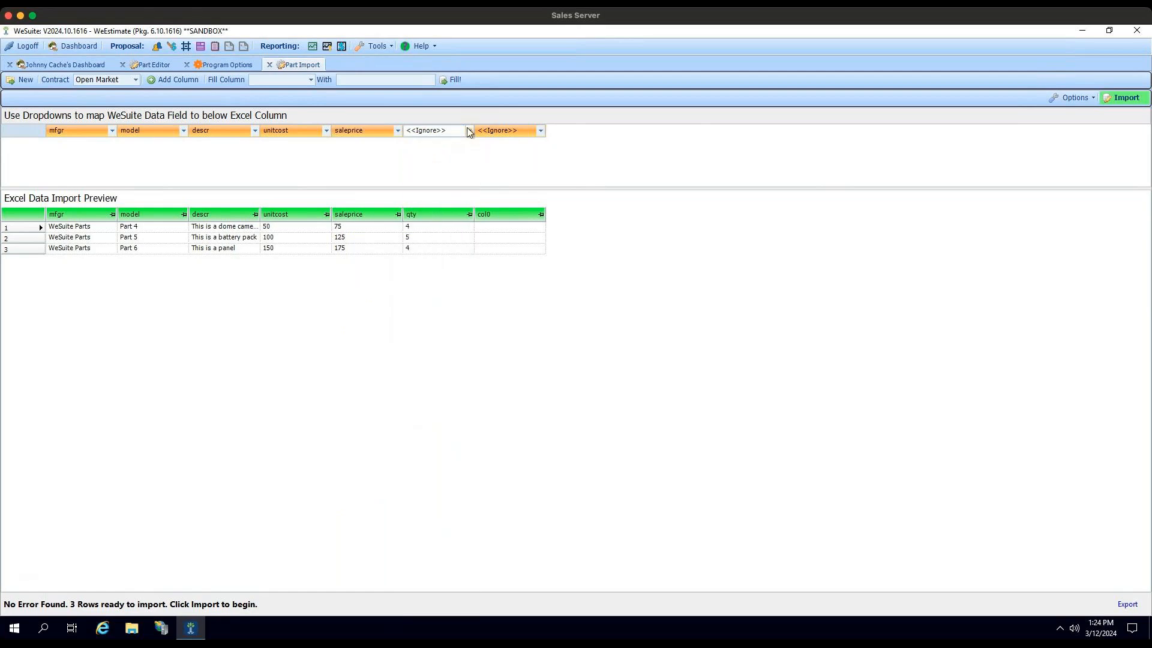
Step: Map the blank col0 column to an Installation Labor data field
{"action": "left_click", "coordinate": [540, 131]}
{"action": "scroll", "coordinate": [554, 273], "scroll_direction": "down", "scroll_amount": 3}
{"action": "scroll", "coordinate": [555, 273], "scroll_direction": "down", "scroll_amount": 1}
{"action": "left_click", "coordinate": [527, 444]}
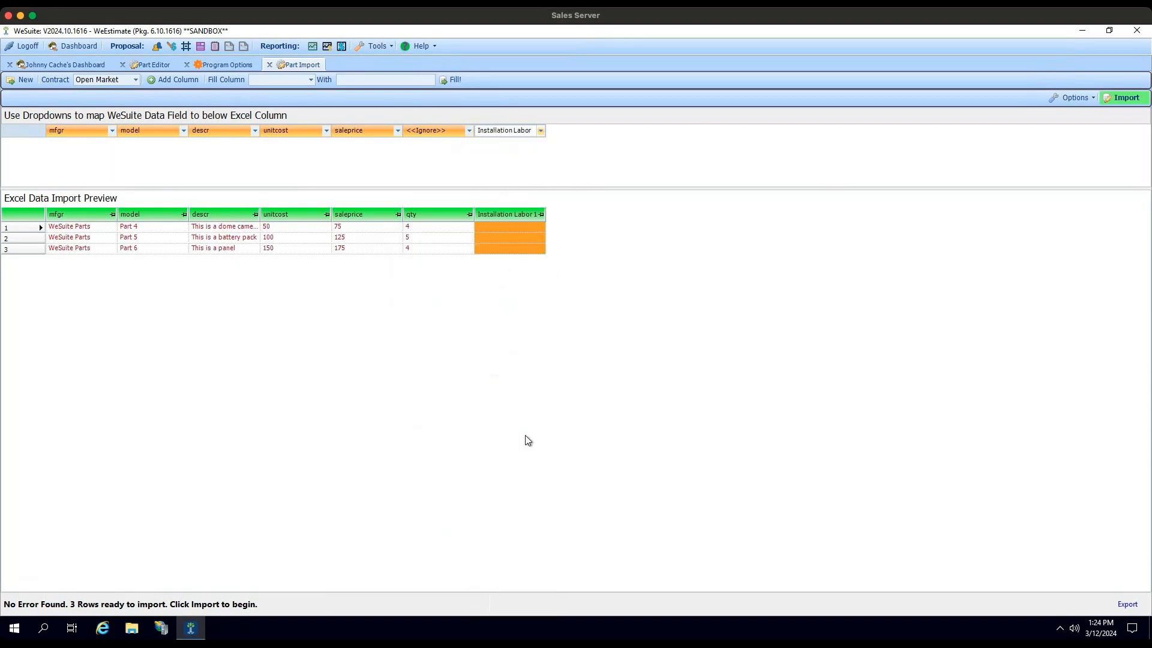
Step: Enter installation labor values of 5 for Part 4, 5 for Part 5 and 3 for Part 6 in the import preview
{"action": "left_click", "coordinate": [516, 226]}
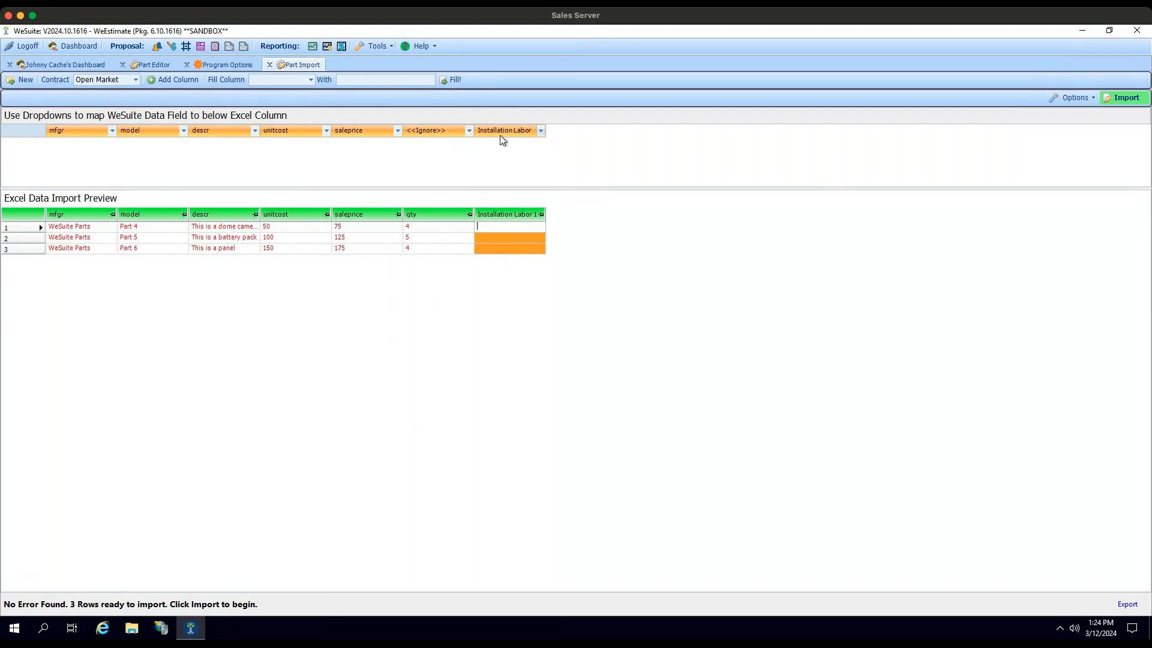
{"action": "left_click", "coordinate": [36, 238]}
{"action": "left_click", "coordinate": [40, 249]}
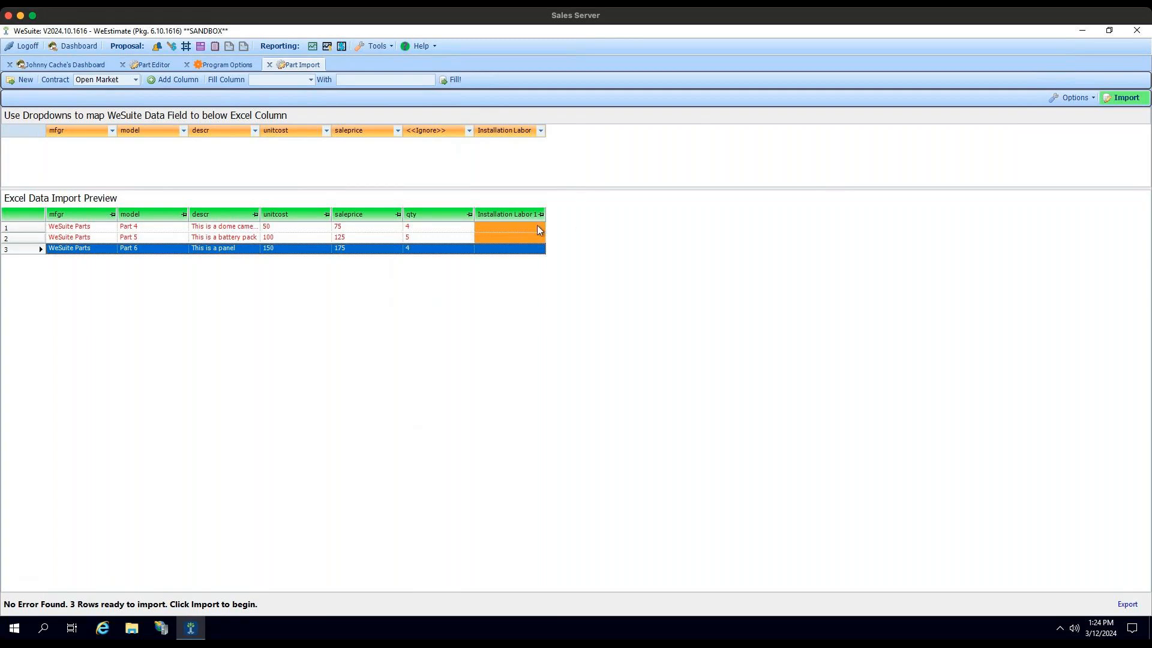
{"action": "left_click", "coordinate": [522, 230]}
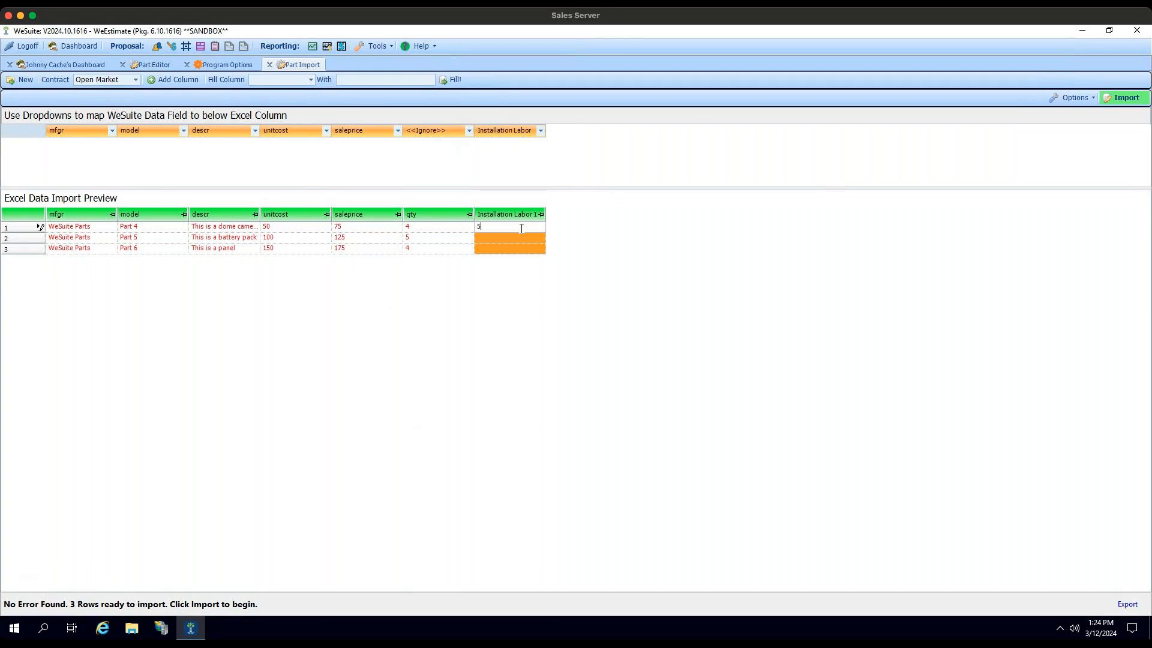
{"action": "left_click", "coordinate": [523, 238]}
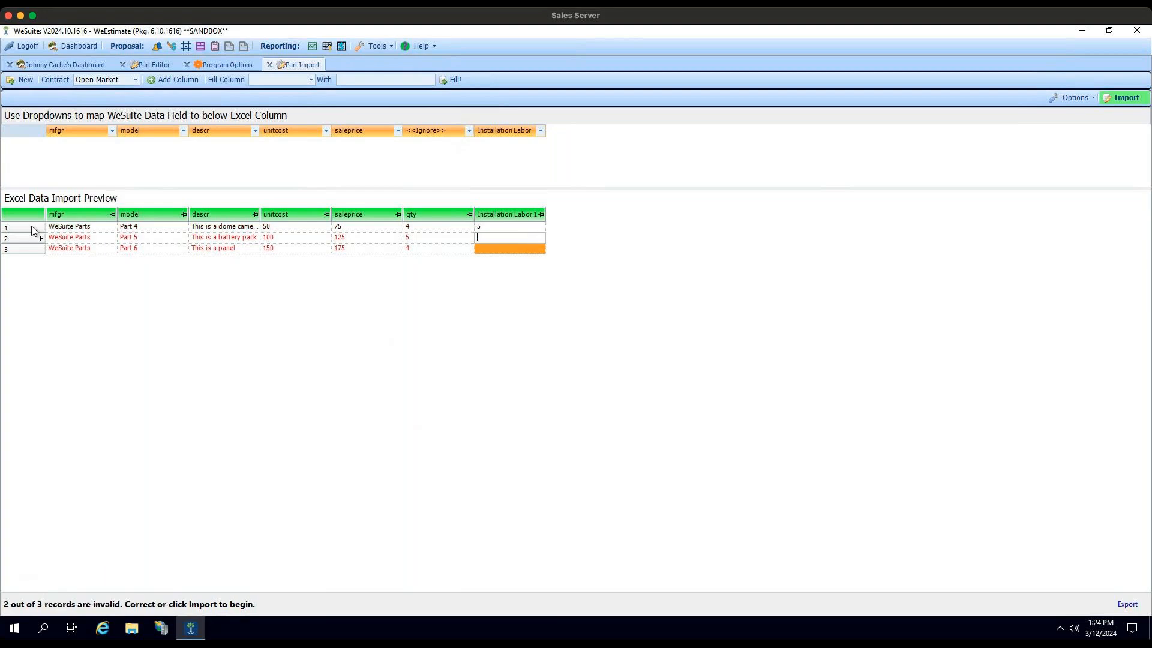
{"action": "left_click", "coordinate": [33, 230]}
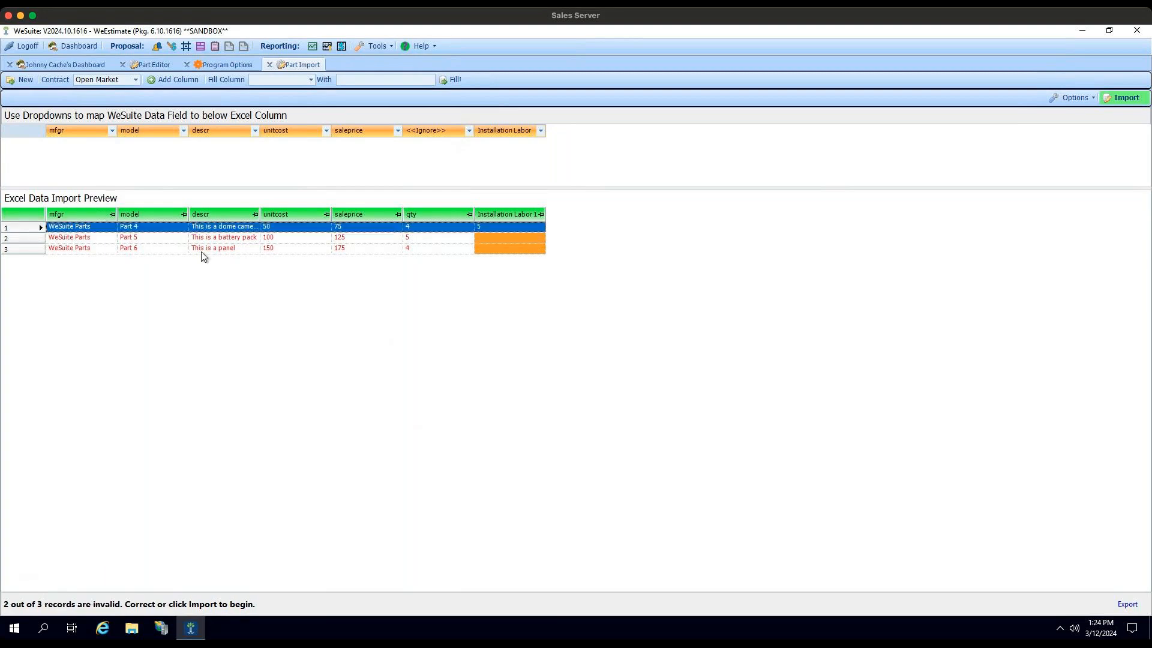
{"action": "left_click", "coordinate": [499, 238]}
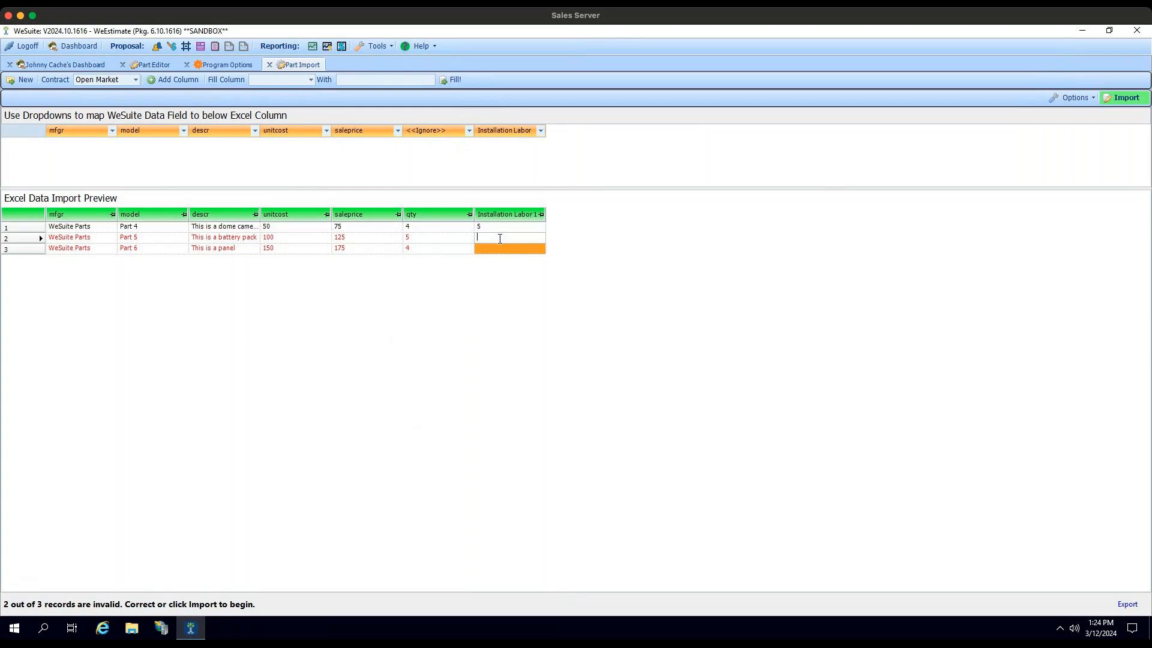
{"action": "left_click", "coordinate": [501, 247]}
{"action": "type", "text": "3"}
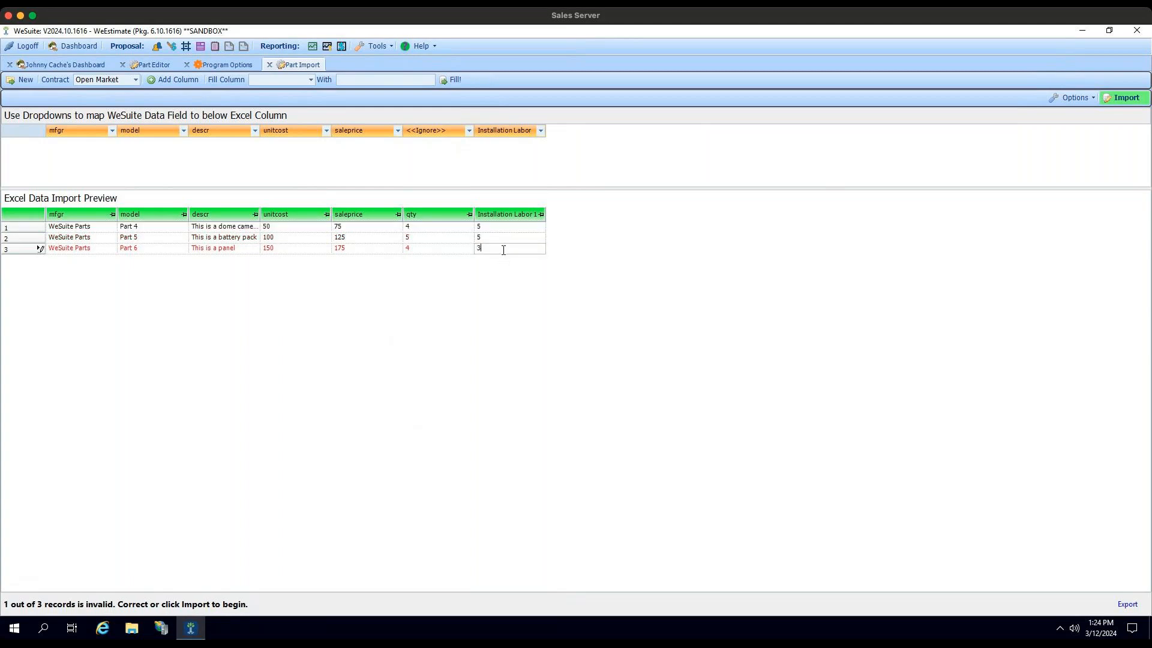
{"action": "left_click", "coordinate": [38, 238]}
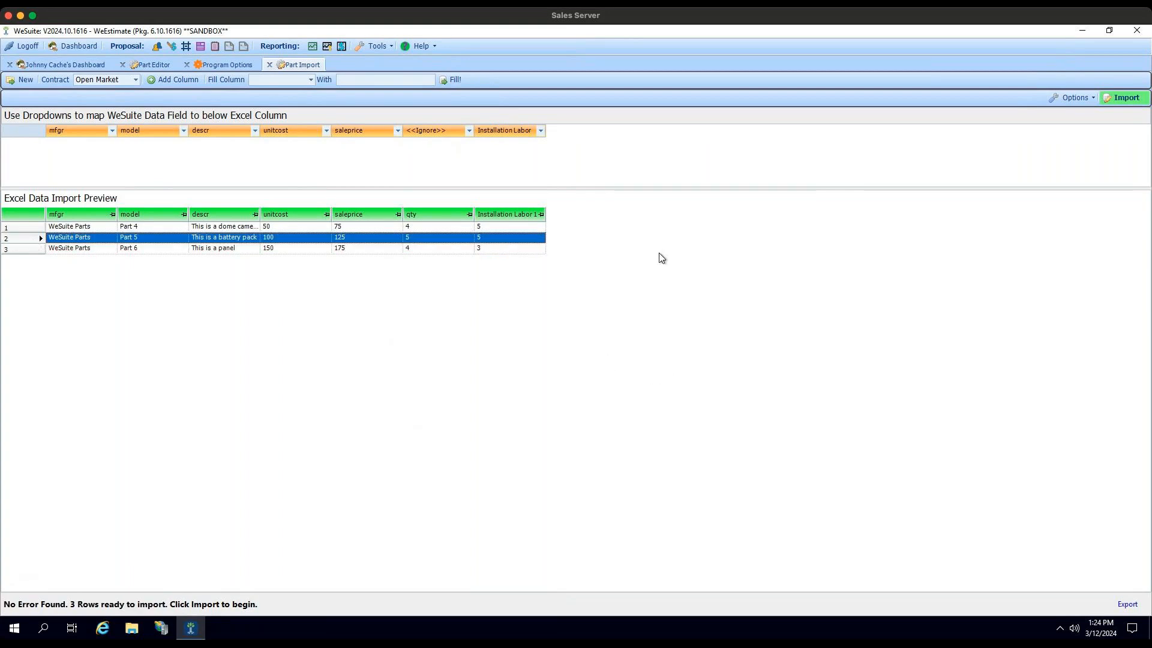
Step: Check the import options, then import the three parts into the Open Market contract and close the part import
{"action": "left_click", "coordinate": [1082, 100]}
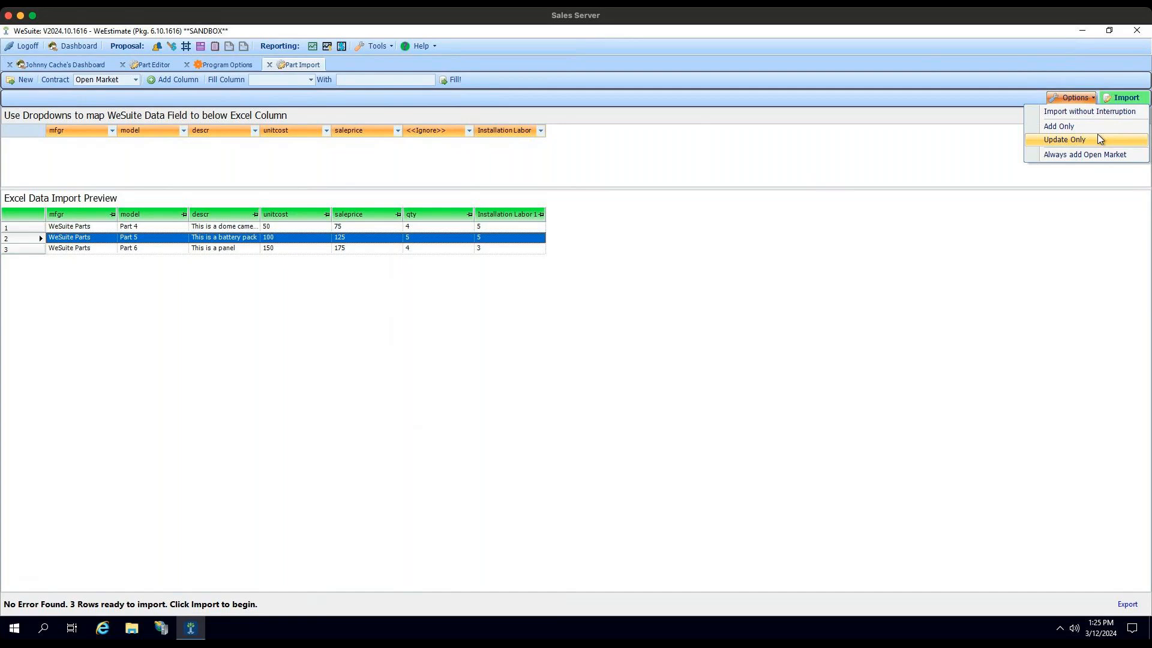
{"action": "left_click", "coordinate": [965, 151]}
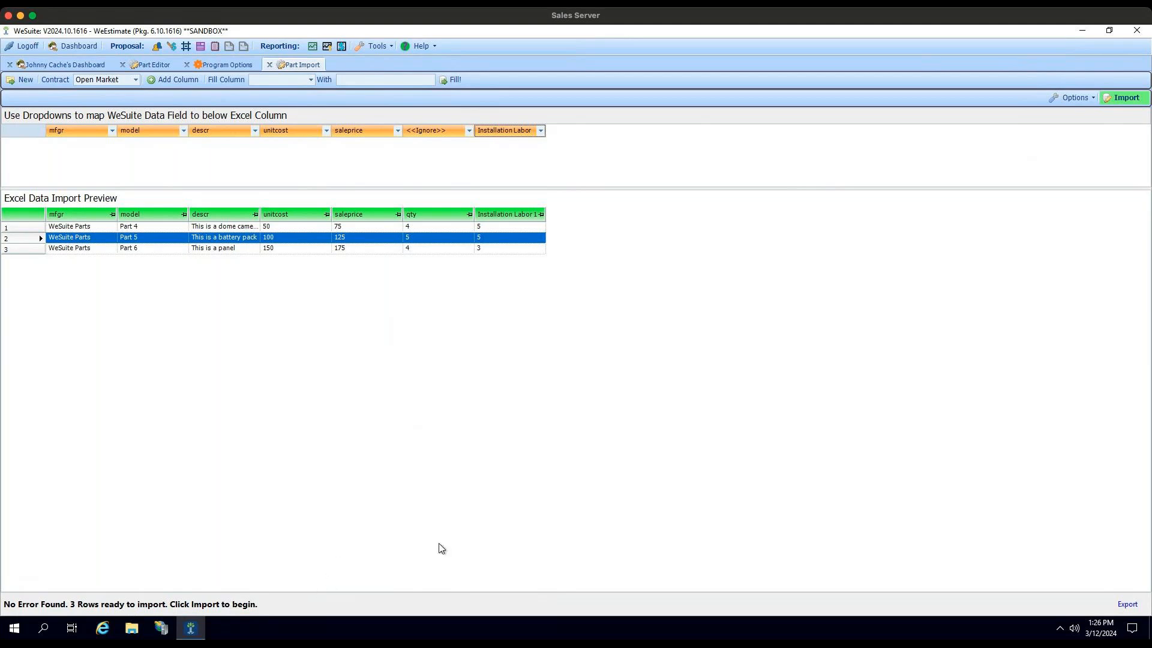
{"action": "left_click", "coordinate": [1121, 98]}
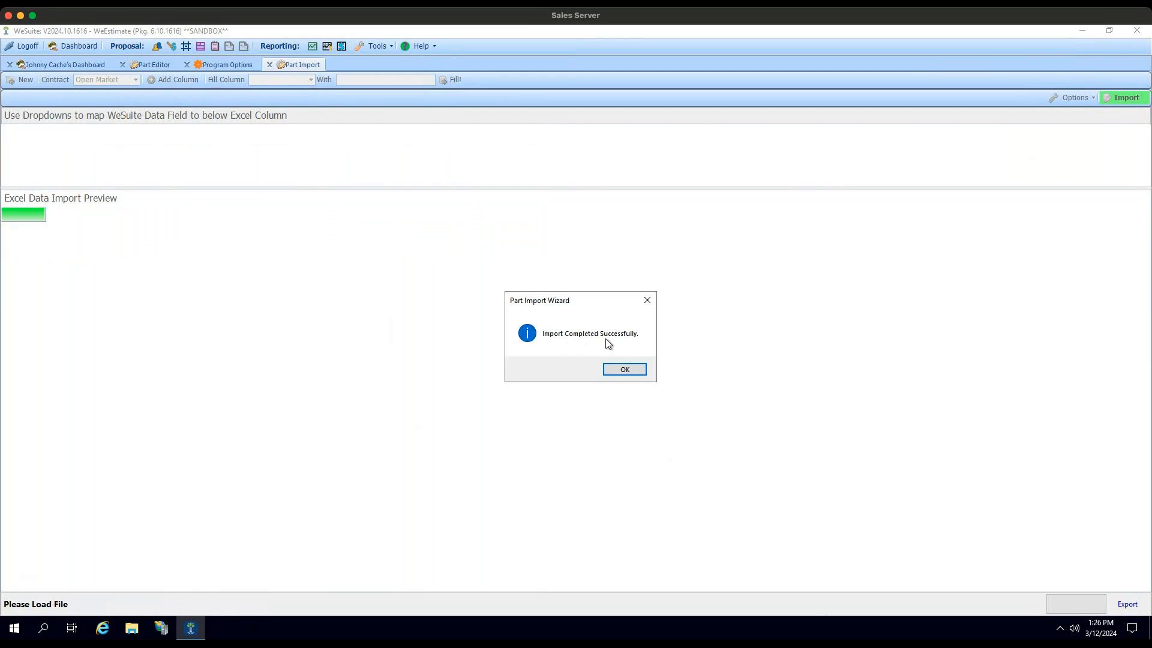
{"action": "left_click", "coordinate": [628, 369]}
{"action": "left_click", "coordinate": [269, 64]}
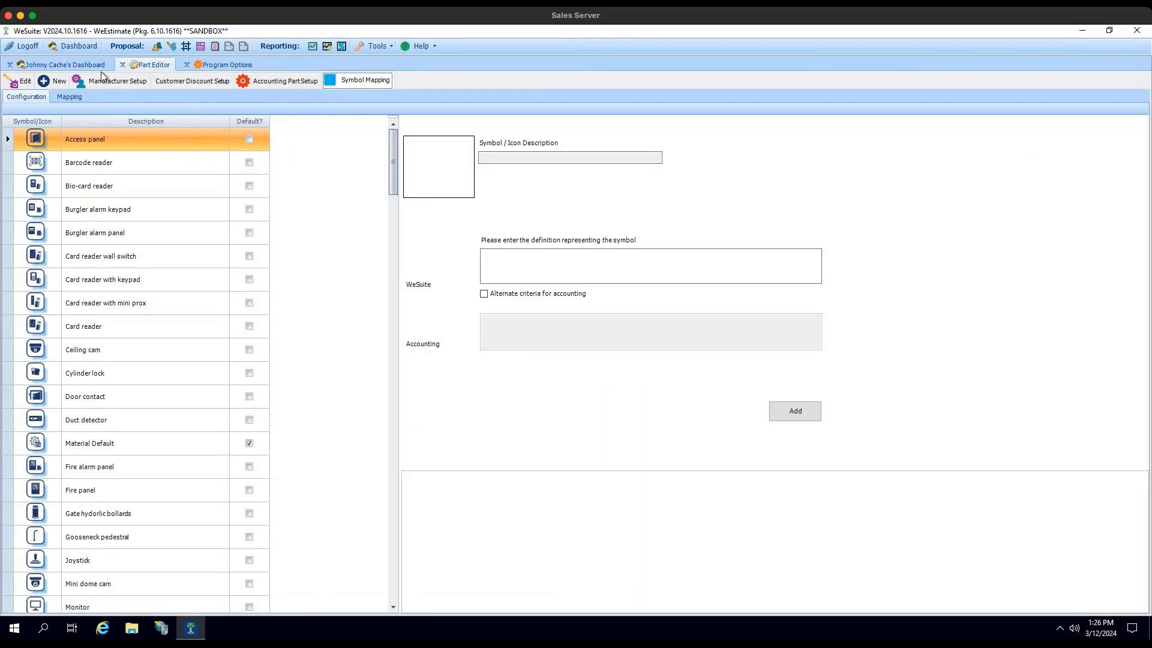
Step: Open the CCTV Test job from the newest Glenn's Gardens proposal on the dashboard
{"action": "left_click", "coordinate": [60, 65]}
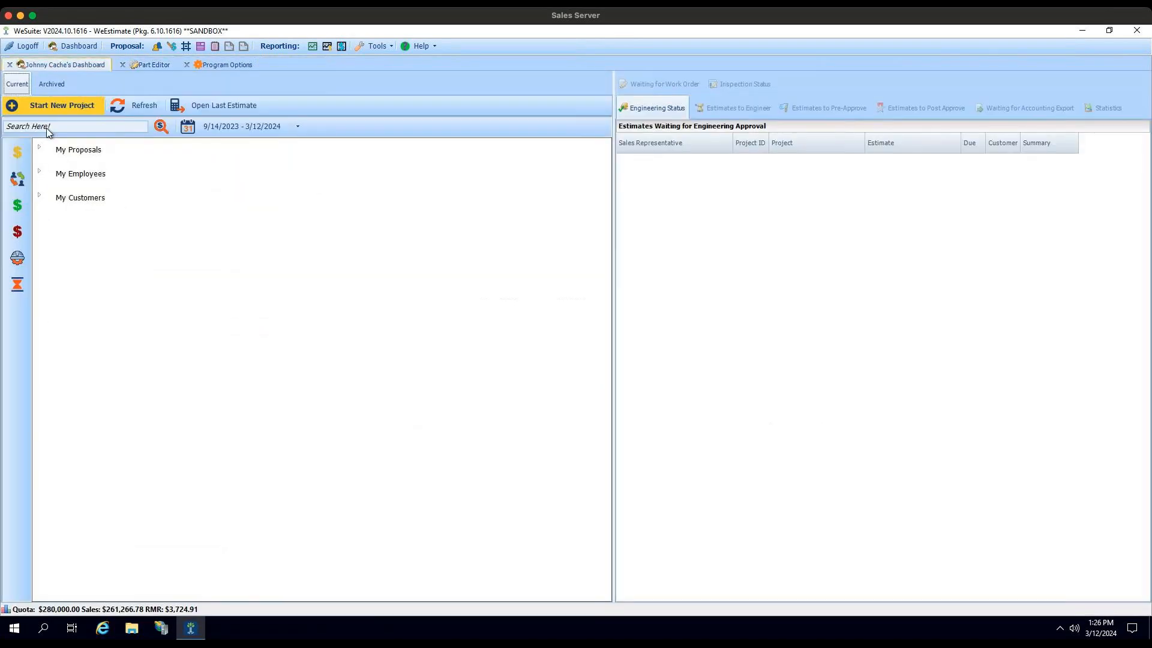
{"action": "left_click", "coordinate": [38, 148]}
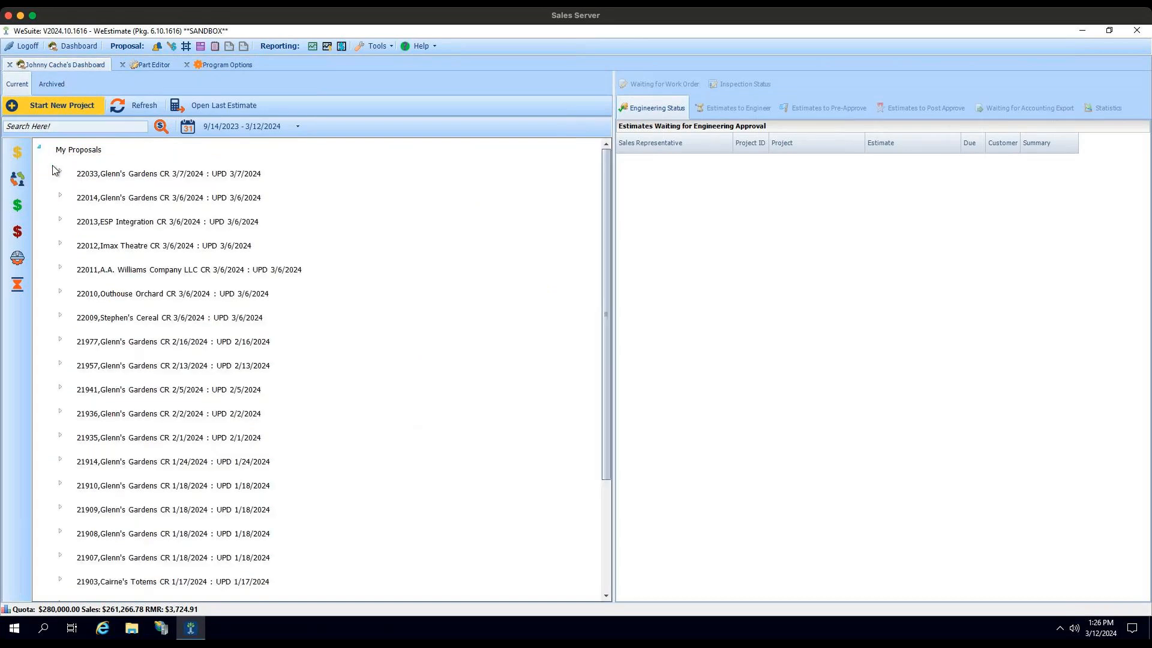
{"action": "left_click", "coordinate": [60, 171]}
{"action": "double_click", "coordinate": [153, 221]}
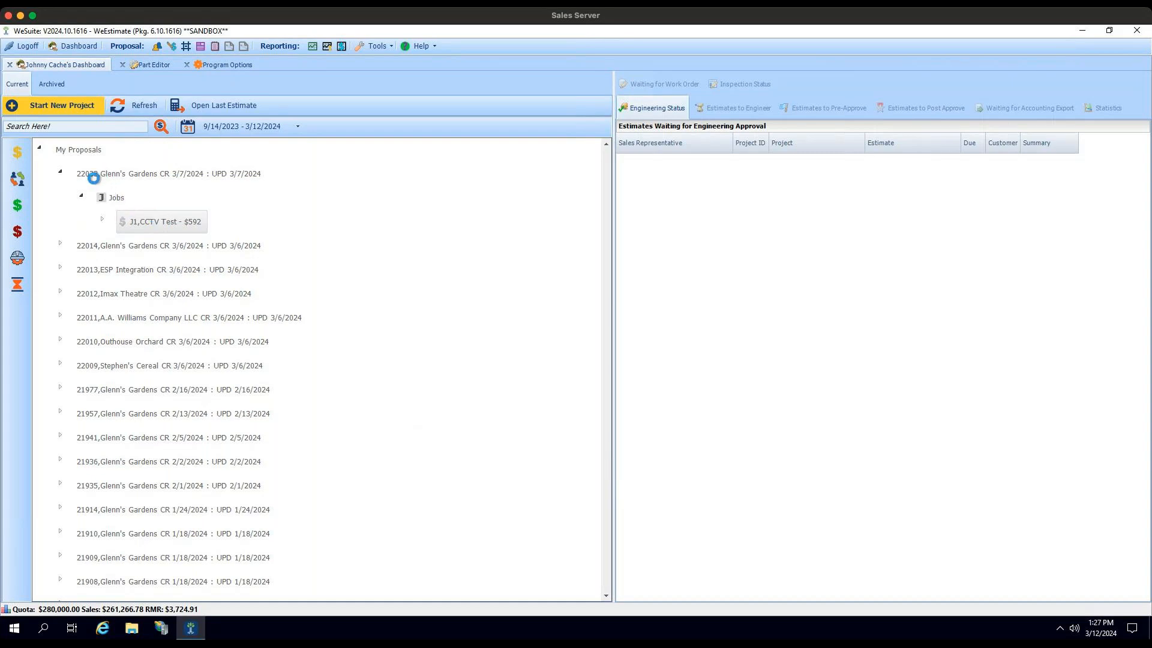
Step: Search the WeSuite parts for "Wesuite Part" and list the parts under the WeSuite Parts manufacturer
{"action": "left_click", "coordinate": [104, 138]}
{"action": "type", "text": "Wesuite Part"}
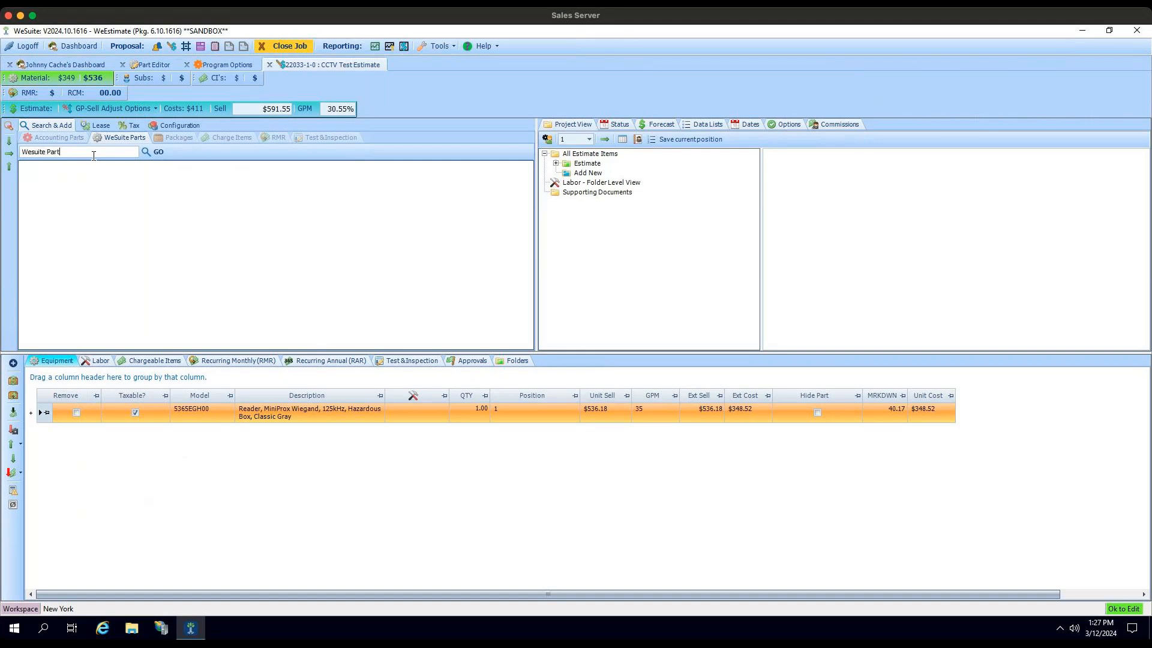
{"action": "key", "text": "Return"}
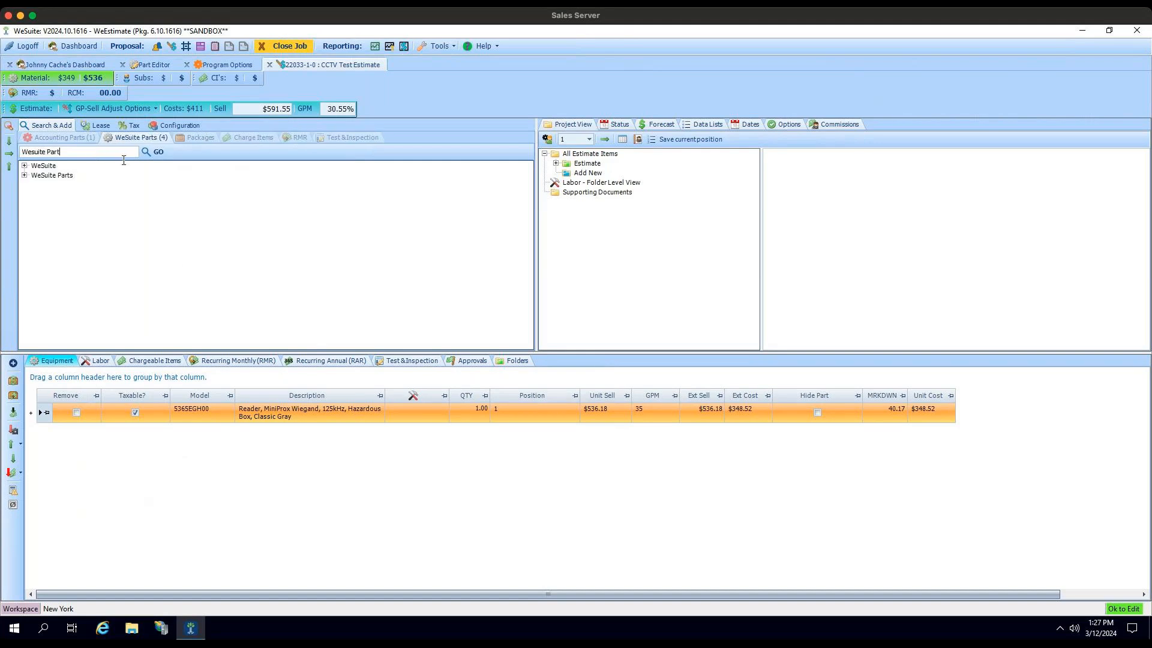
{"action": "left_click", "coordinate": [24, 175]}
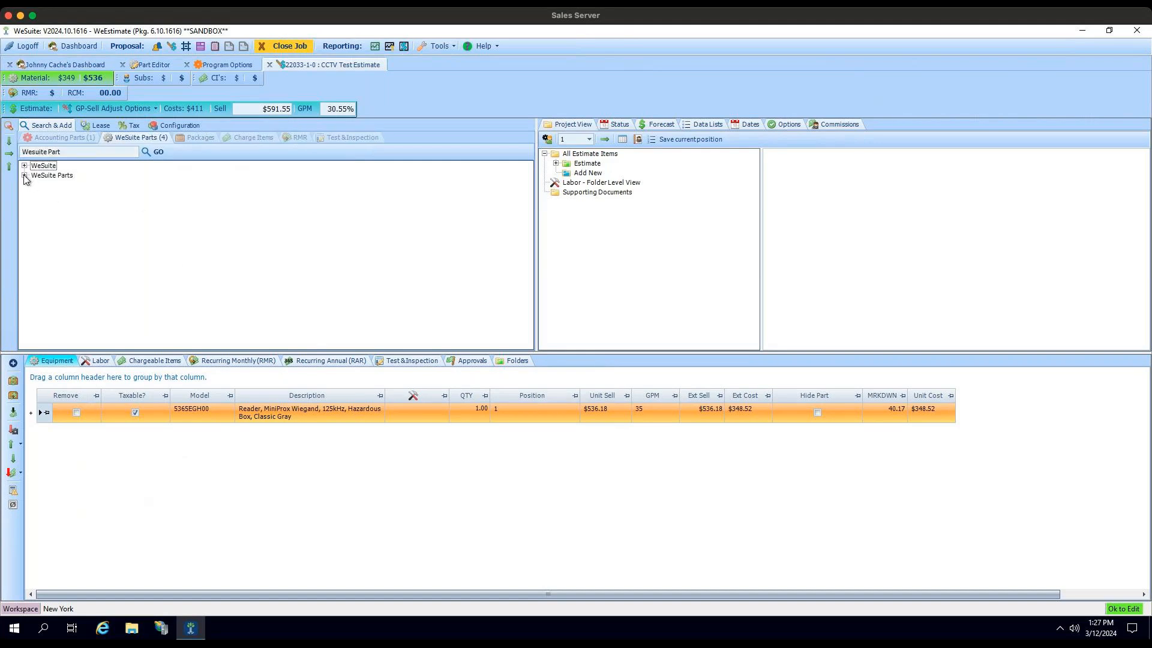
{"action": "left_click", "coordinate": [24, 176]}
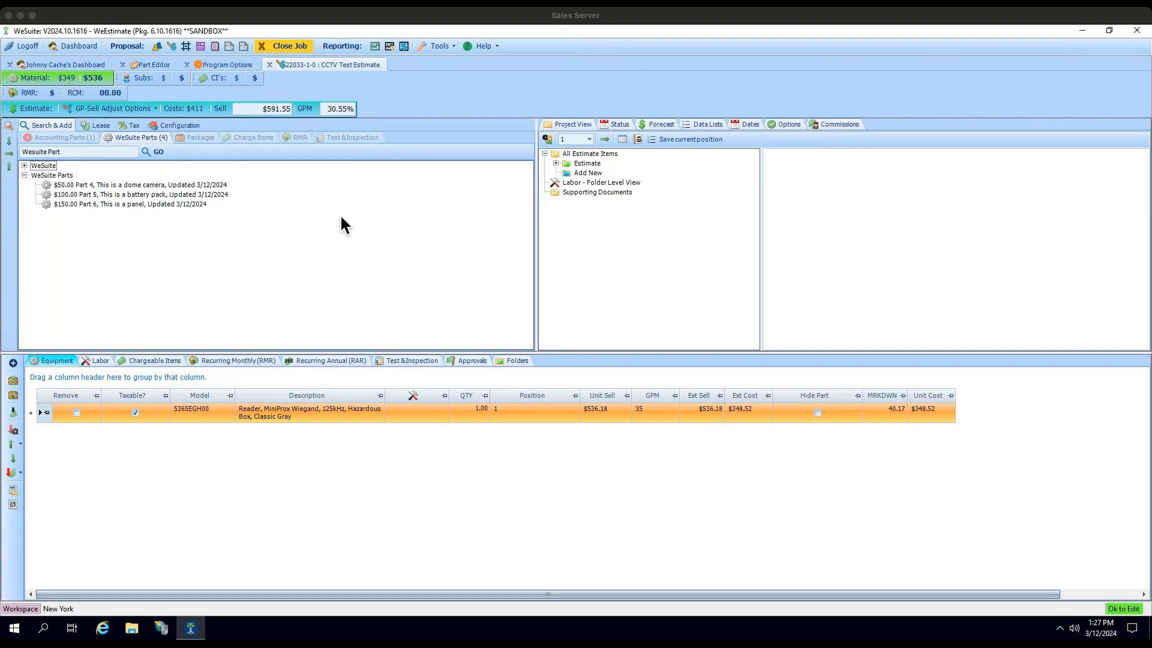
Step: Switch to the Part Import Template workbook in Excel and delete the qty column
{"action": "left_click", "coordinate": [1108, 31]}
{"action": "double_click", "coordinate": [1116, 48]}
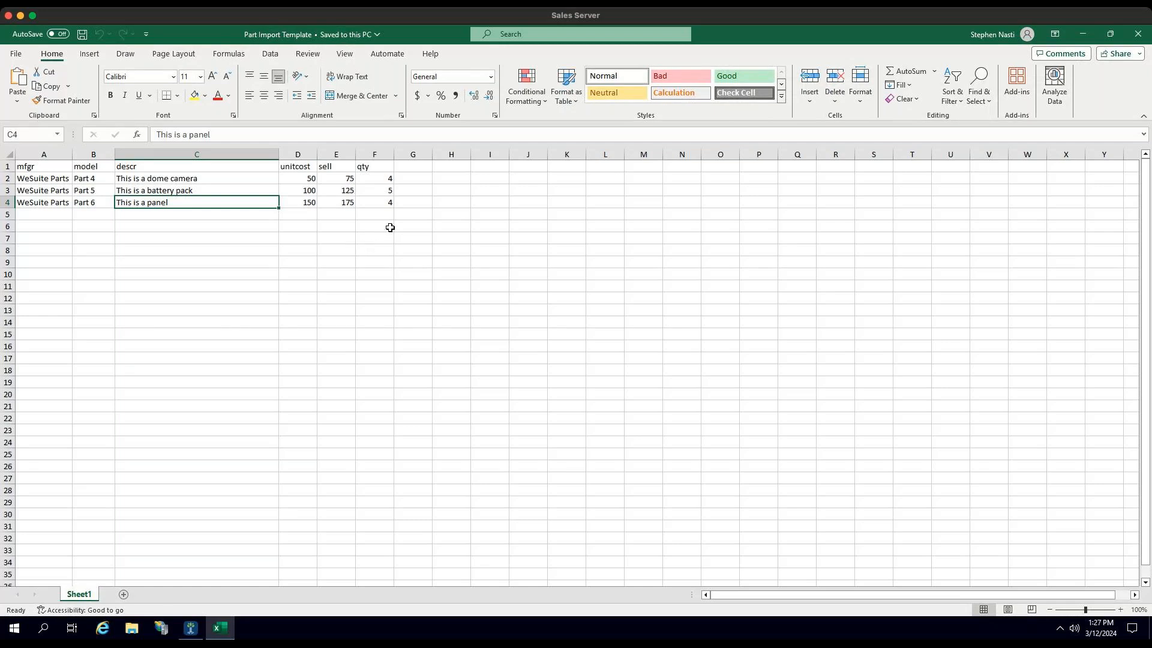
{"action": "right_click", "coordinate": [375, 154]}
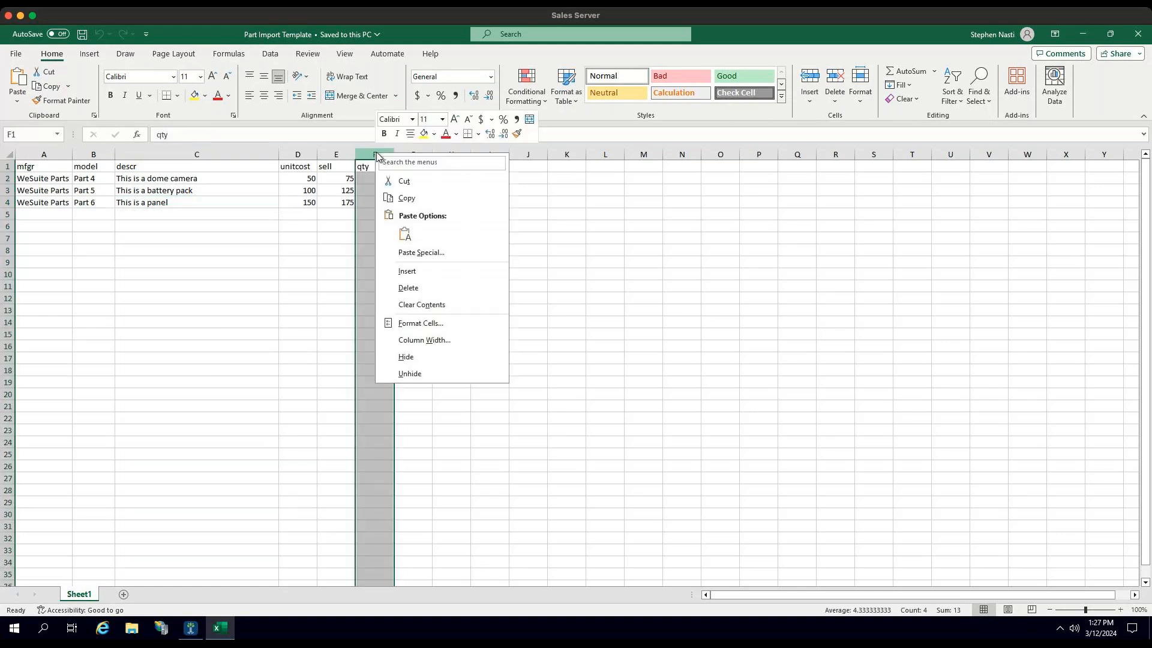
{"action": "left_click", "coordinate": [418, 289]}
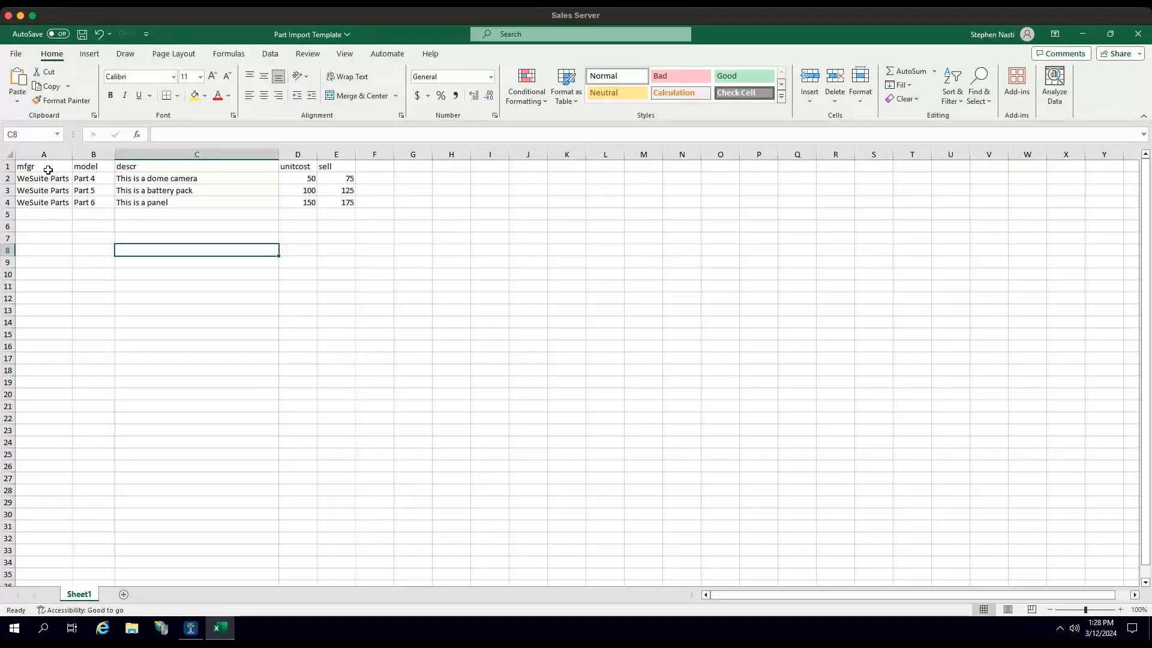
Step: Examine the column headings in row 1 of the template, including mfgr, model and sell
{"action": "left_click", "coordinate": [48, 170]}
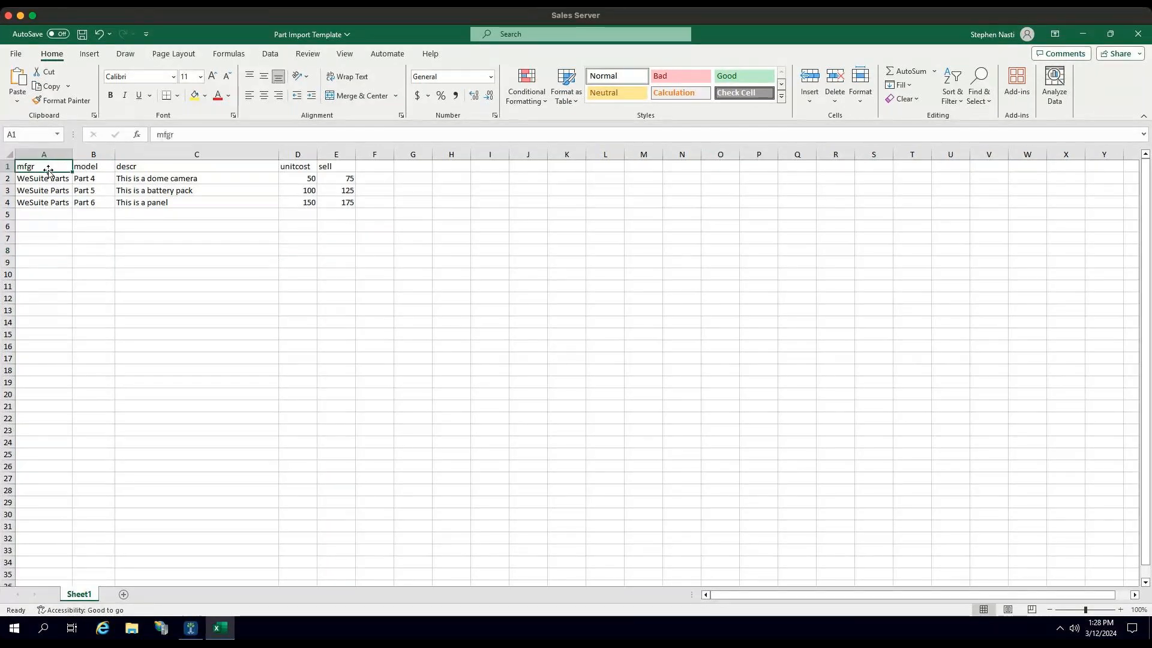
{"action": "left_click", "coordinate": [6, 166]}
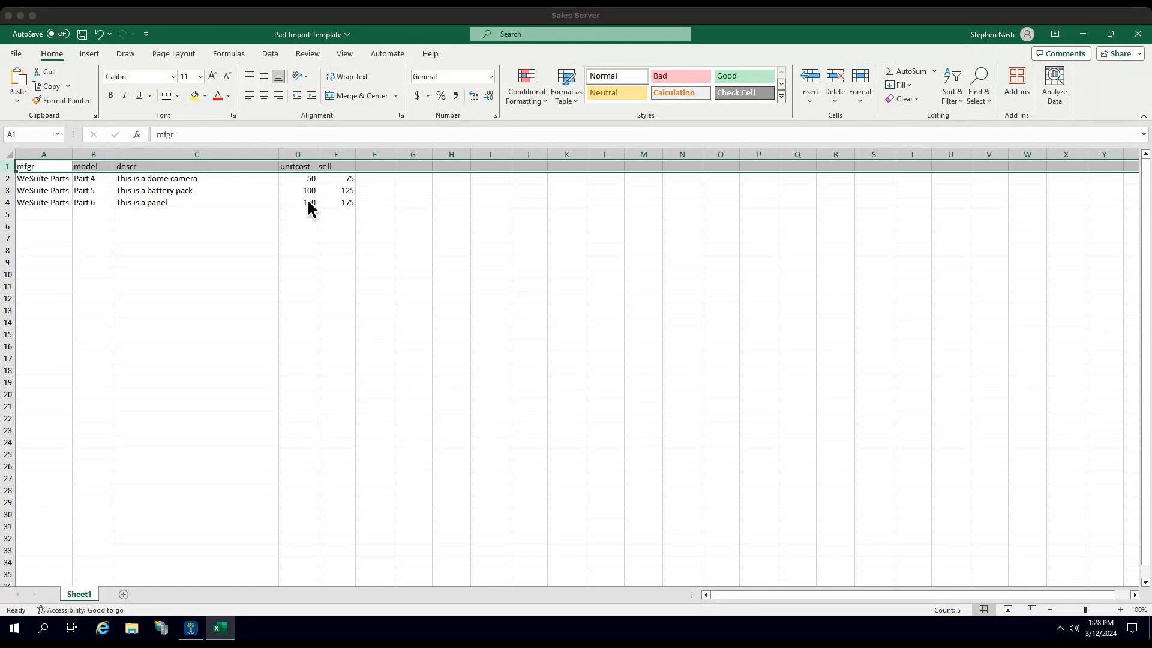
{"action": "left_click", "coordinate": [342, 164]}
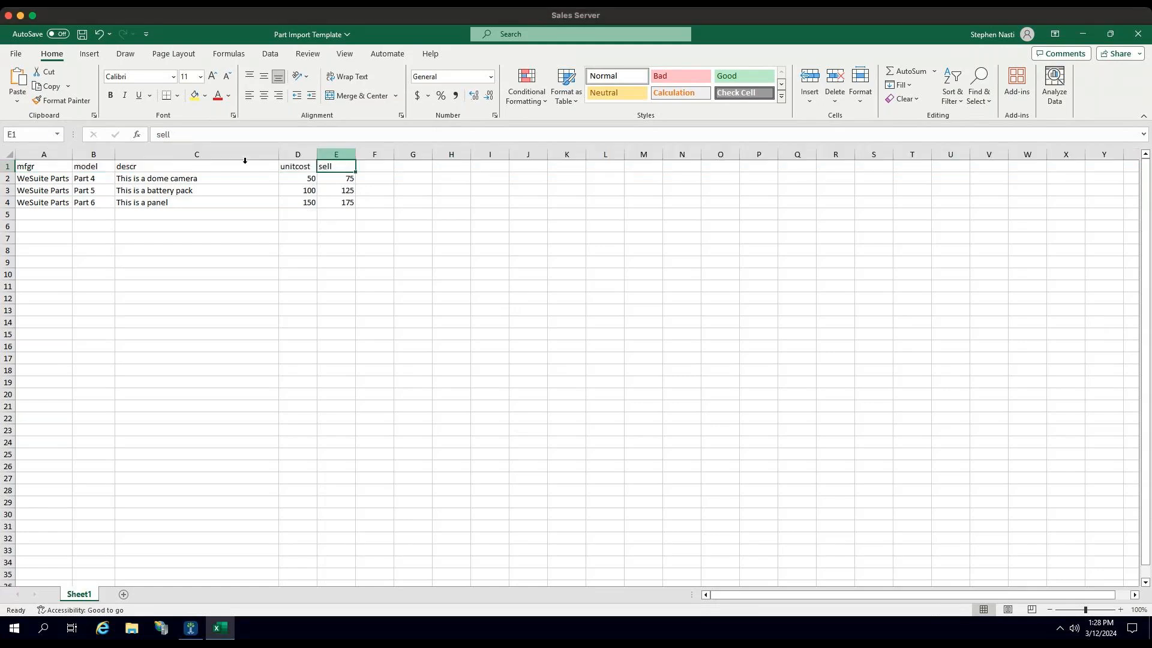
{"action": "left_click", "coordinate": [42, 164]}
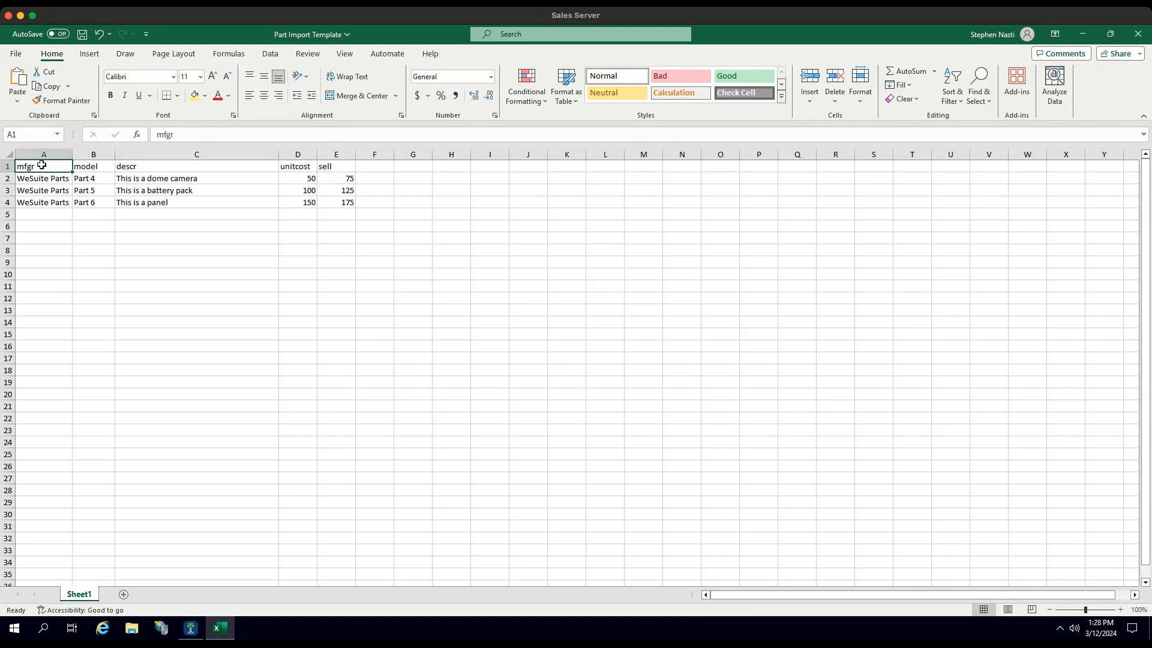
{"action": "left_click", "coordinate": [105, 170]}
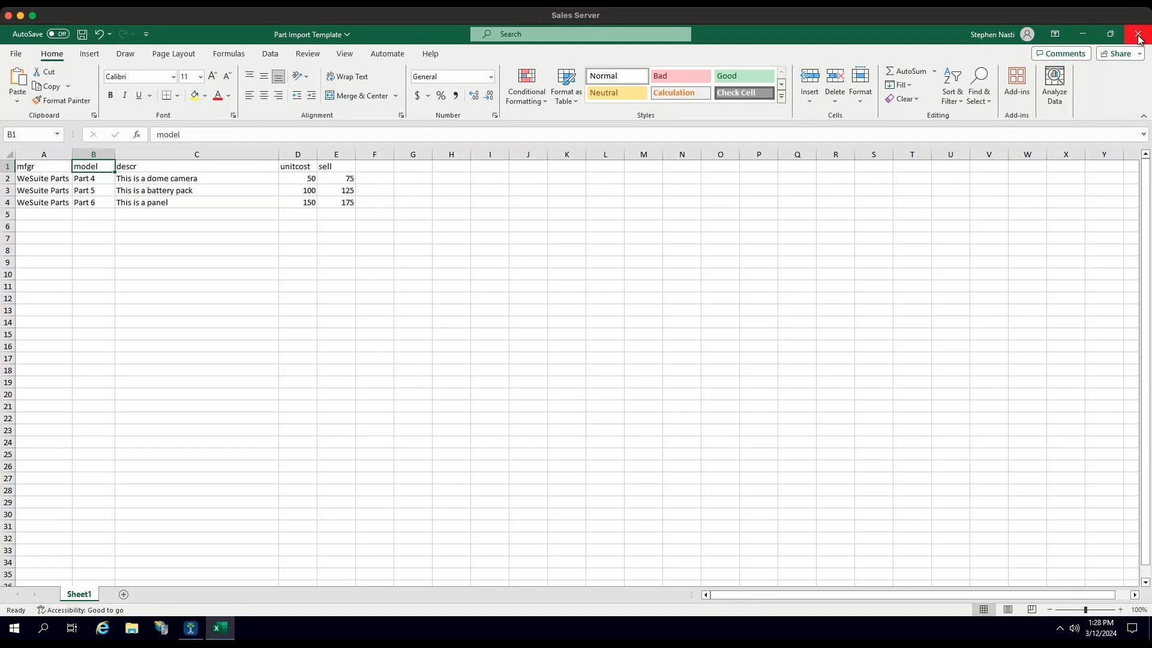
Step: Switch back to WeSuite and search the existing parts in the part editor for "Wesuite Parts"
{"action": "left_click", "coordinate": [1083, 34]}
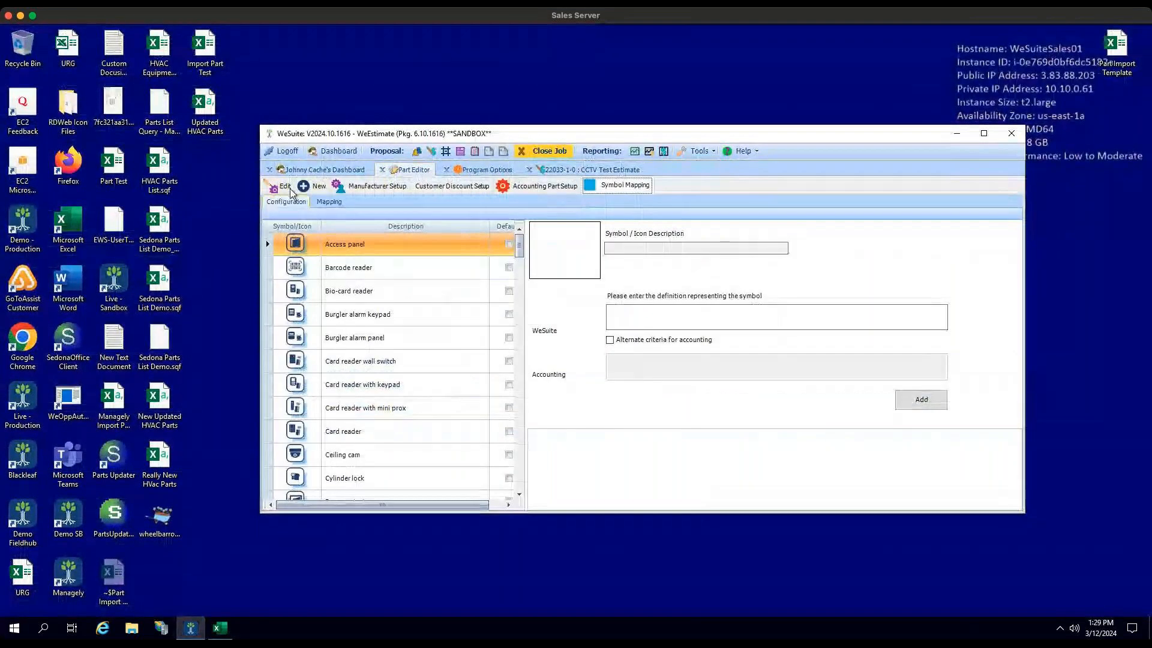
{"action": "left_click", "coordinate": [277, 188]}
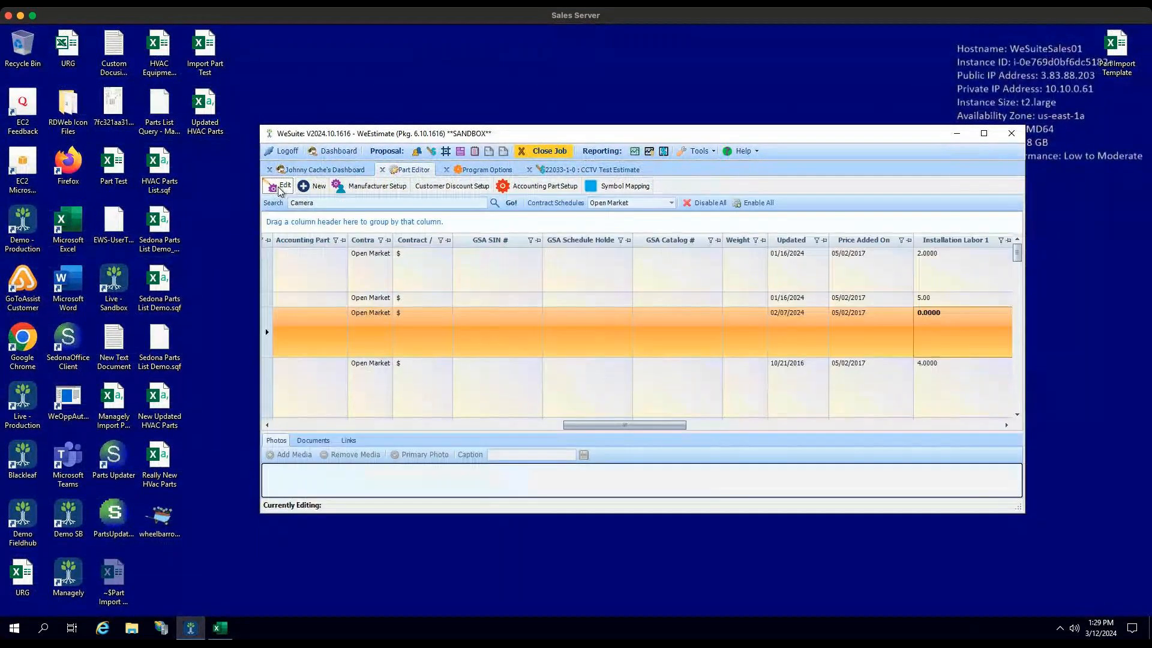
{"action": "type", "text": "Wesuite Parts"}
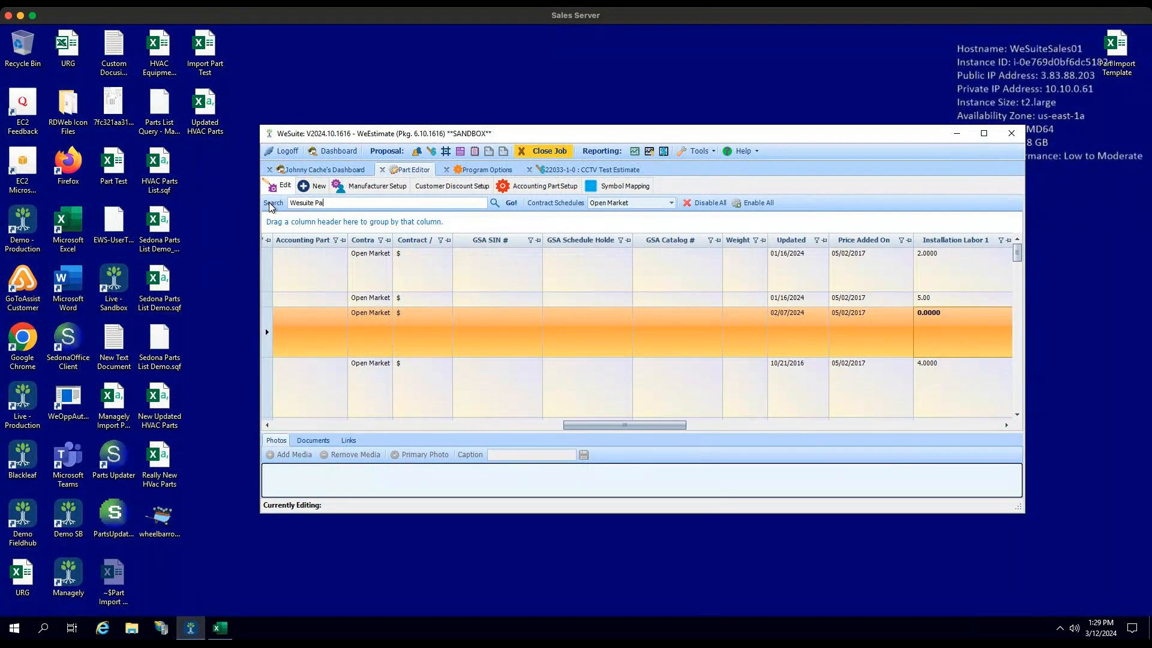
{"action": "key", "text": "Return"}
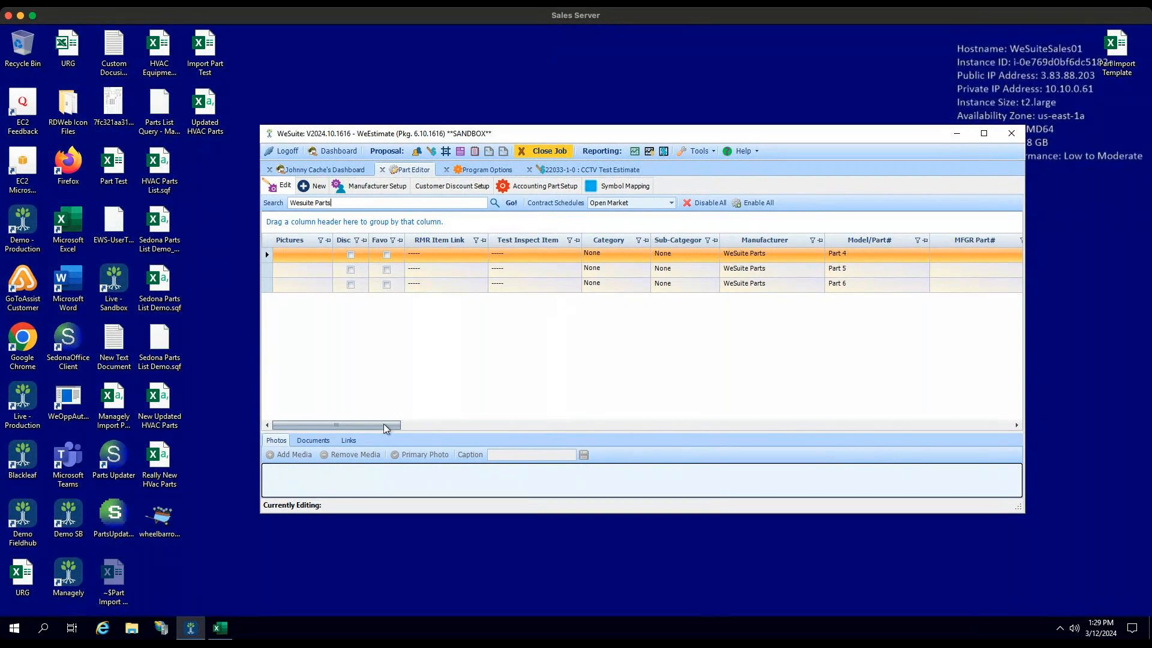
Step: Enlarge the WeSuite window and examine the description, unit cost, contract price and installation labor columns of the imported parts
{"action": "scroll", "coordinate": [456, 419], "scroll_direction": "right", "scroll_amount": 3}
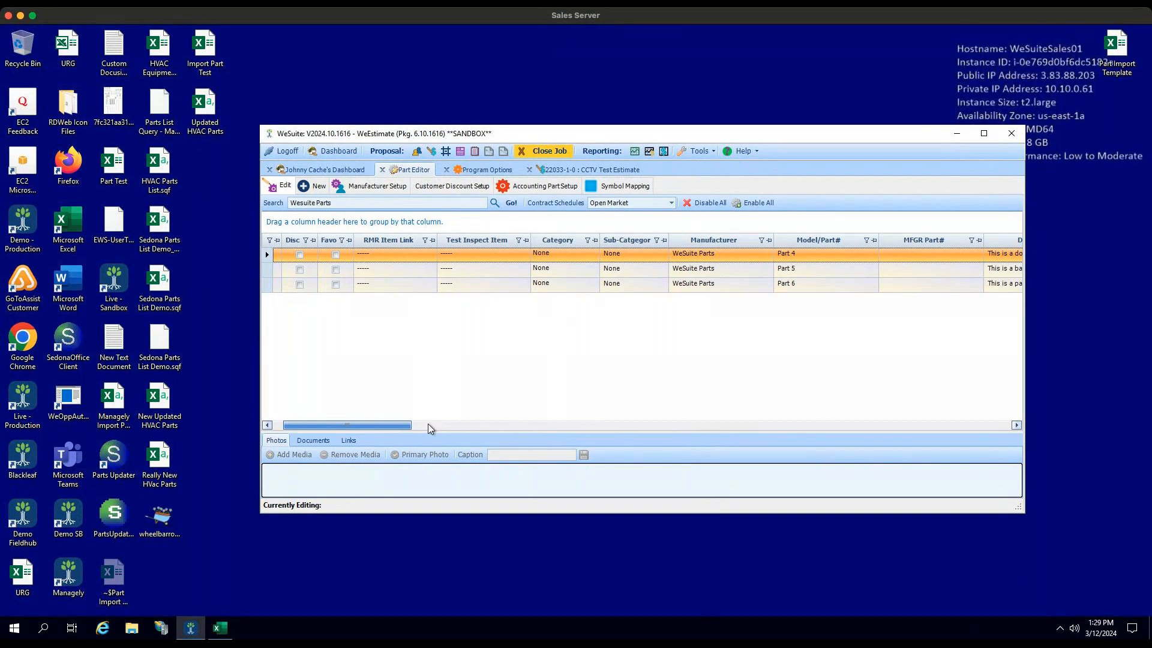
{"action": "left_click", "coordinate": [474, 425]}
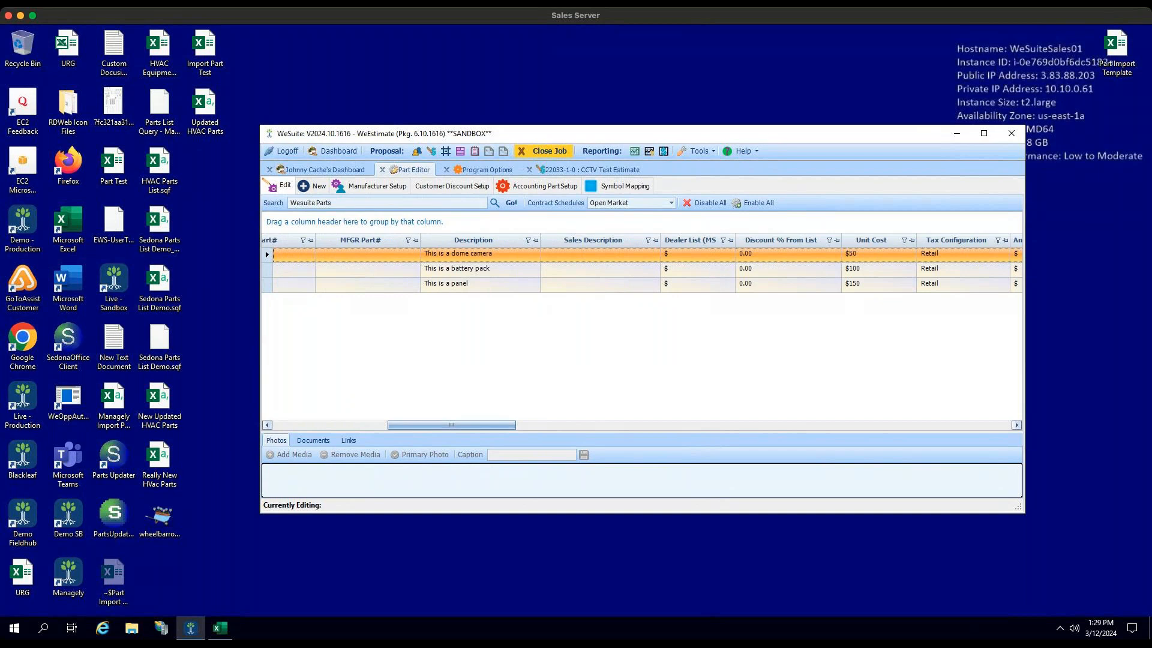
{"action": "left_click_drag", "start_coordinate": [451, 425], "coordinate": [582, 425]}
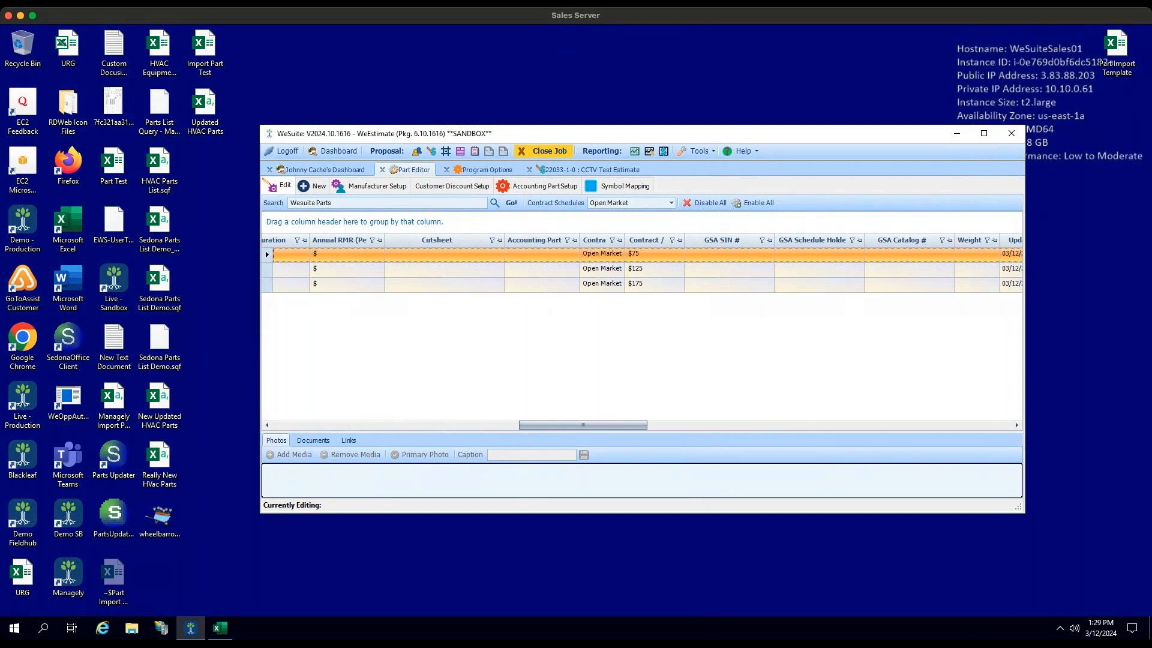
{"action": "left_click", "coordinate": [984, 134]}
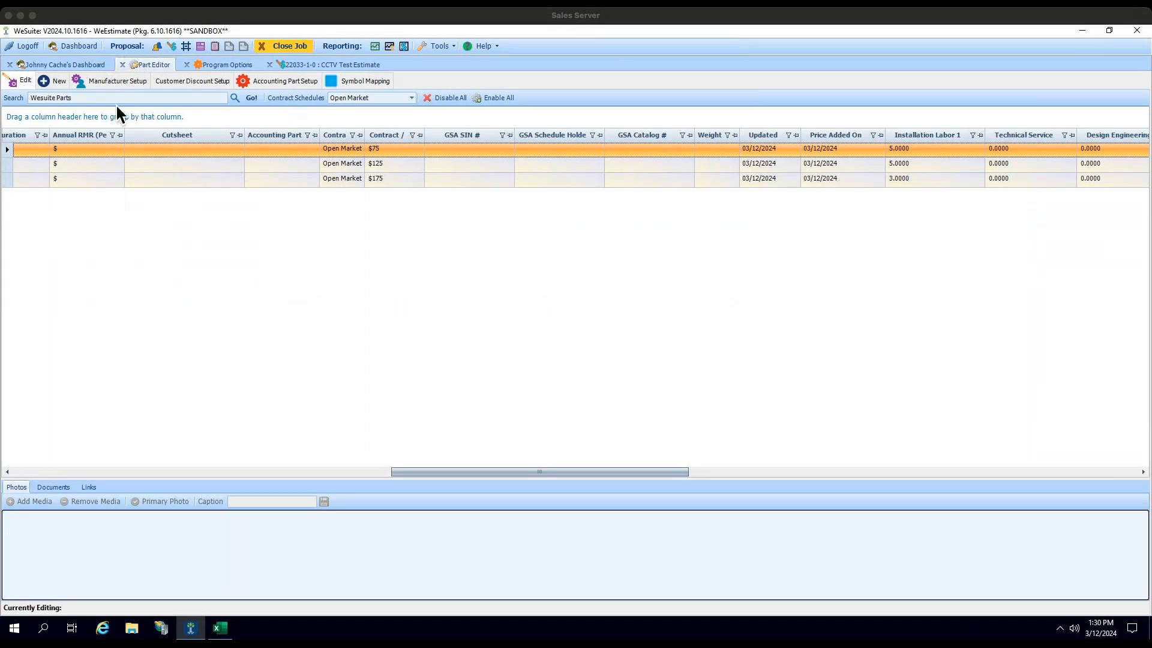
Step: Close the part editor and the open estimate, and reopen the CCTV Test job from the dashboard
{"action": "left_click", "coordinate": [123, 64]}
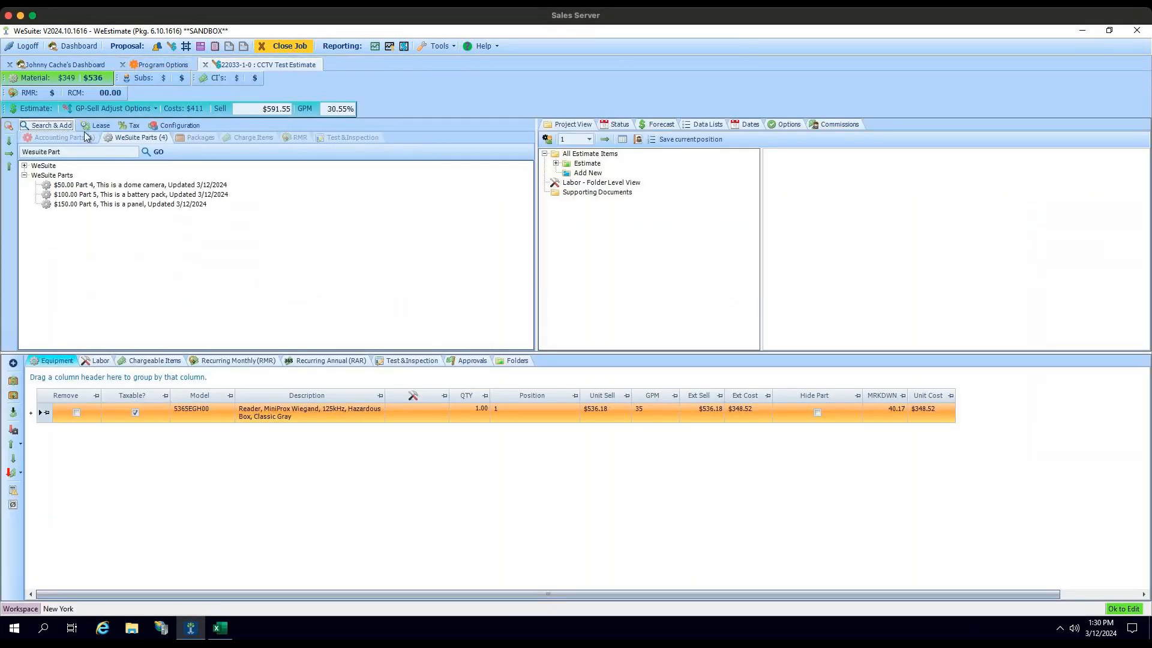
{"action": "left_click", "coordinate": [205, 65]}
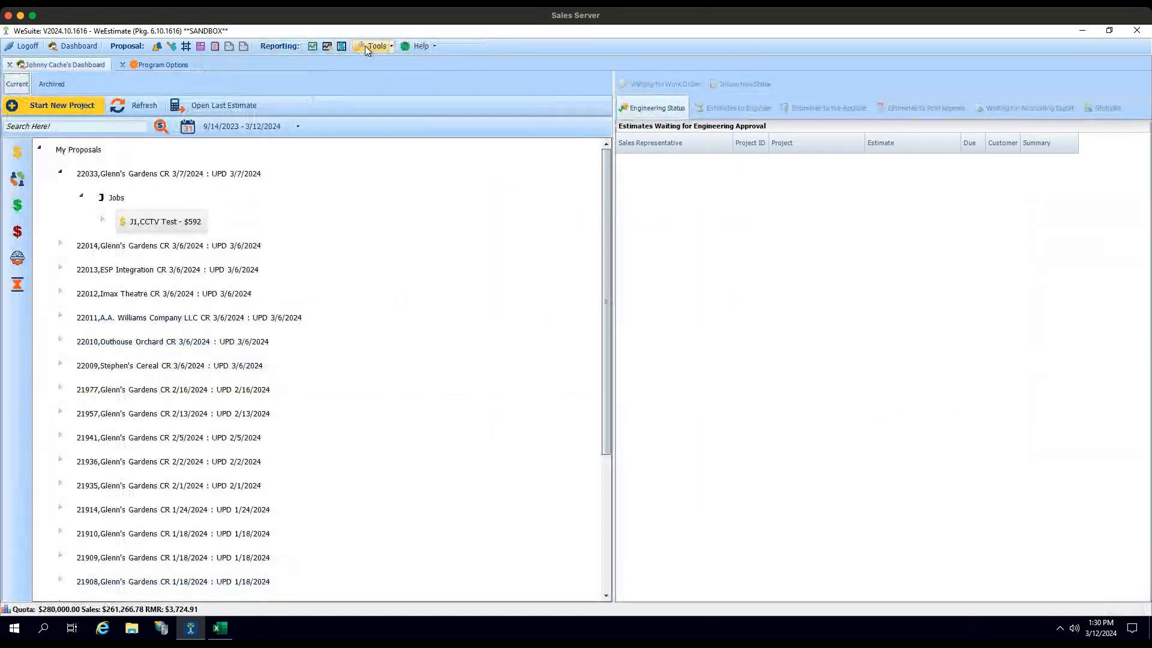
{"action": "left_click", "coordinate": [366, 46]}
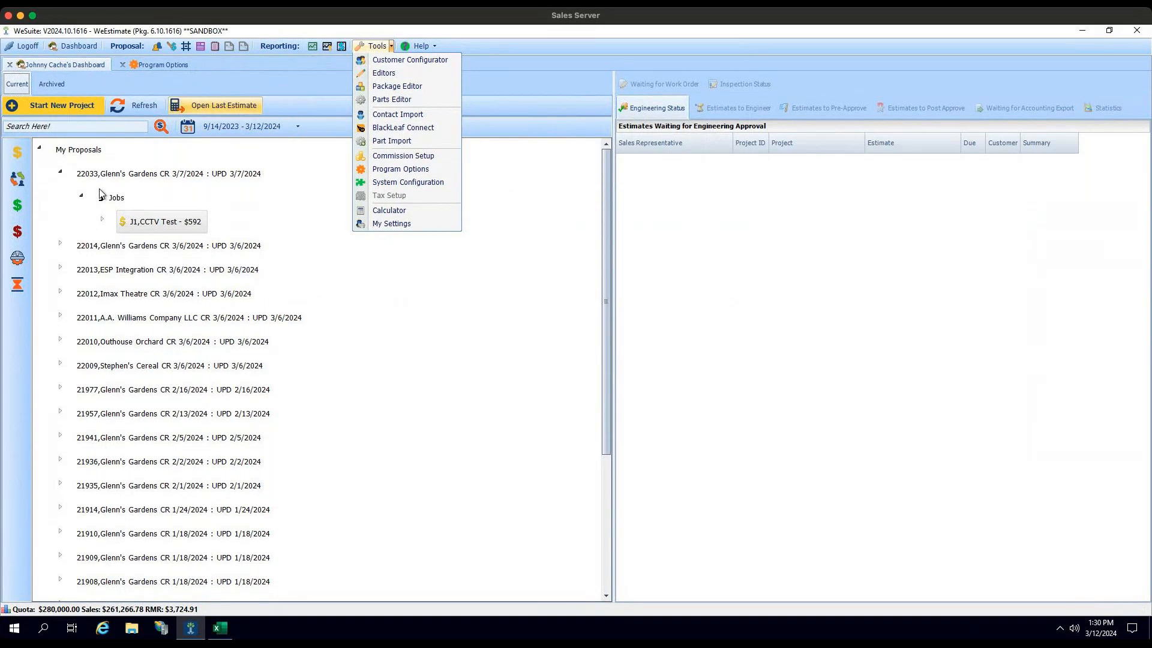
{"action": "double_click", "coordinate": [166, 222]}
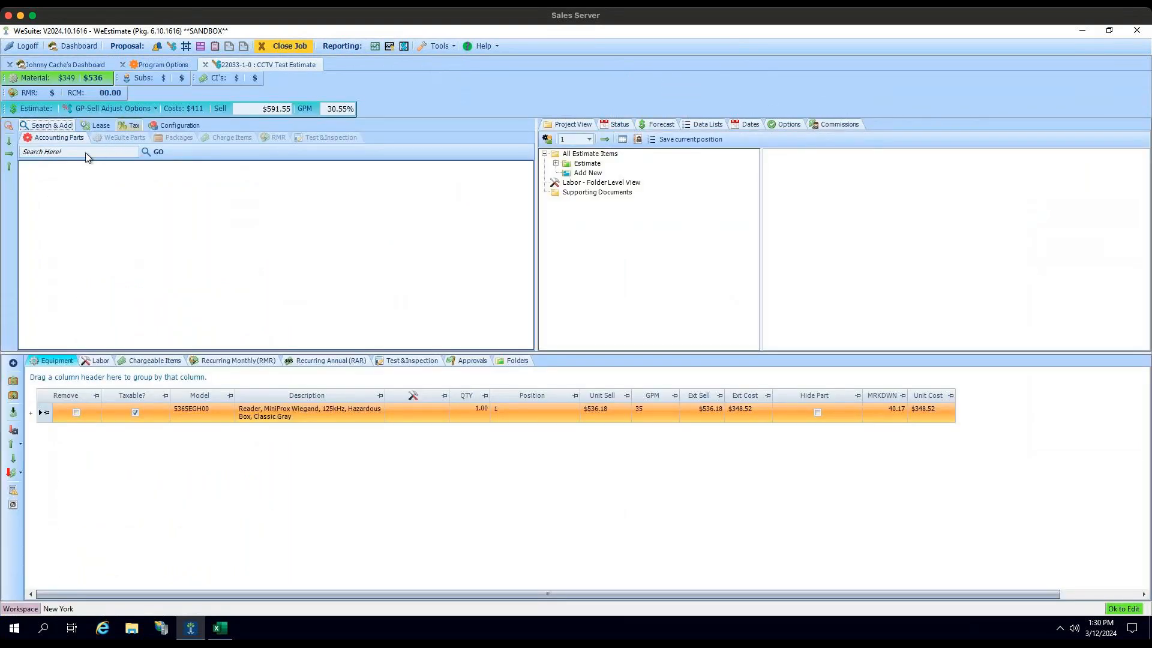
Step: Search the estimate's WeSuite parts for "camera"
{"action": "left_click", "coordinate": [122, 140]}
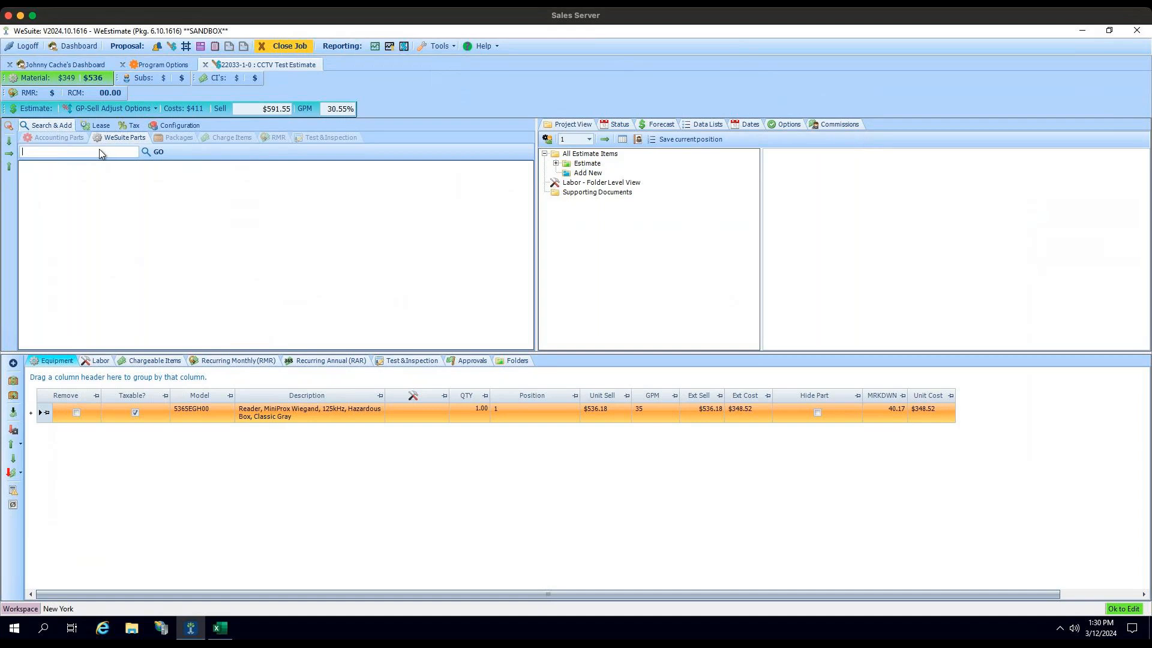
{"action": "left_click", "coordinate": [100, 150]}
{"action": "type", "text": "camera"}
{"action": "key", "text": "Return"}
Step: List the camera parts under 2N Telekomunikace and 2GIG, and select the 2GIG-CAM-250P mini dome camera
{"action": "left_click", "coordinate": [24, 175]}
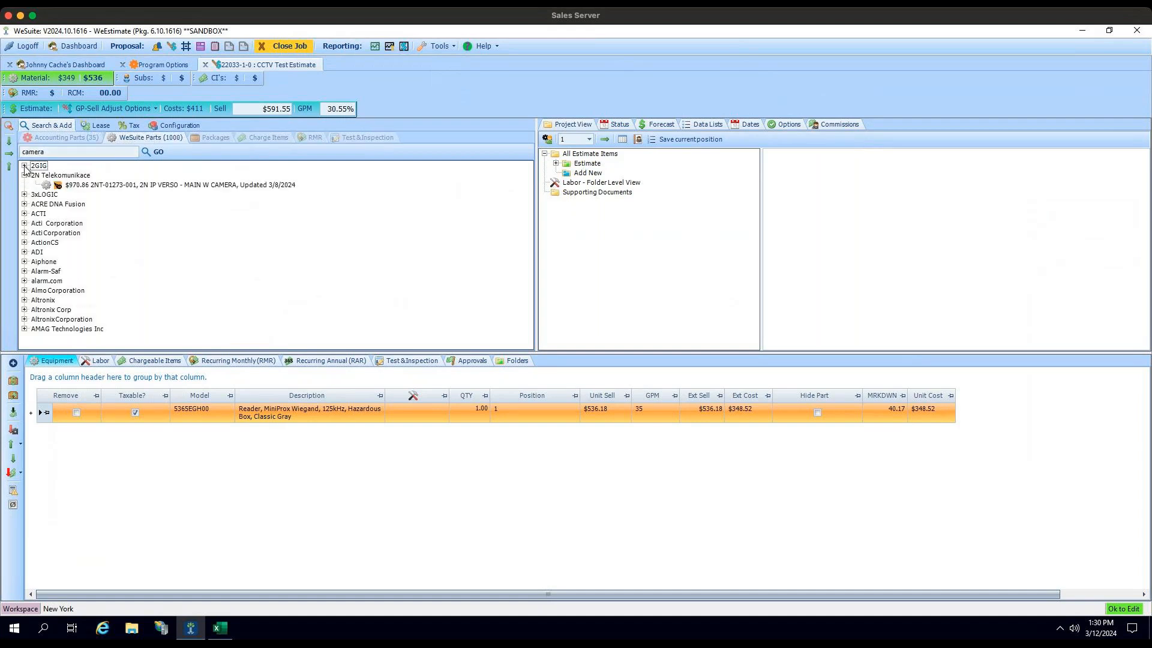
{"action": "left_click", "coordinate": [24, 166]}
{"action": "left_click", "coordinate": [68, 179]}
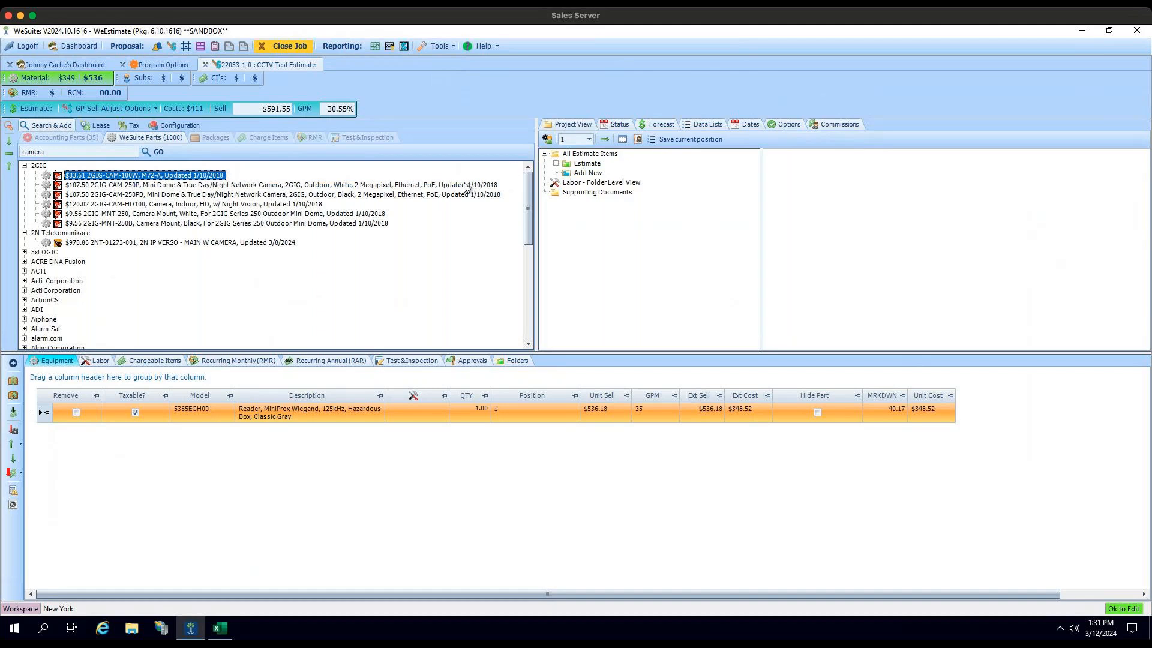
{"action": "left_click", "coordinate": [464, 187]}
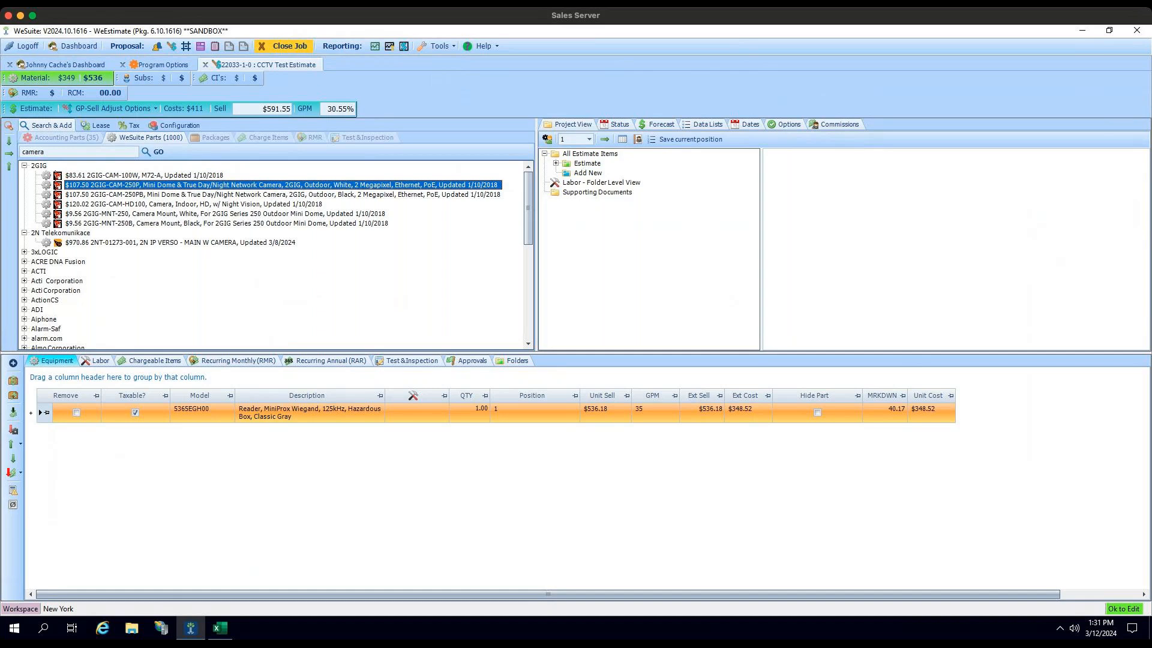
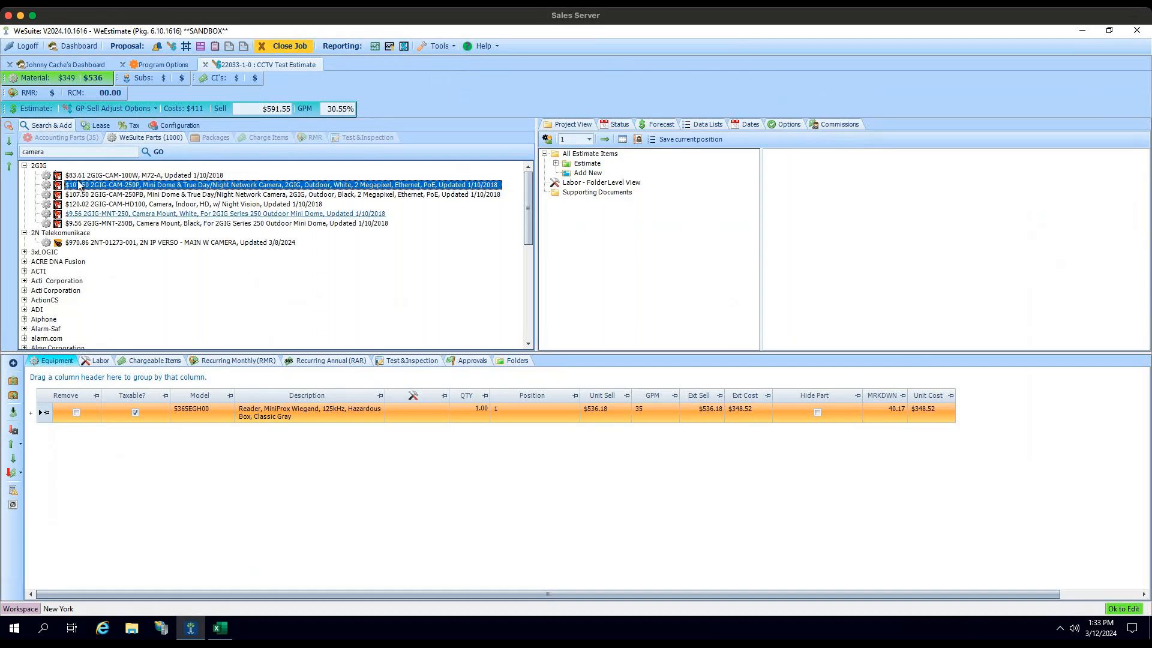
Step: Add the 2GIG-CAM-250P mini dome camera to the Estimate folder
{"action": "left_click_drag", "start_coordinate": [81, 186], "coordinate": [592, 168]}
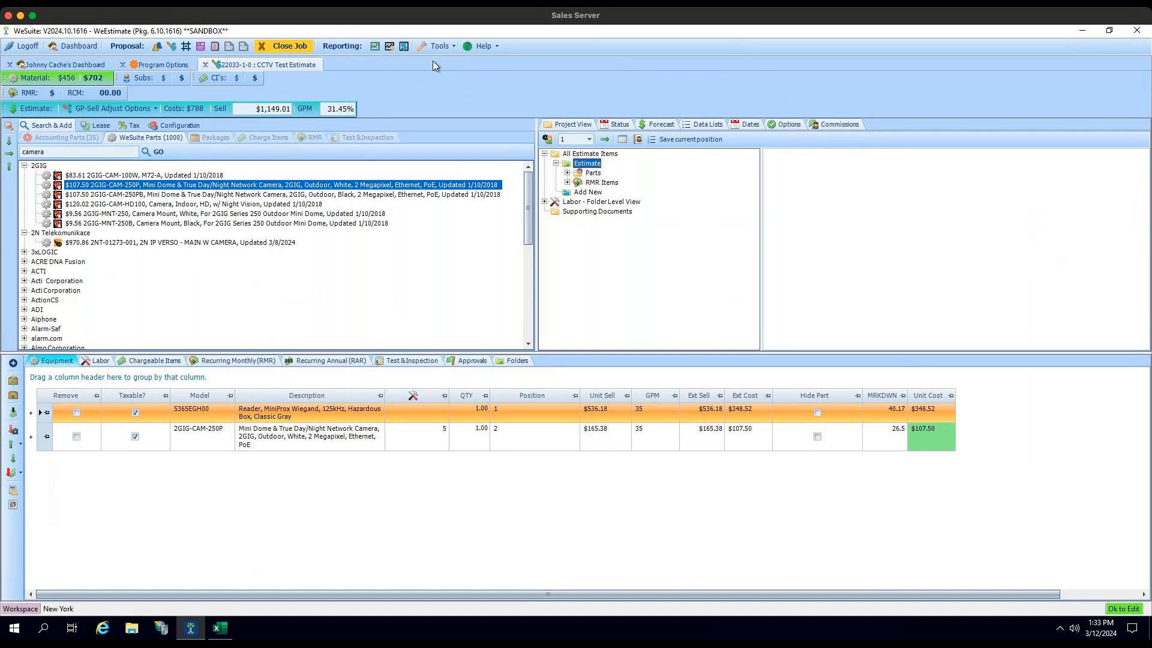
Step: Load the Open Market pricing in BlackLeaf Connect
{"action": "left_click", "coordinate": [448, 48]}
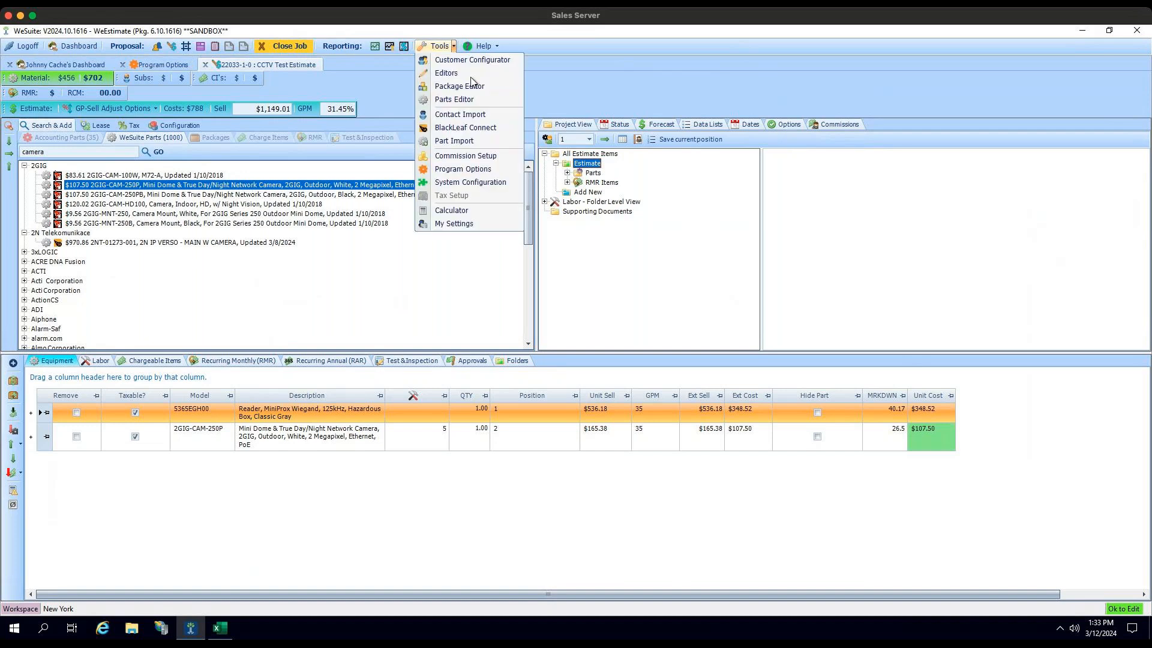
{"action": "left_click", "coordinate": [480, 124]}
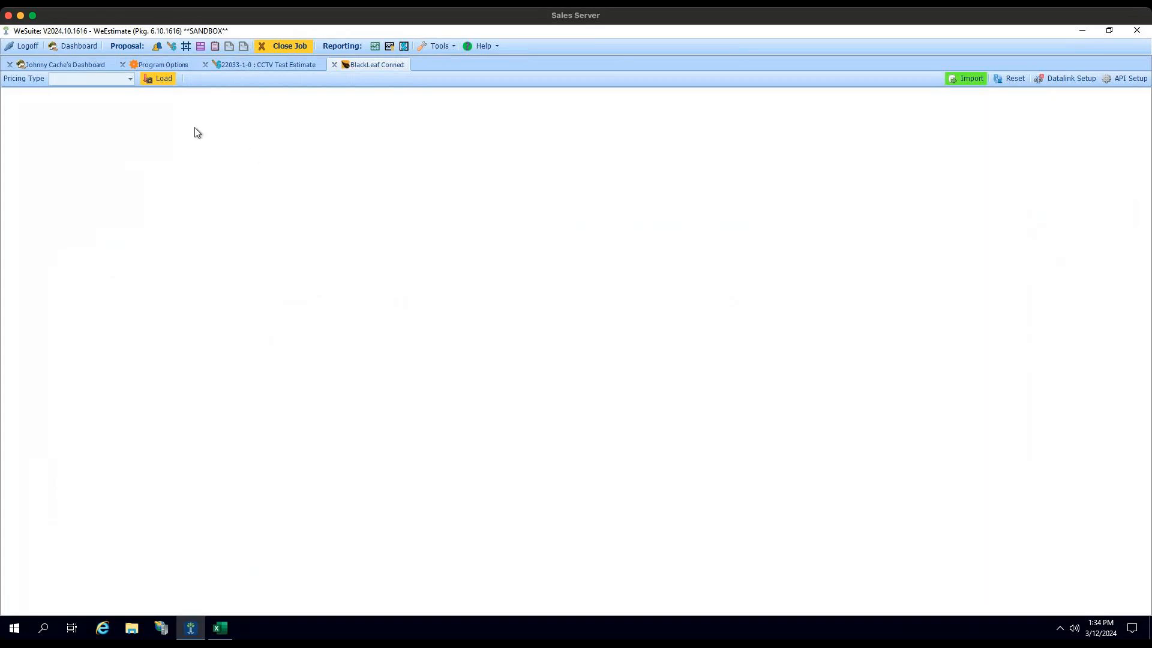
{"action": "left_click", "coordinate": [128, 78]}
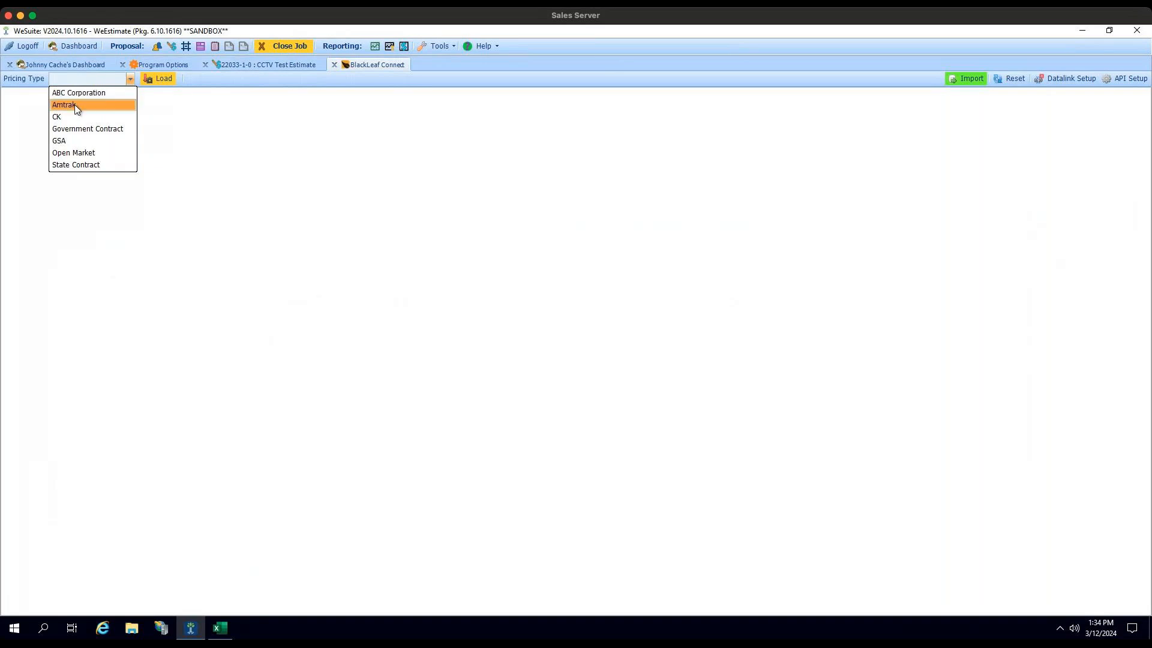
{"action": "left_click", "coordinate": [81, 154]}
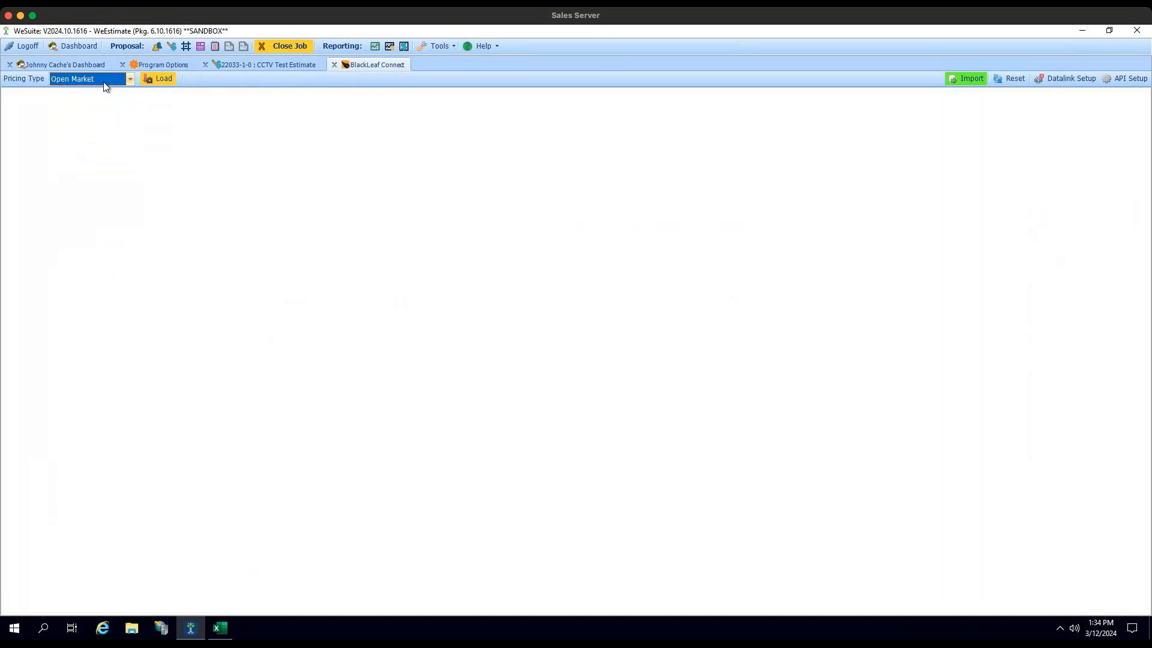
{"action": "left_click", "coordinate": [159, 79]}
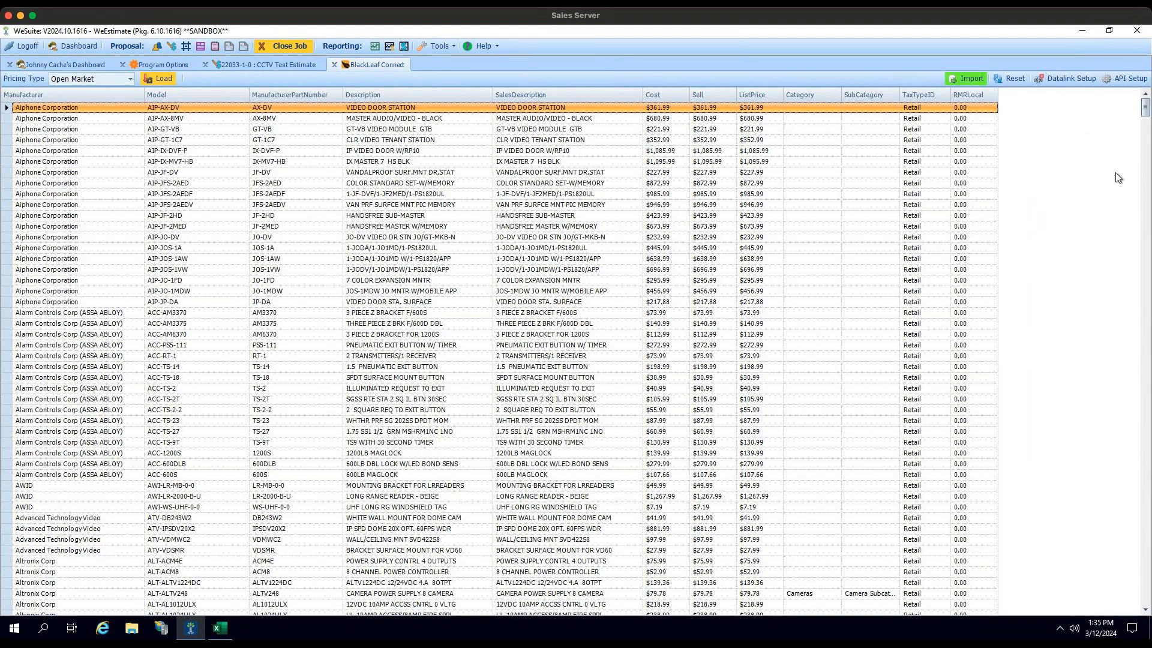
Step: Review the BlackLeaf Connect API setup fields and close them without saving
{"action": "left_click", "coordinate": [1123, 78]}
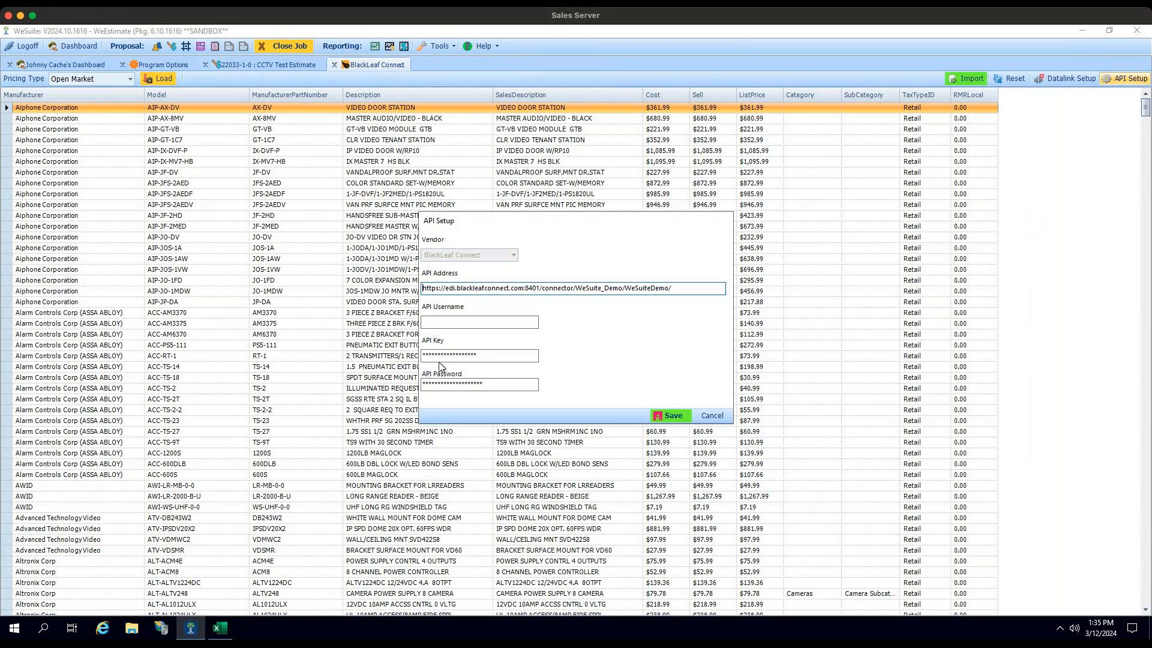
{"action": "left_click", "coordinate": [714, 415]}
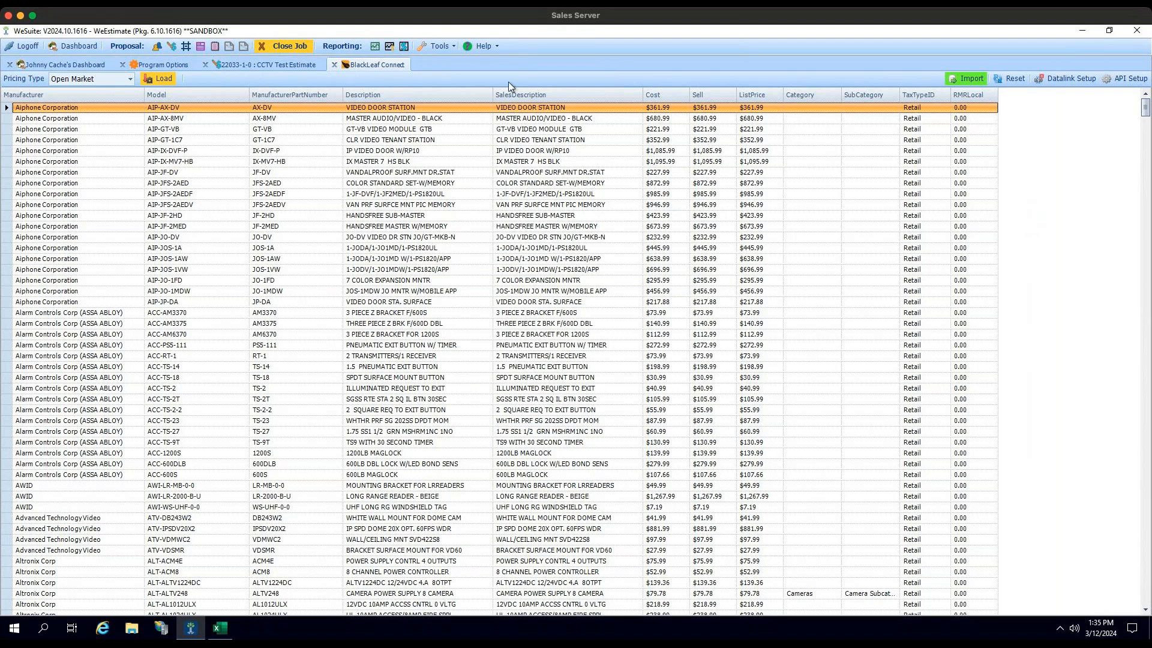
{"action": "left_click", "coordinate": [445, 47]}
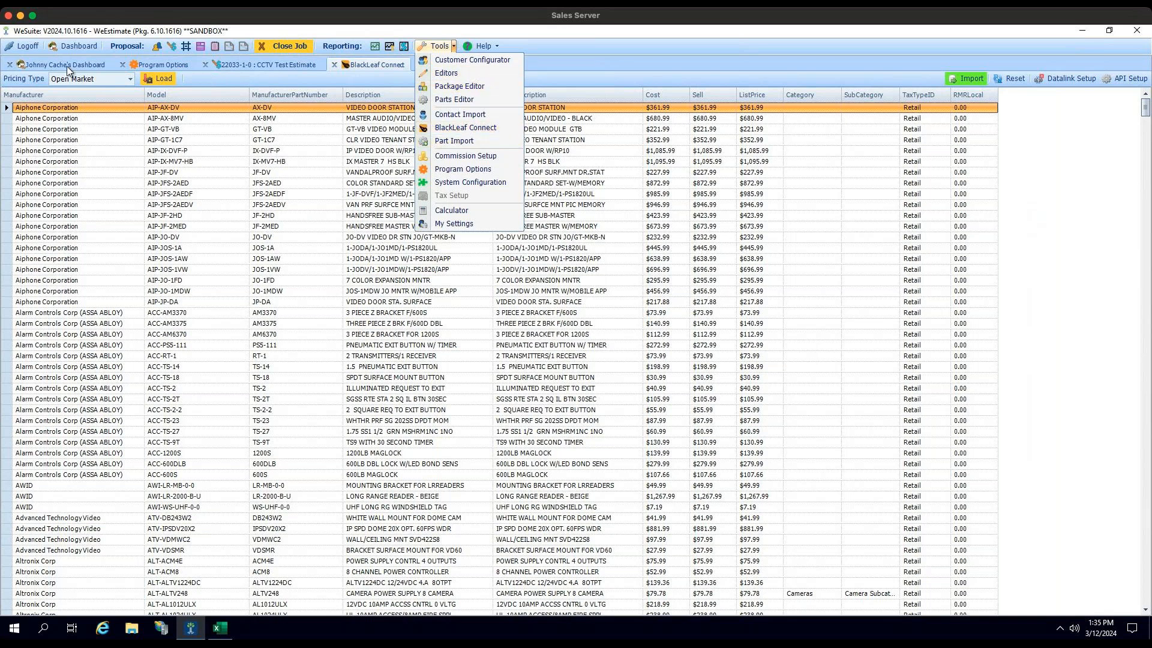
Step: Return to the CCTV Test Estimate and try to add the 2NT-01273-001 2N IP Verso camera part to it
{"action": "left_click", "coordinate": [248, 63]}
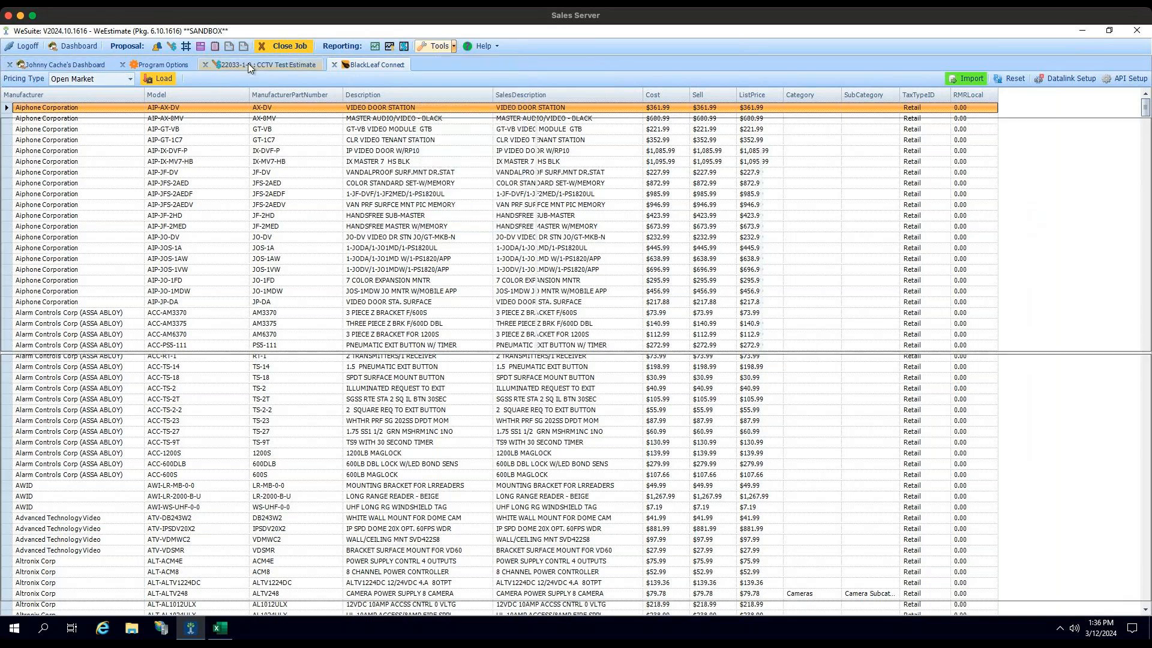
{"action": "left_click", "coordinate": [143, 243]}
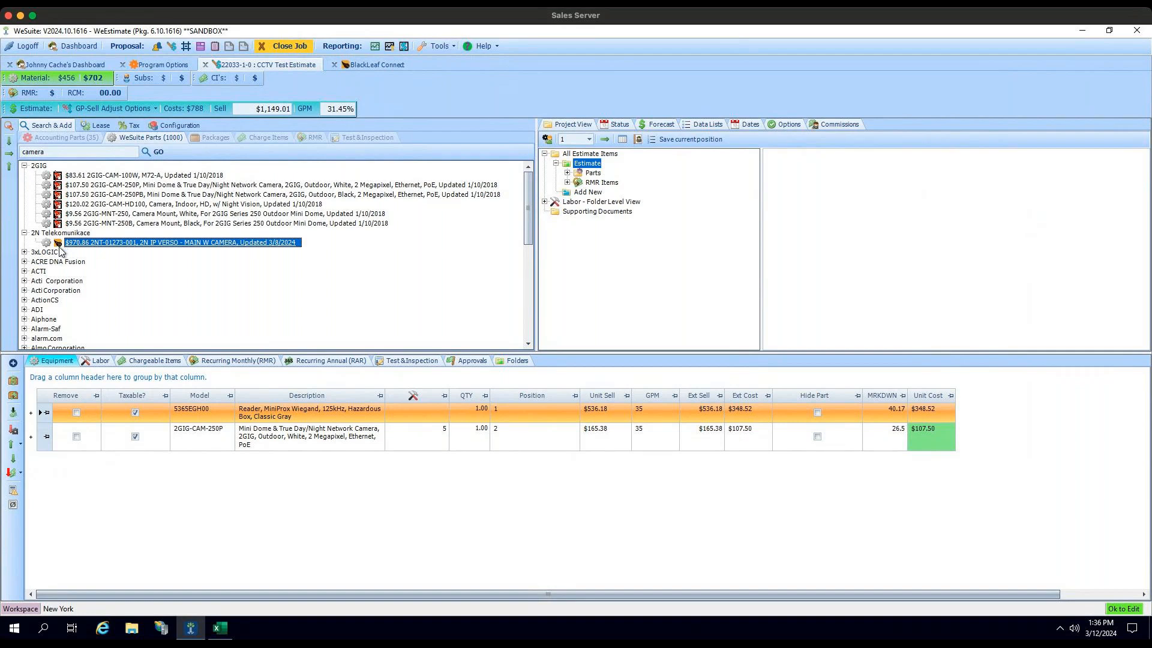
{"action": "left_click_drag", "start_coordinate": [85, 249], "coordinate": [592, 168]}
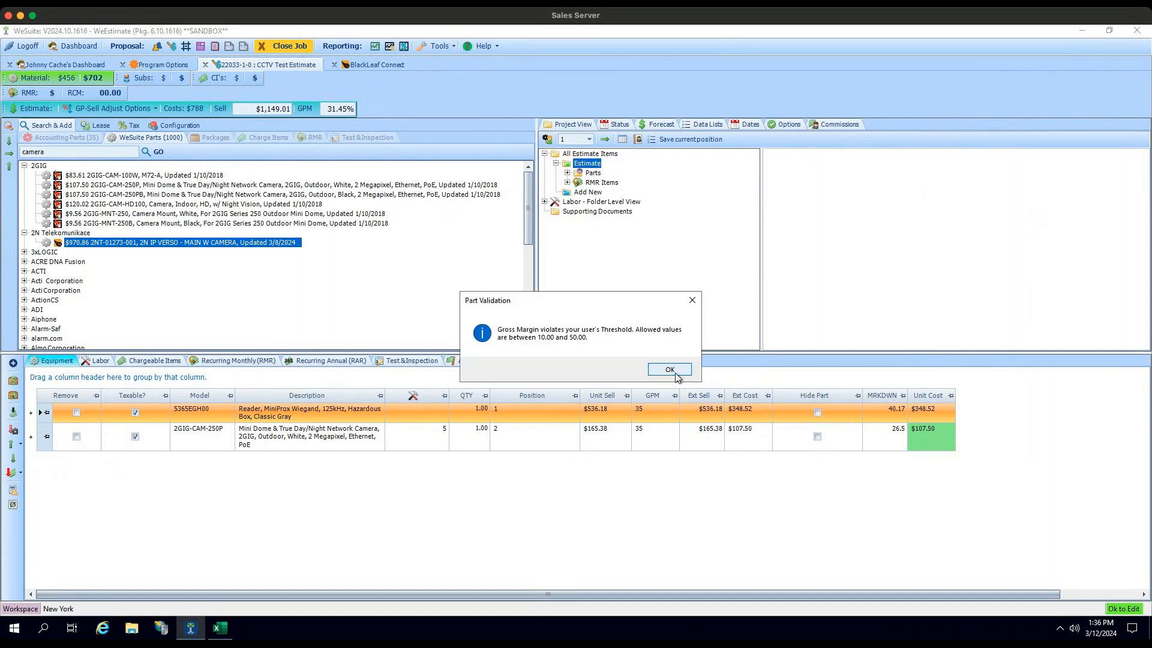
{"action": "left_click", "coordinate": [673, 370]}
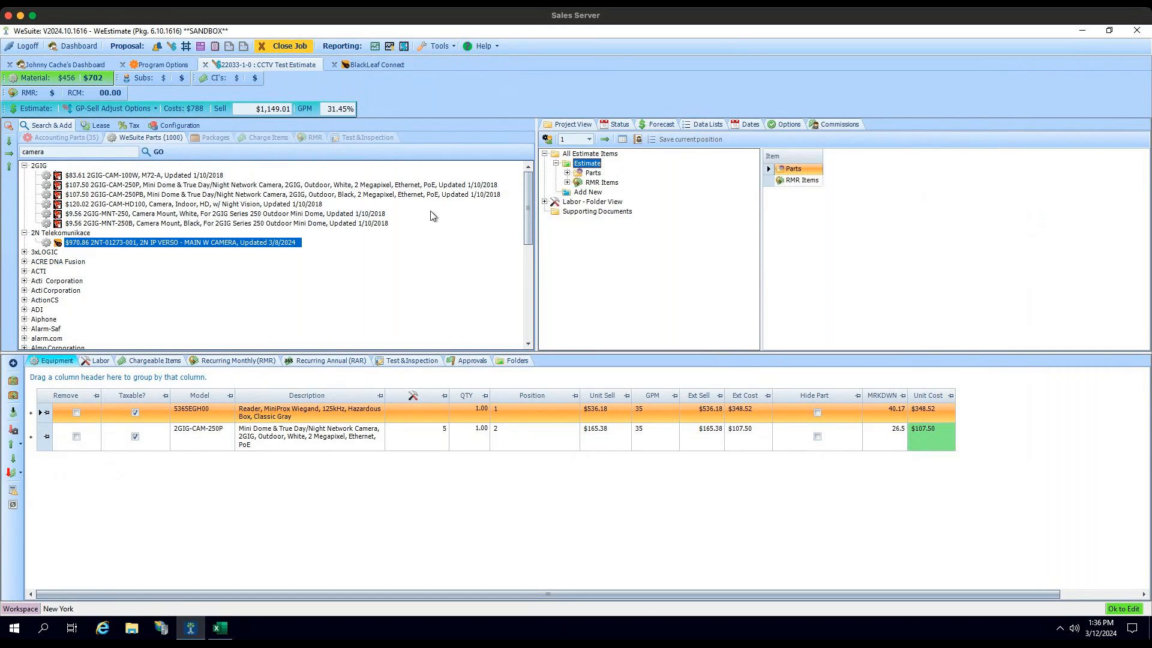
{"action": "left_click_drag", "start_coordinate": [207, 243], "coordinate": [591, 175]}
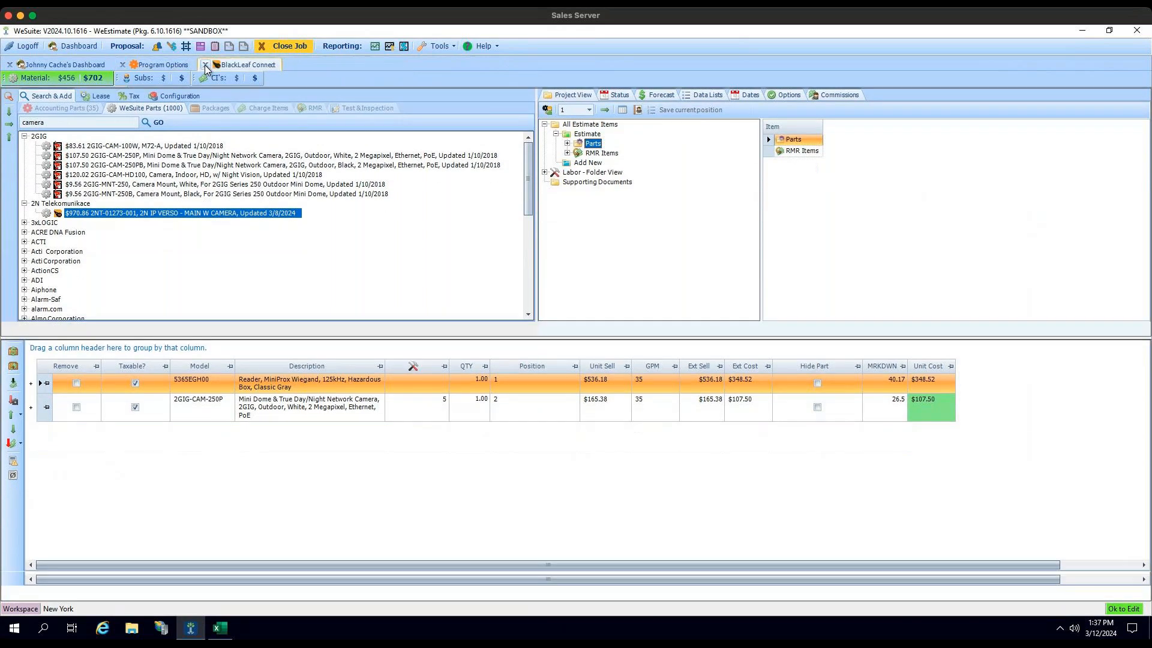
Step: Close the estimate and examine the ADI automatic price assignment and lower price options under Catalog Pricing Interface in Program Options
{"action": "left_click", "coordinate": [204, 65]}
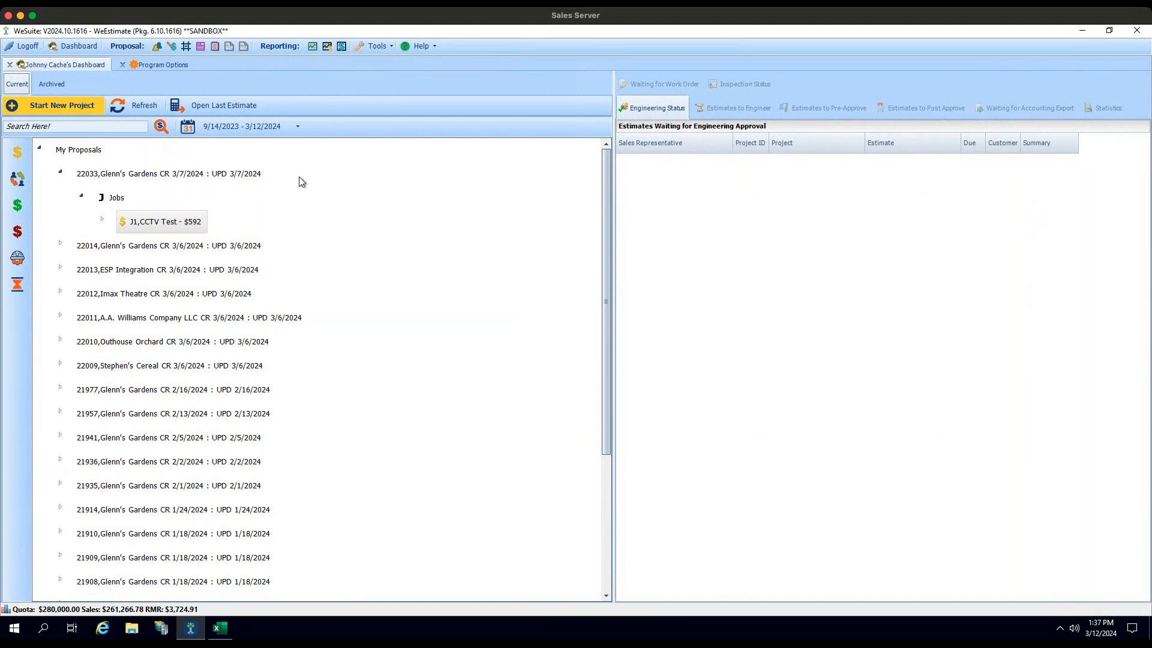
{"action": "left_click", "coordinate": [352, 53]}
{"action": "left_click", "coordinate": [170, 63]}
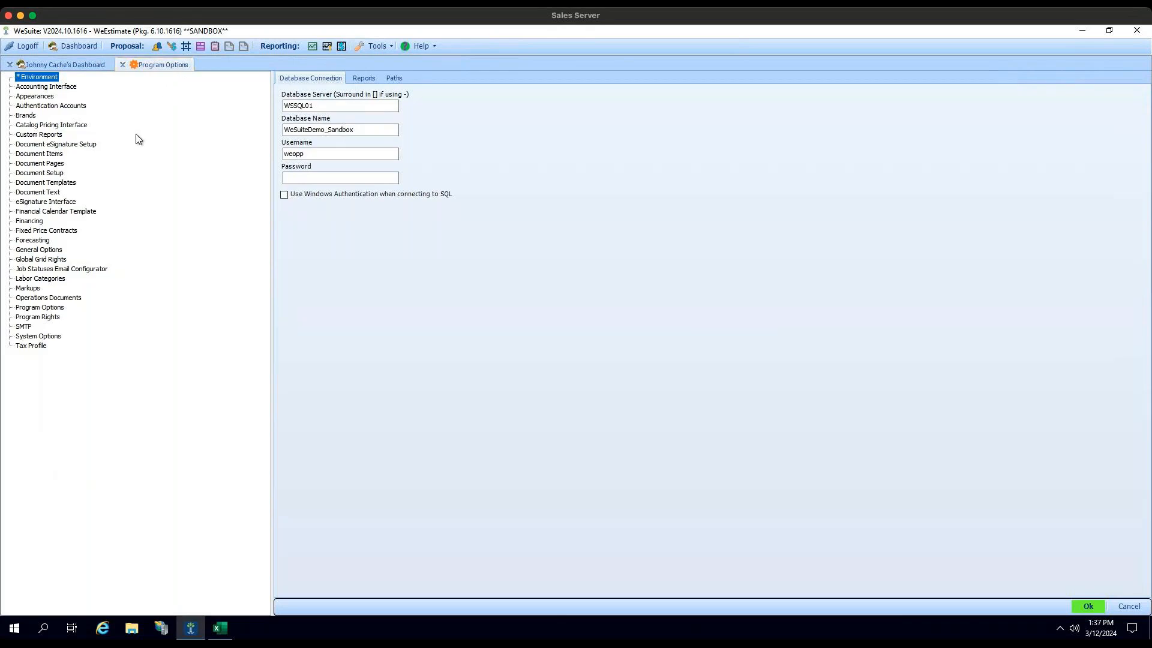
{"action": "left_click", "coordinate": [62, 127]}
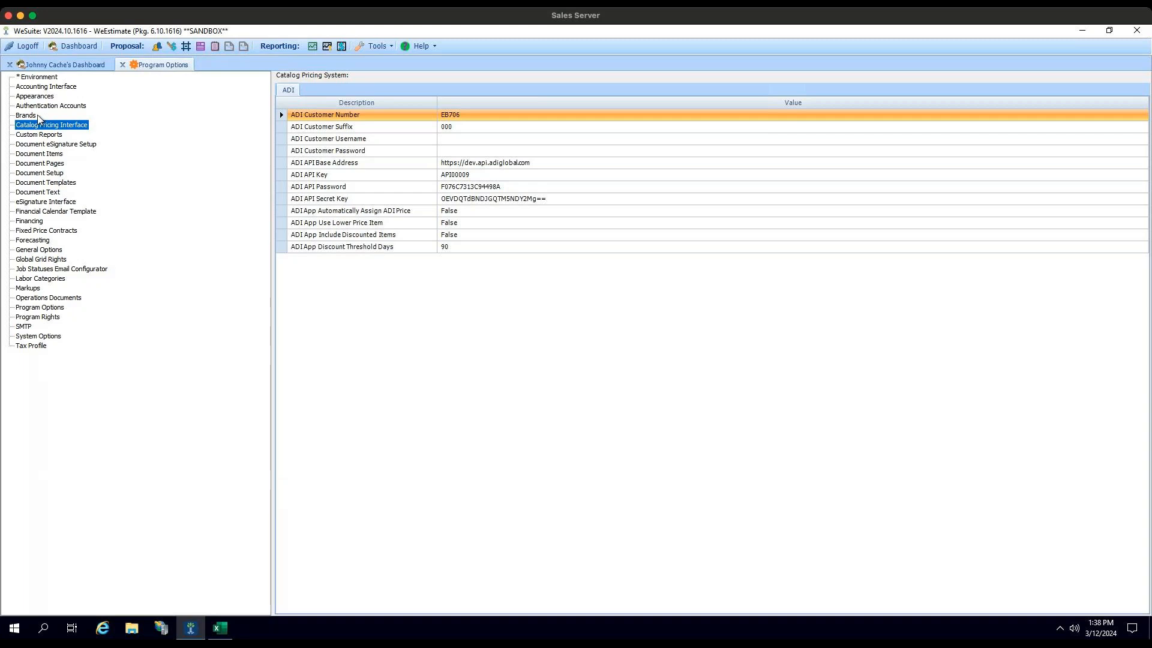
{"action": "left_click", "coordinate": [478, 211]}
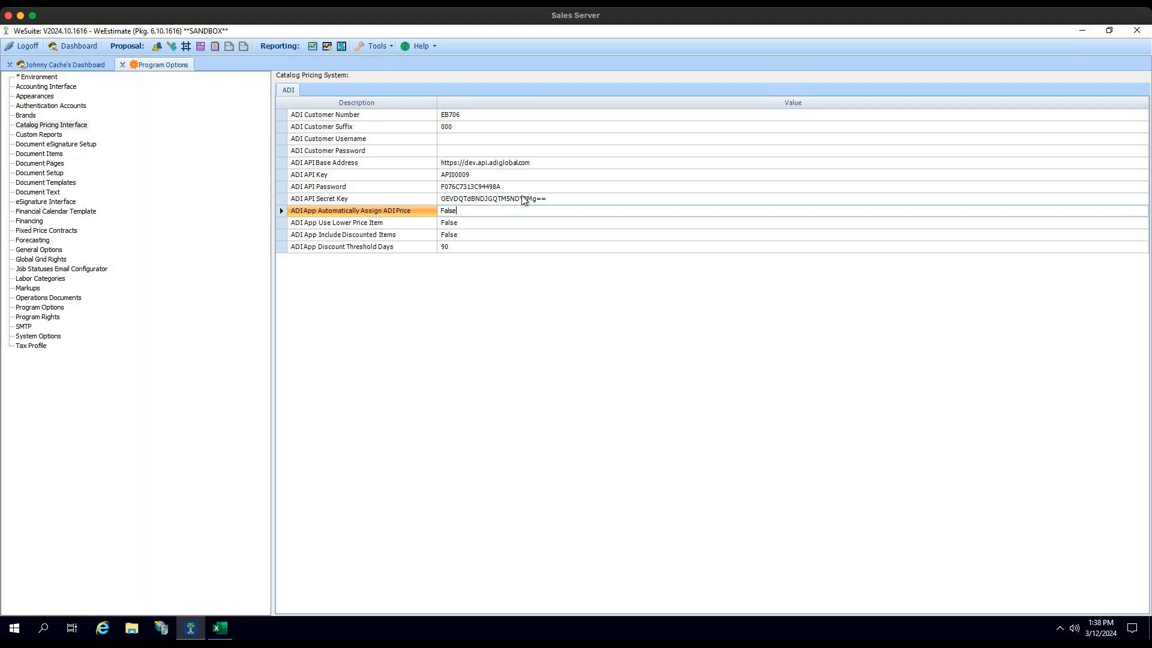
{"action": "left_click", "coordinate": [466, 223]}
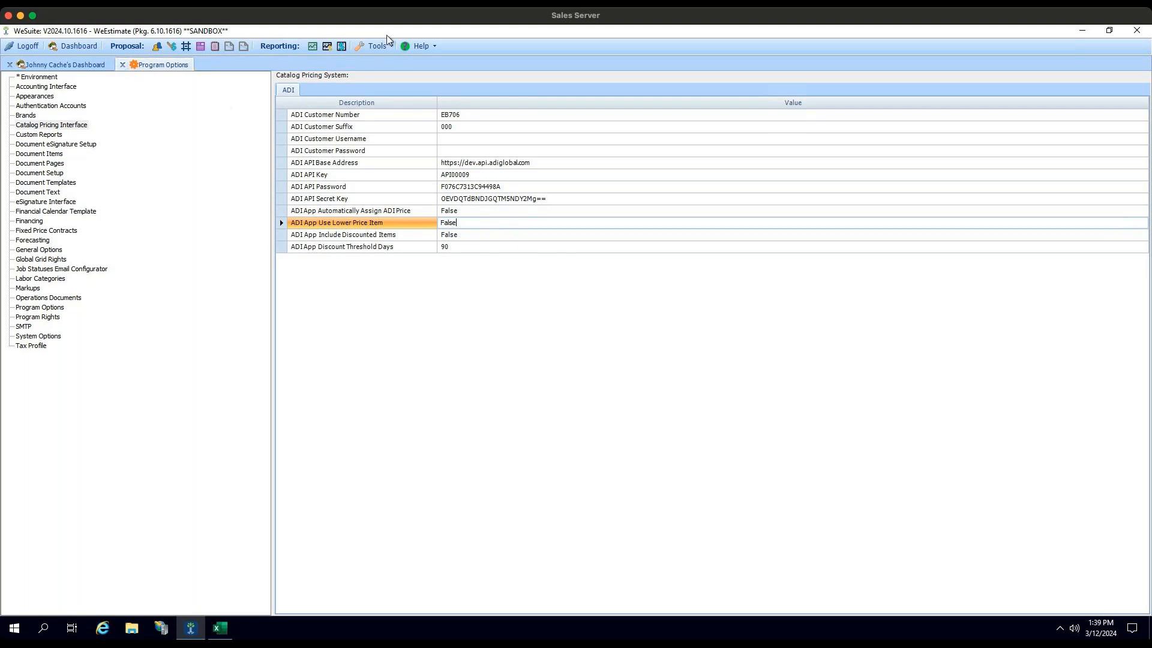
Step: Search the System Configuration users by last name and select the matching White Plains user
{"action": "left_click", "coordinate": [370, 48]}
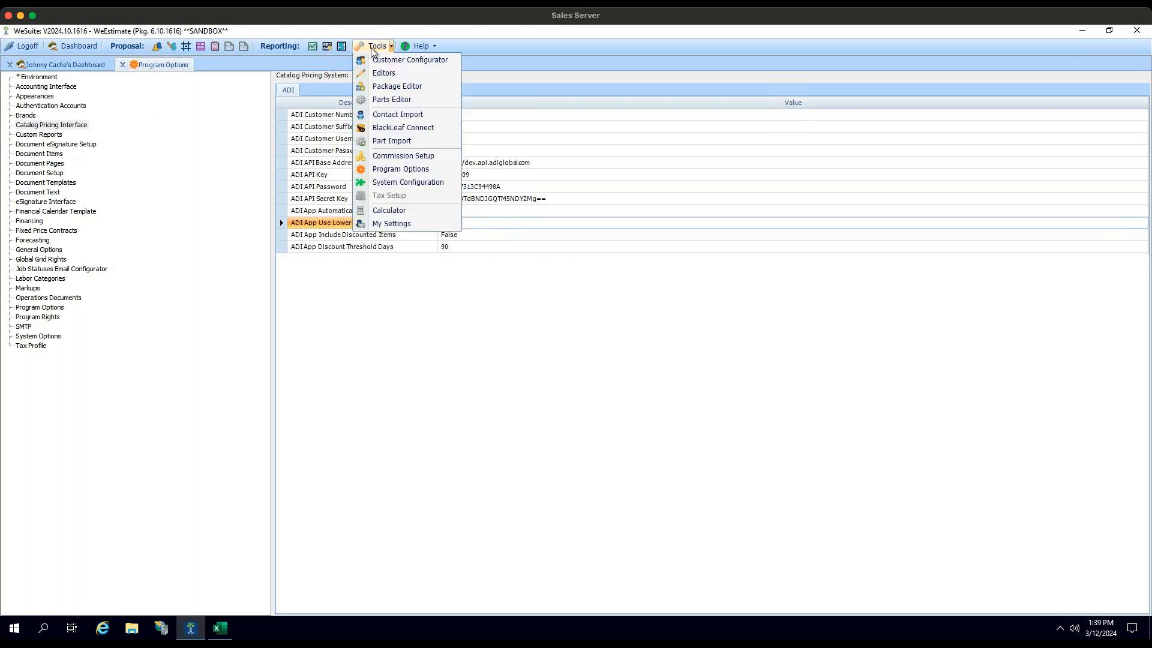
{"action": "left_click", "coordinate": [411, 181]}
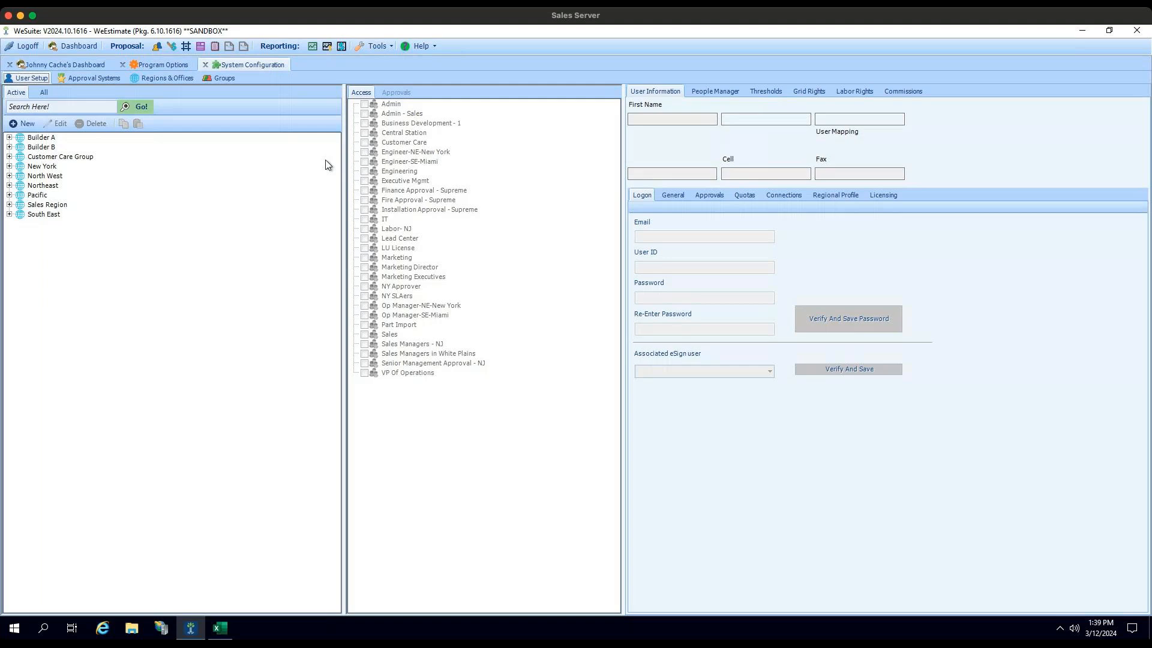
{"action": "type", "text": "cache"}
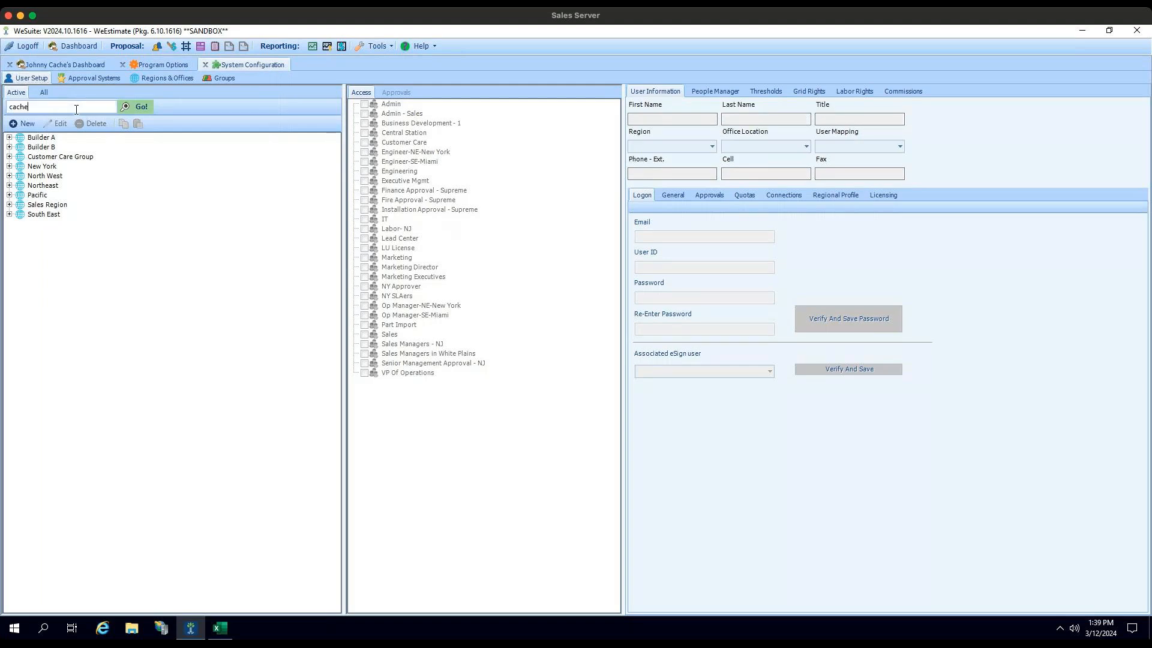
{"action": "key", "text": "Return"}
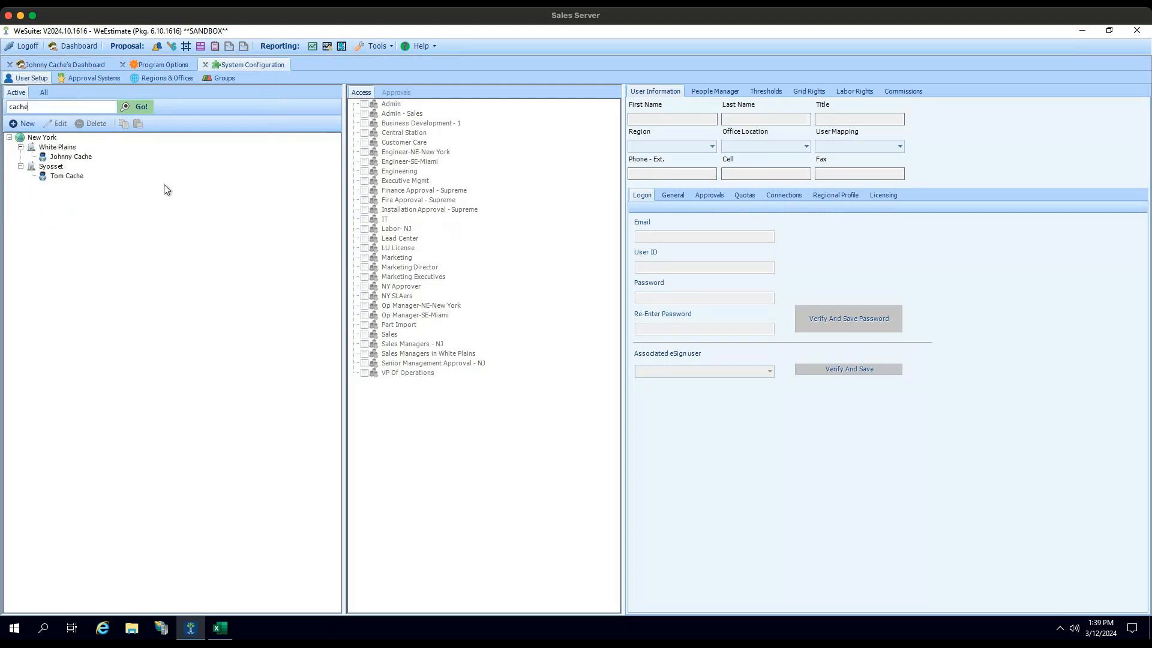
{"action": "left_click", "coordinate": [84, 161]}
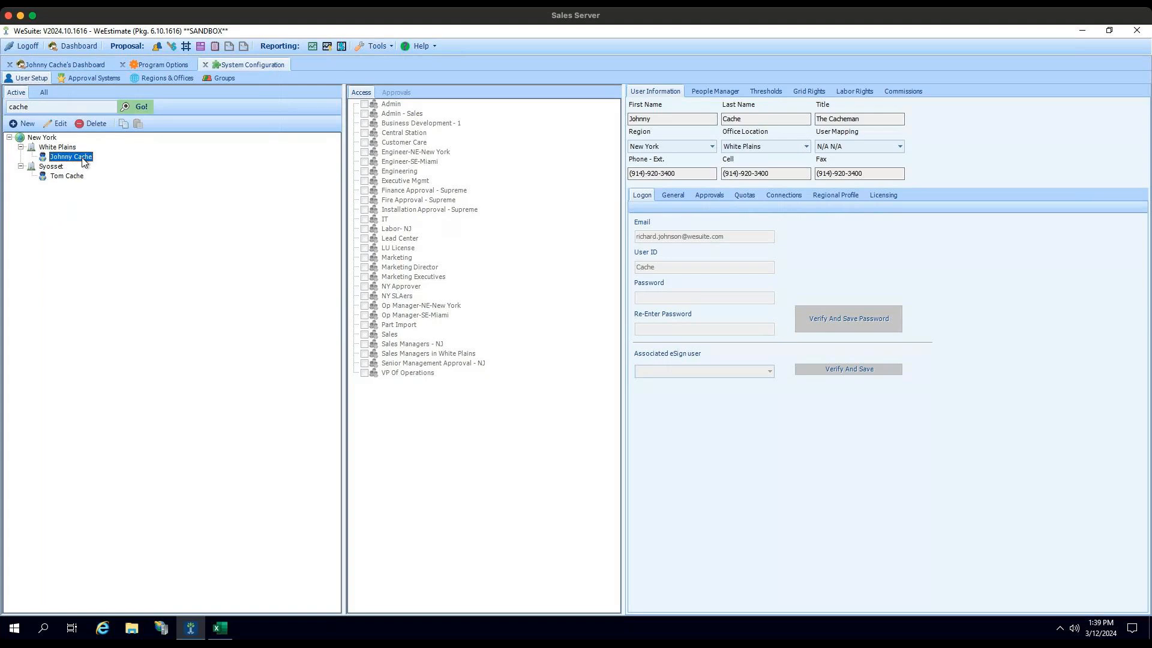
Step: Open the selected user for editing, check the ADI Pricing Catalog licensing, save the record and close System Configuration
{"action": "left_click", "coordinate": [59, 125]}
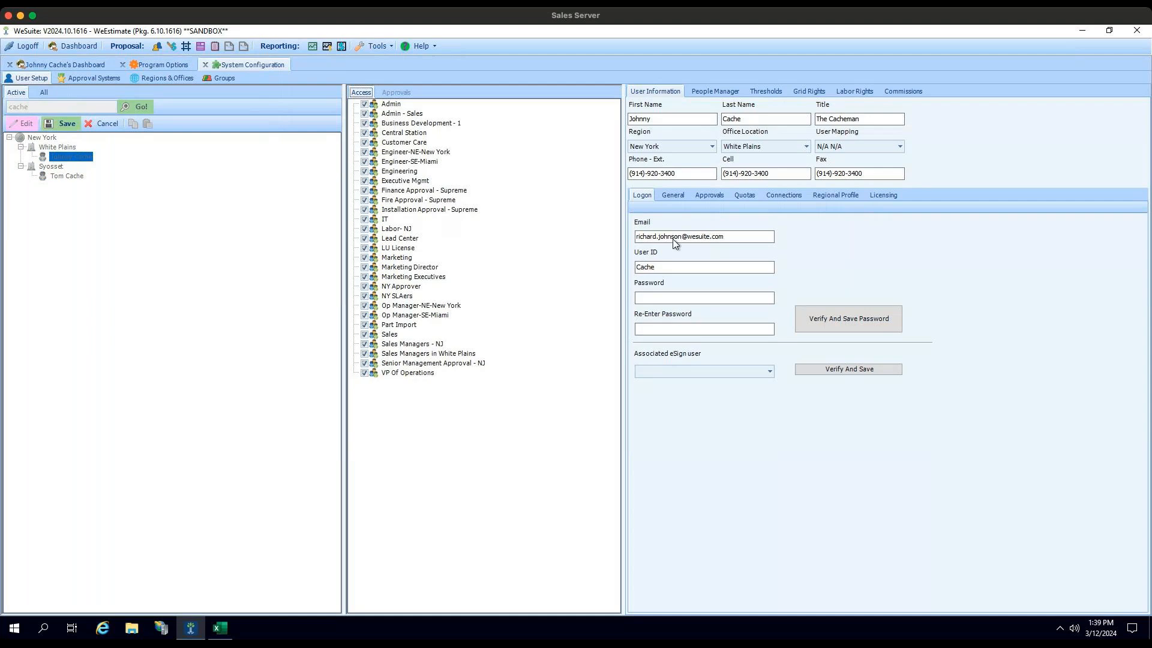
{"action": "left_click", "coordinate": [887, 195]}
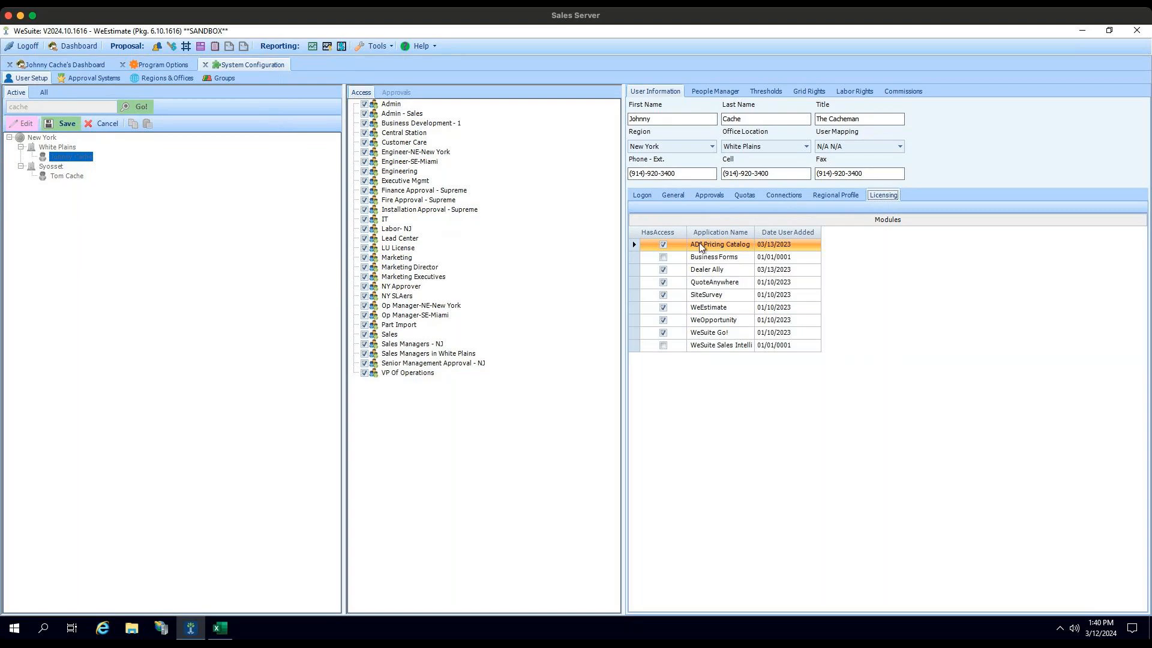
{"action": "left_click", "coordinate": [66, 131]}
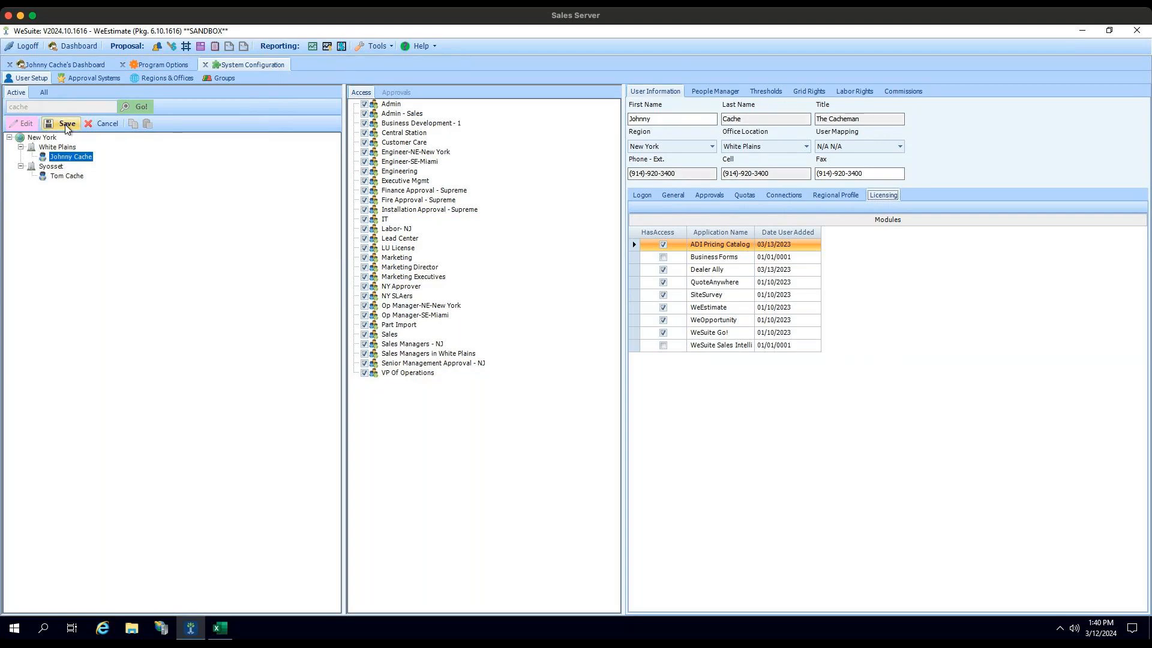
{"action": "left_click", "coordinate": [206, 64]}
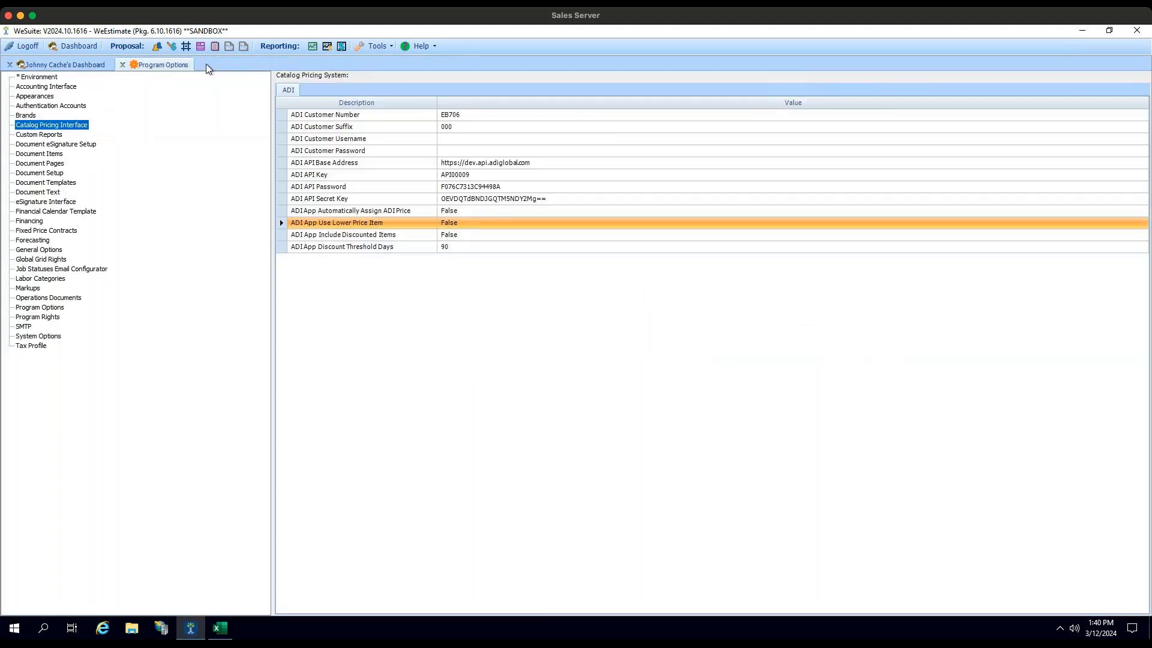
Step: Reopen the CCTV Test job from the dashboard and search its WeSuite parts for "1326lgsmv"
{"action": "left_click", "coordinate": [70, 63]}
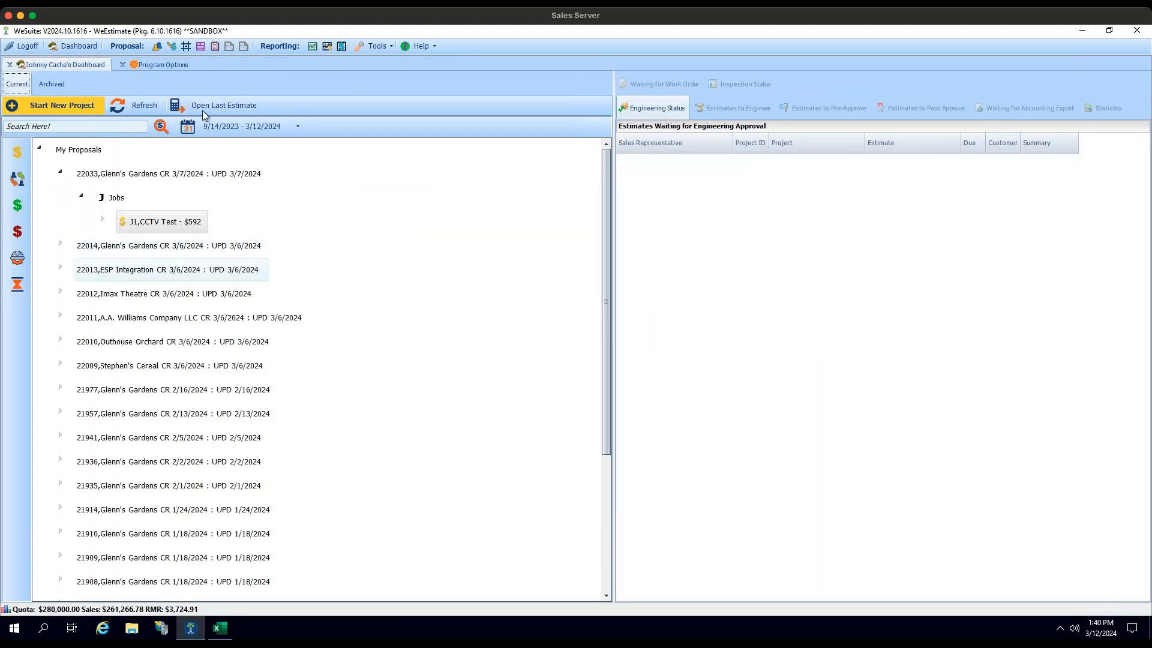
{"action": "double_click", "coordinate": [157, 222]}
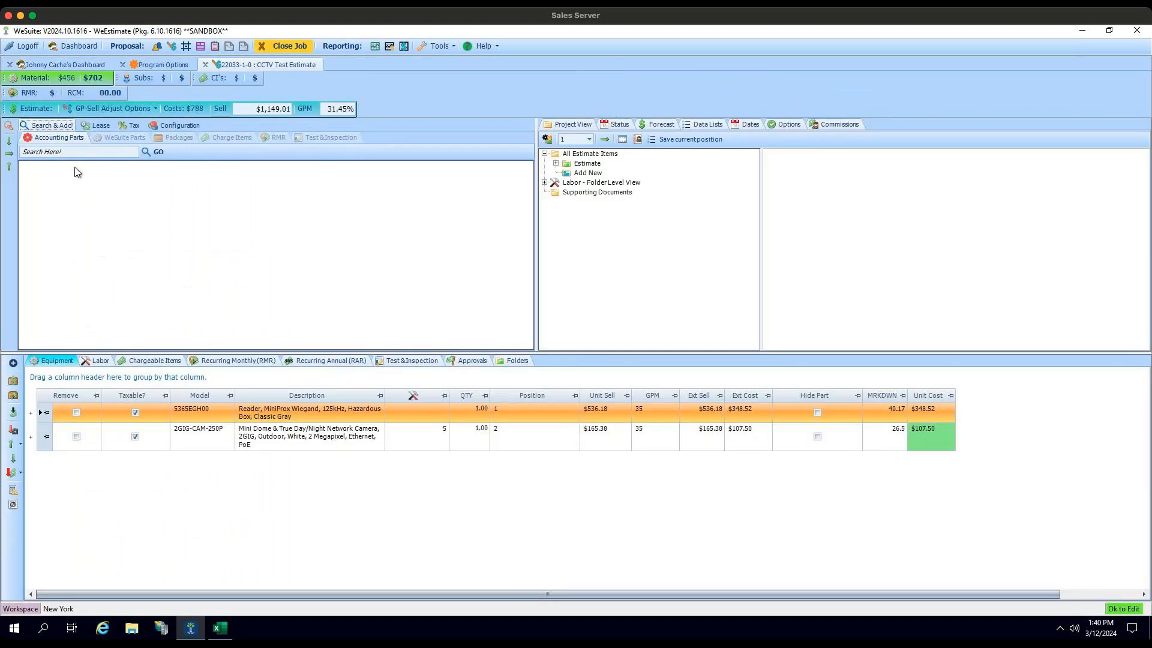
{"action": "left_click", "coordinate": [49, 152]}
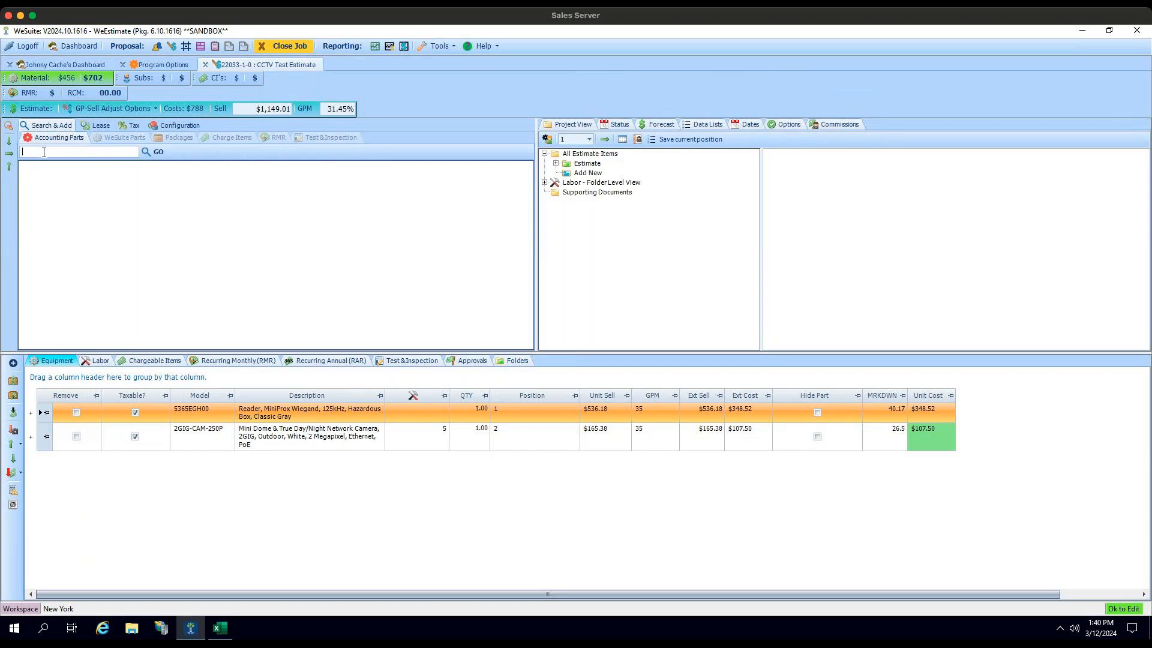
{"action": "type", "text": "1326lgsmw"}
{"action": "key", "text": "BackSpace"}
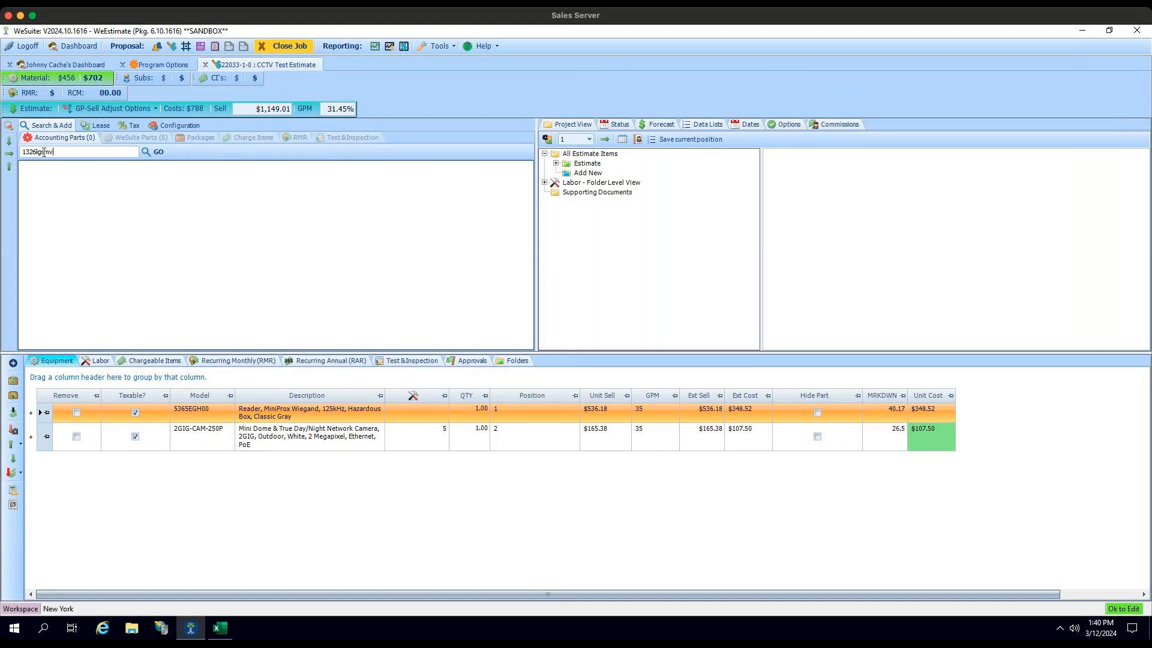
{"action": "left_click", "coordinate": [121, 139]}
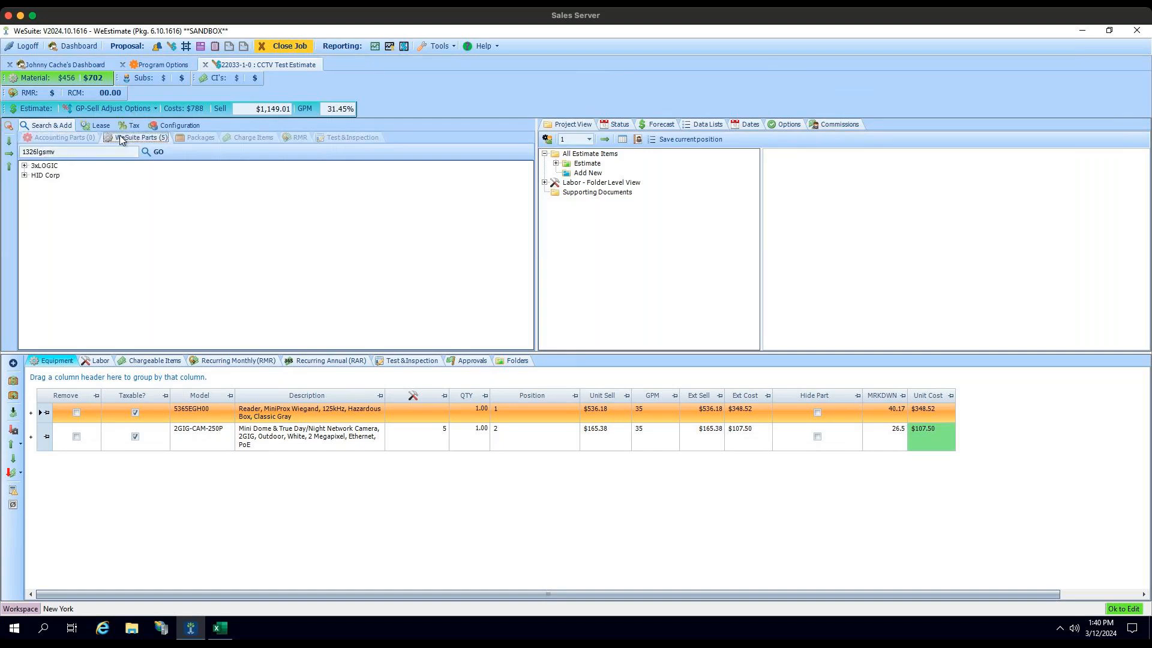
Step: List the matching 3xLOGIC and HID Corp parts and try to add the HID Corp 1326LGSMV ProxCard II to the estimate
{"action": "left_click", "coordinate": [24, 167]}
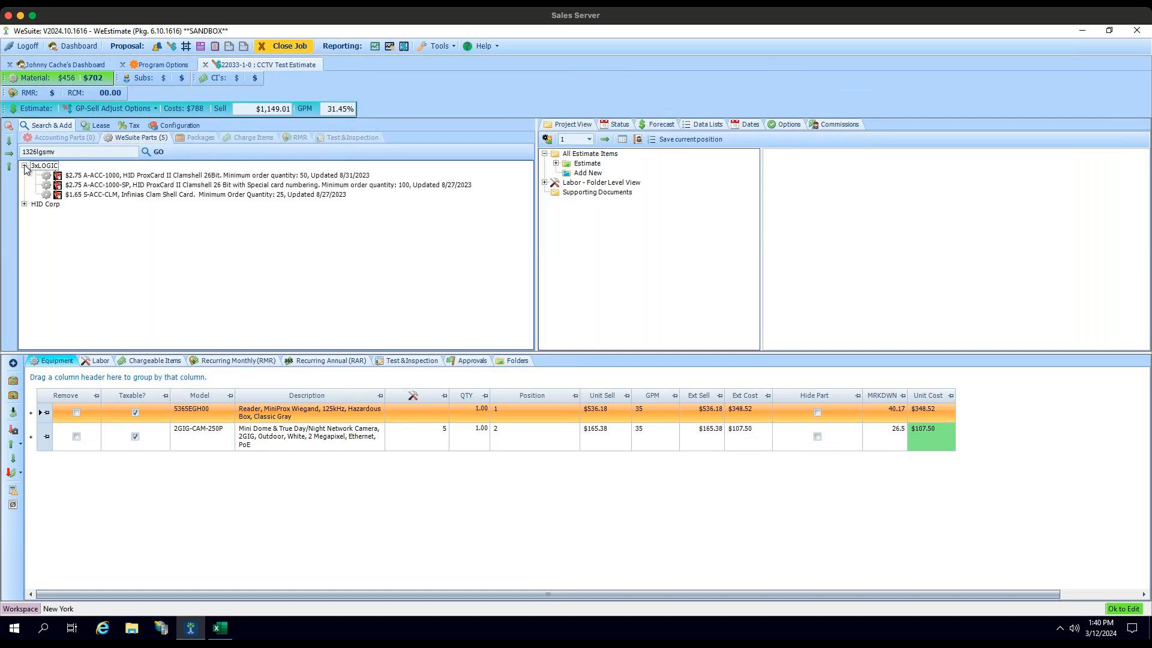
{"action": "left_click", "coordinate": [25, 204]}
{"action": "left_click_drag", "start_coordinate": [118, 214], "coordinate": [586, 164]}
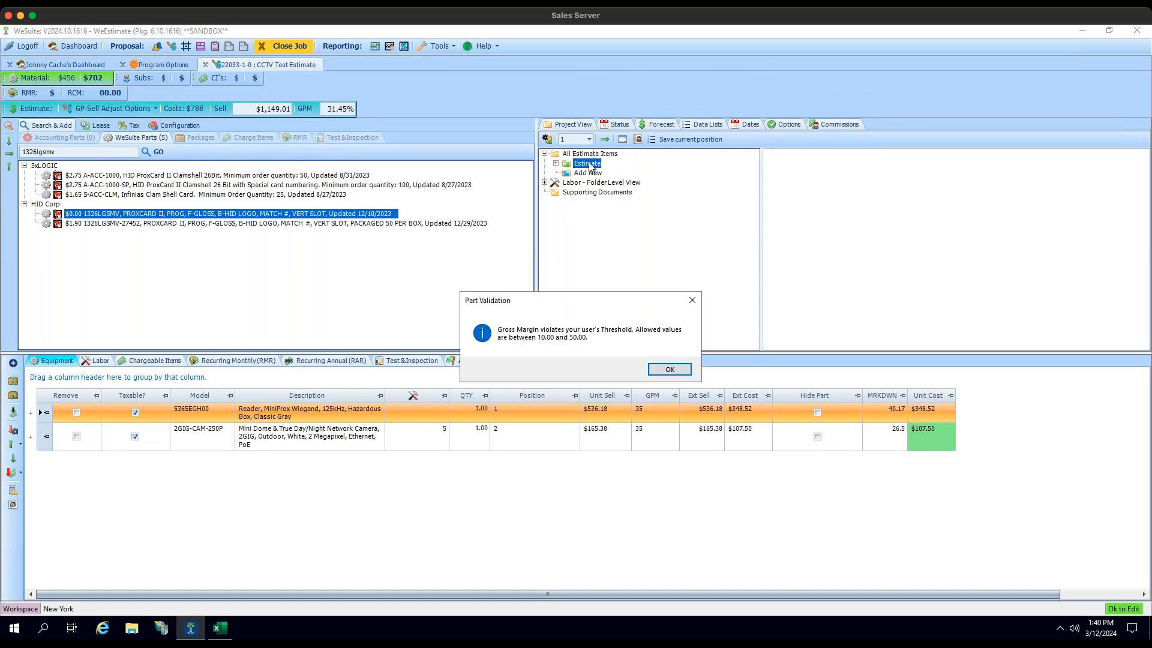
{"action": "left_click", "coordinate": [680, 372]}
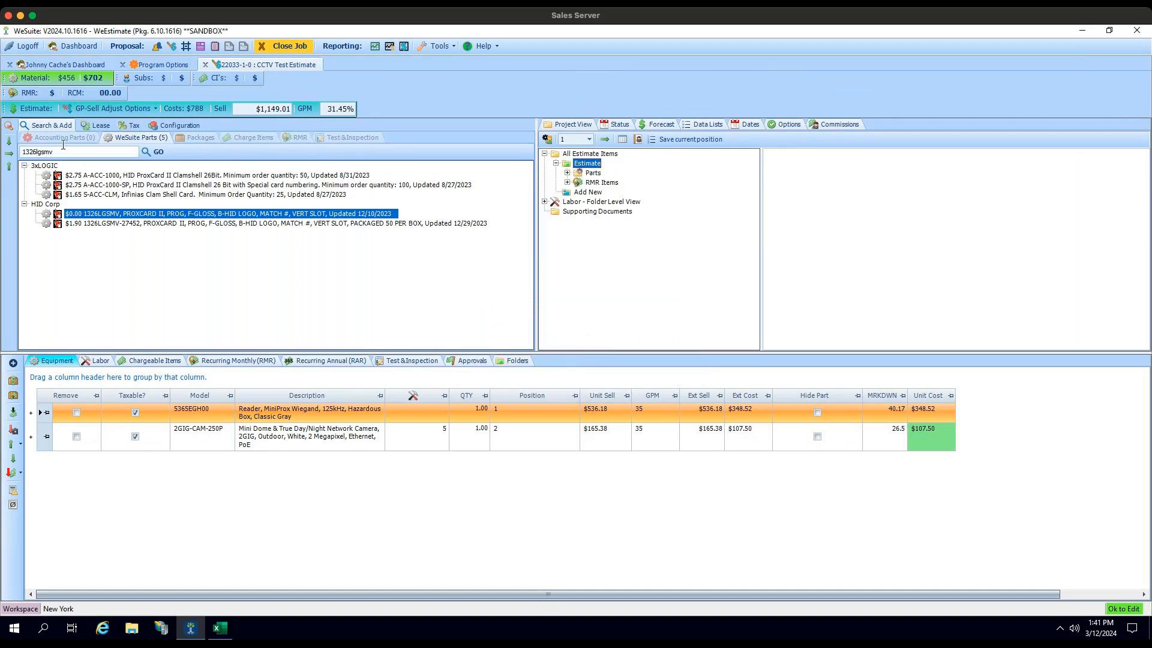
Step: Search the WeSuite parts for "5365egh00"
{"action": "left_click_drag", "start_coordinate": [64, 150], "coordinate": [2, 152]}
{"action": "key", "text": "BackSpace"}
{"action": "type", "text": "5365egh00"}
{"action": "key", "text": "Return"}
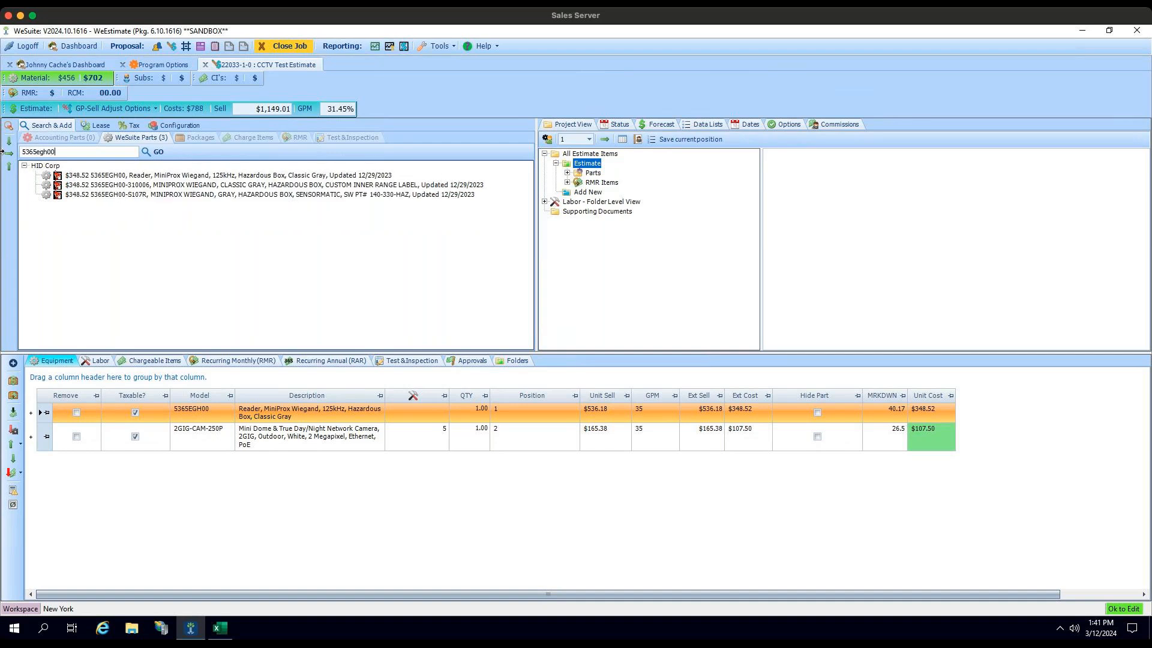
Step: Add the HID Corp 5365EGH00 MiniProx Wiegand reader to the Estimate folder
{"action": "left_click", "coordinate": [90, 175]}
{"action": "left_click_drag", "start_coordinate": [319, 178], "coordinate": [593, 173]}
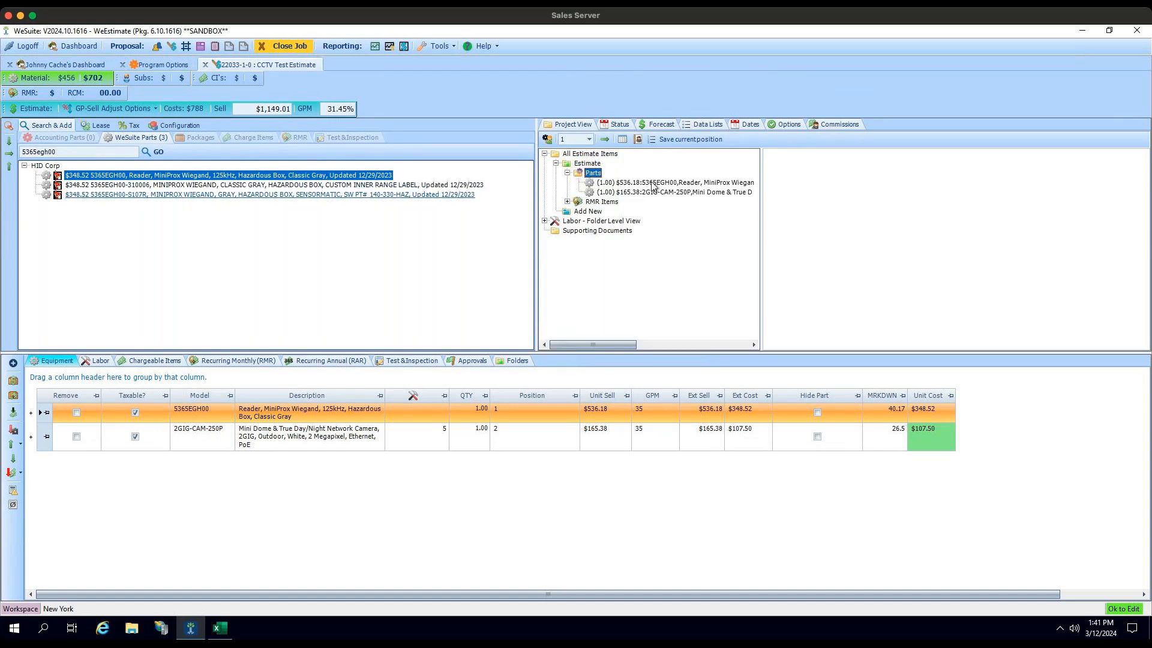
{"action": "mouse_move", "coordinate": [599, 174]}
{"action": "left_mouse_down"}
{"action": "mouse_move", "coordinate": [553, 172]}
{"action": "mouse_move", "coordinate": [589, 166]}
{"action": "left_mouse_up"}
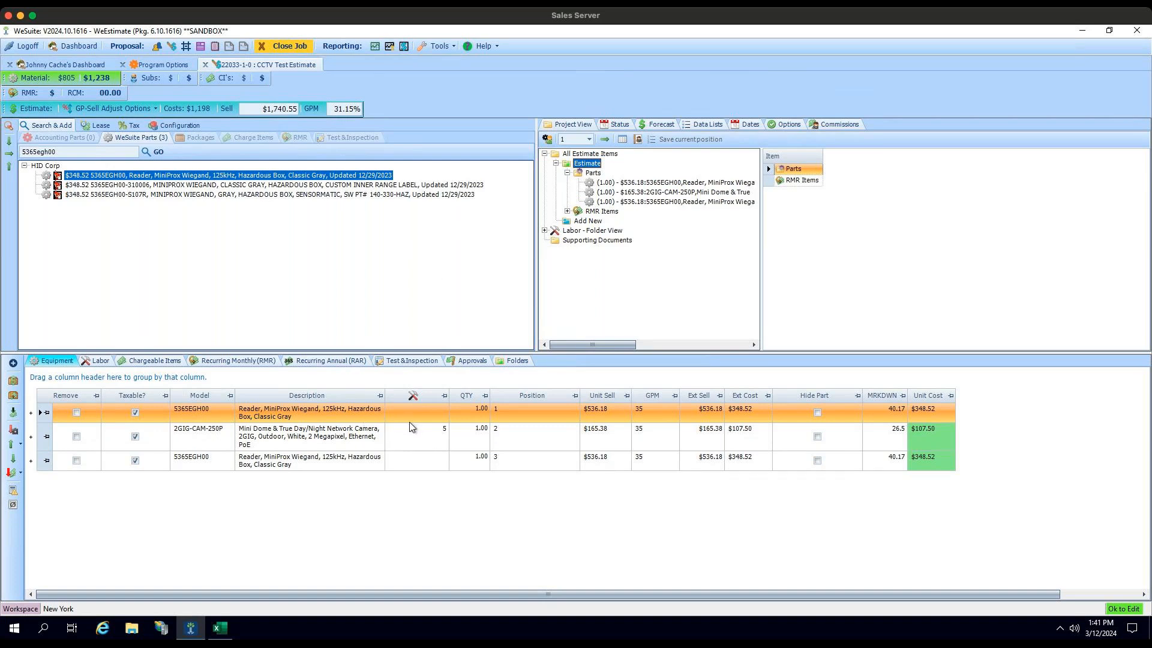
Step: Select all equipment rows and run Latest Pricing against the ADI vendor with latest price for matching vendor enabled
{"action": "right_click", "coordinate": [44, 414]}
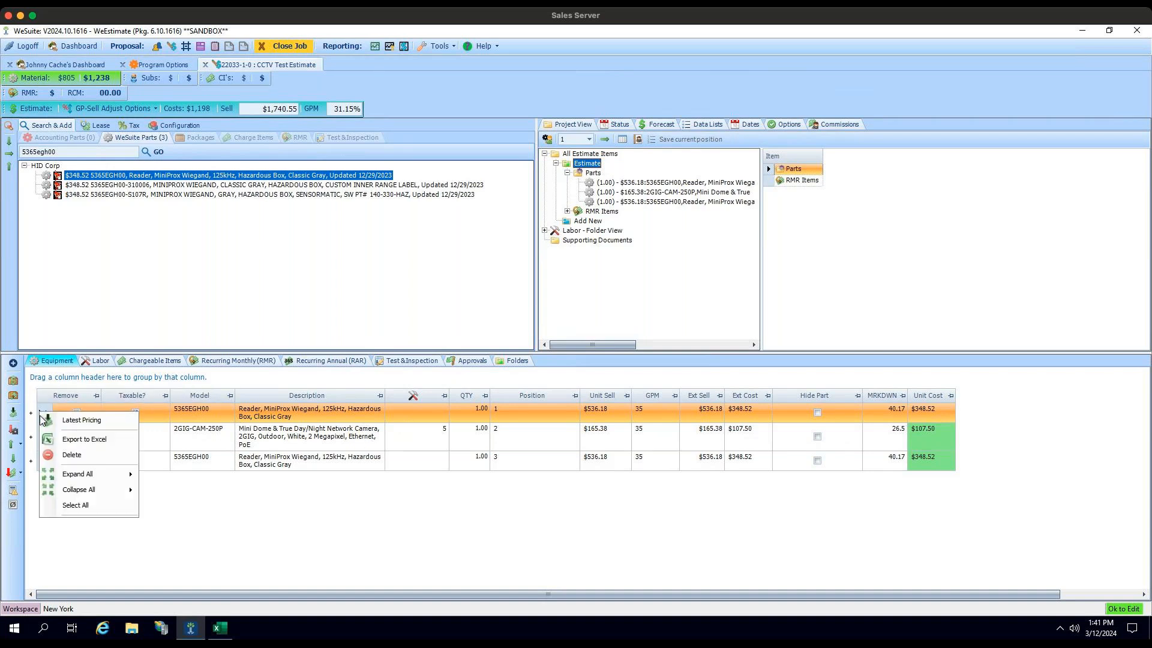
{"action": "left_click", "coordinate": [76, 505]}
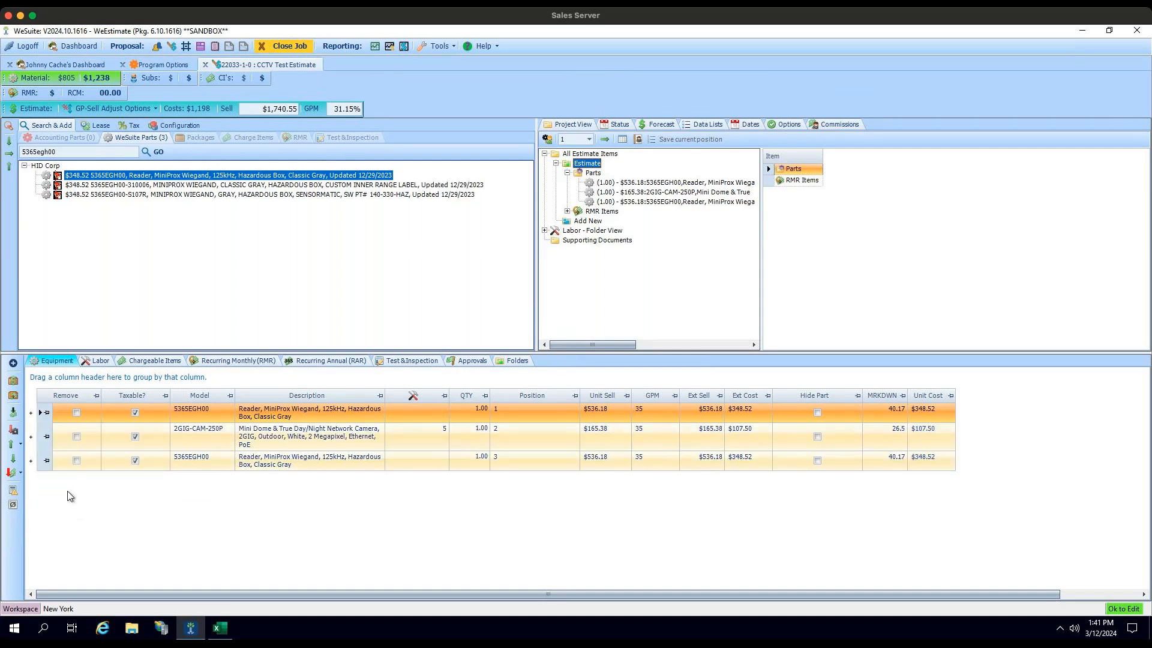
{"action": "left_click", "coordinate": [12, 415]}
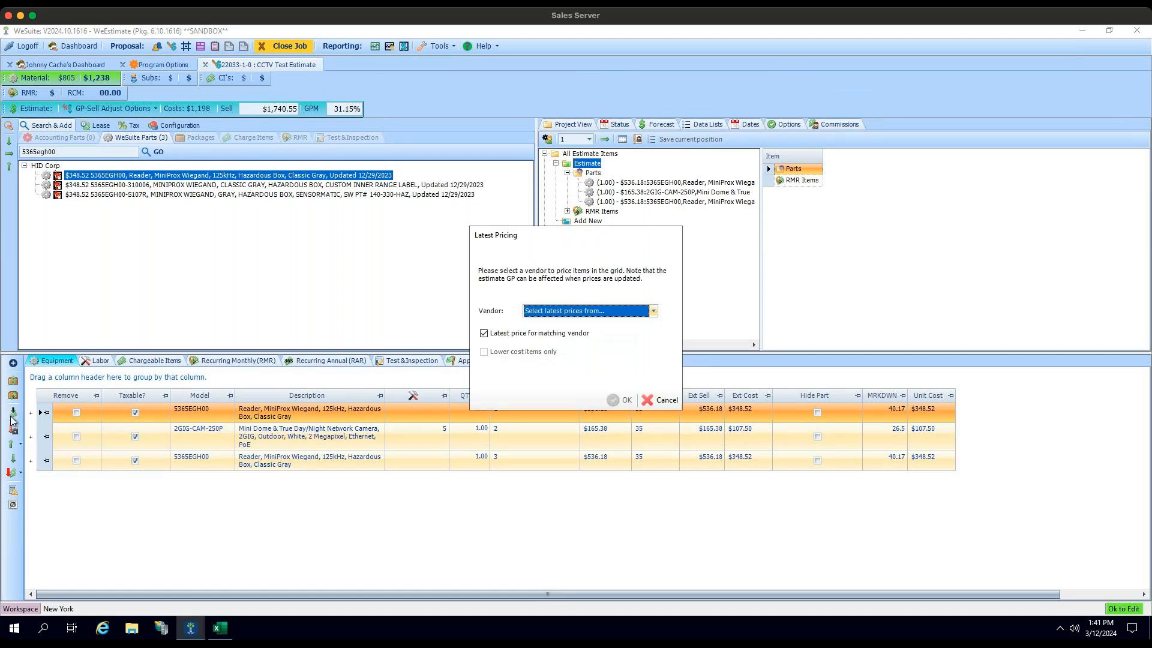
{"action": "left_click", "coordinate": [653, 311]}
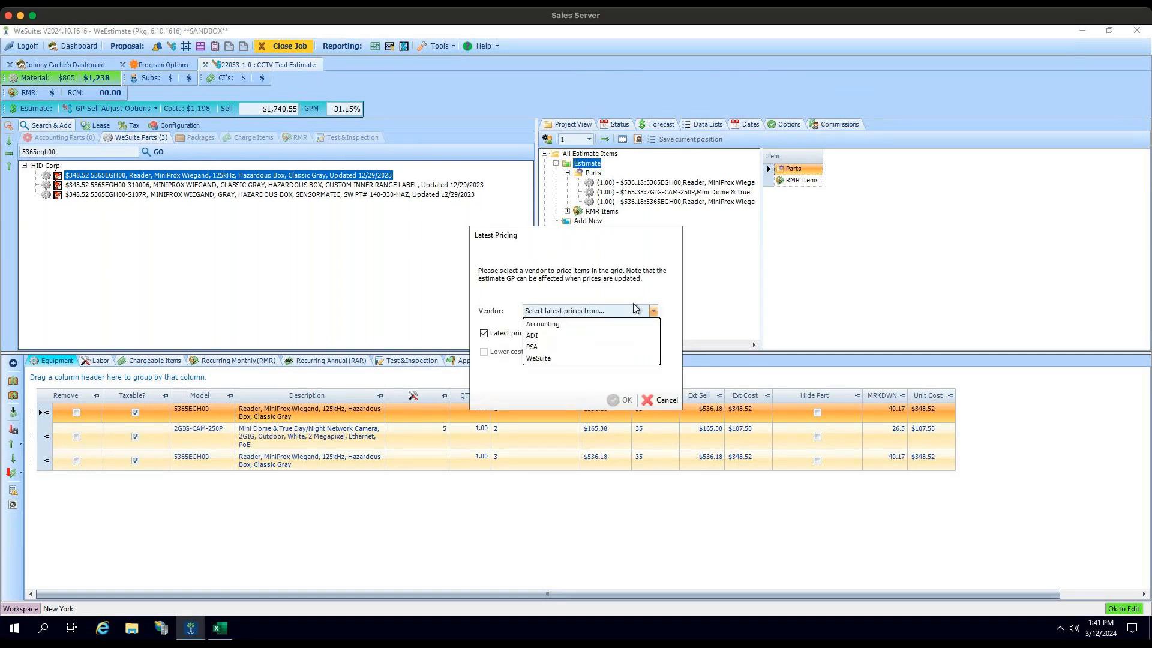
{"action": "left_click", "coordinate": [575, 334]}
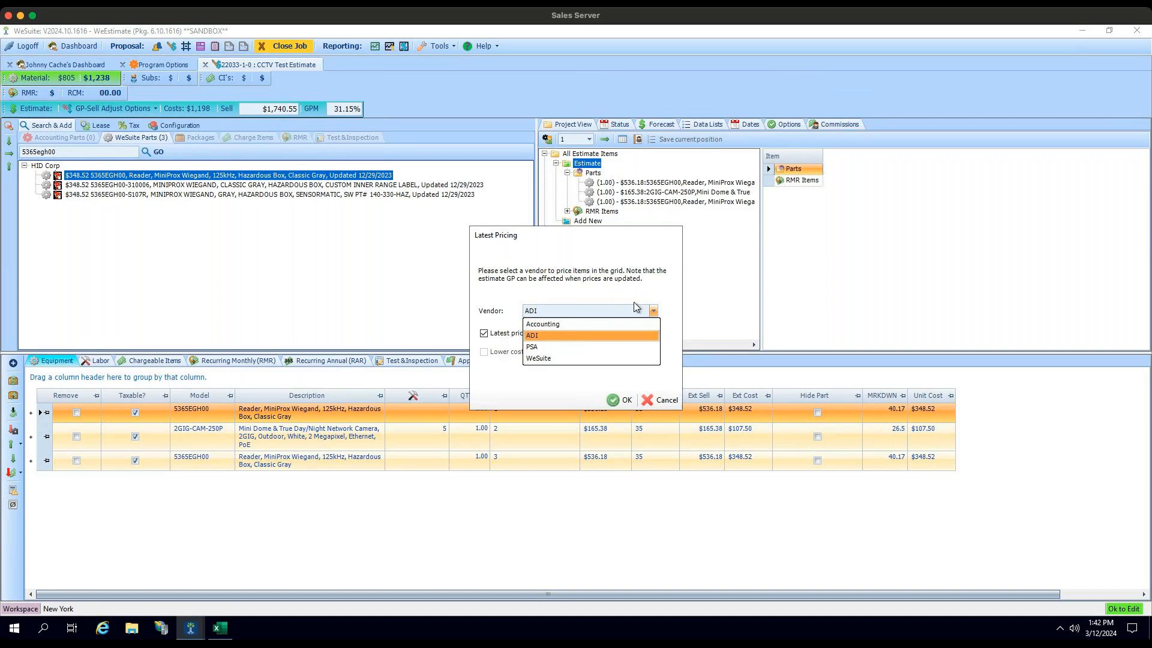
{"action": "left_click", "coordinate": [650, 310]}
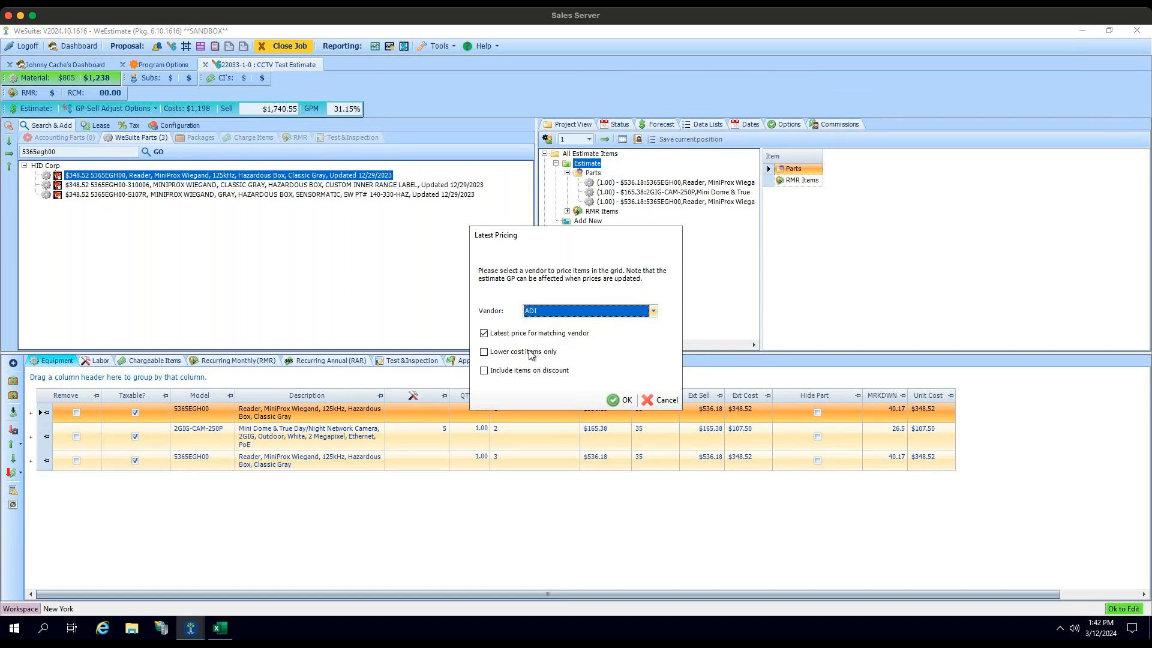
{"action": "left_click", "coordinate": [485, 352]}
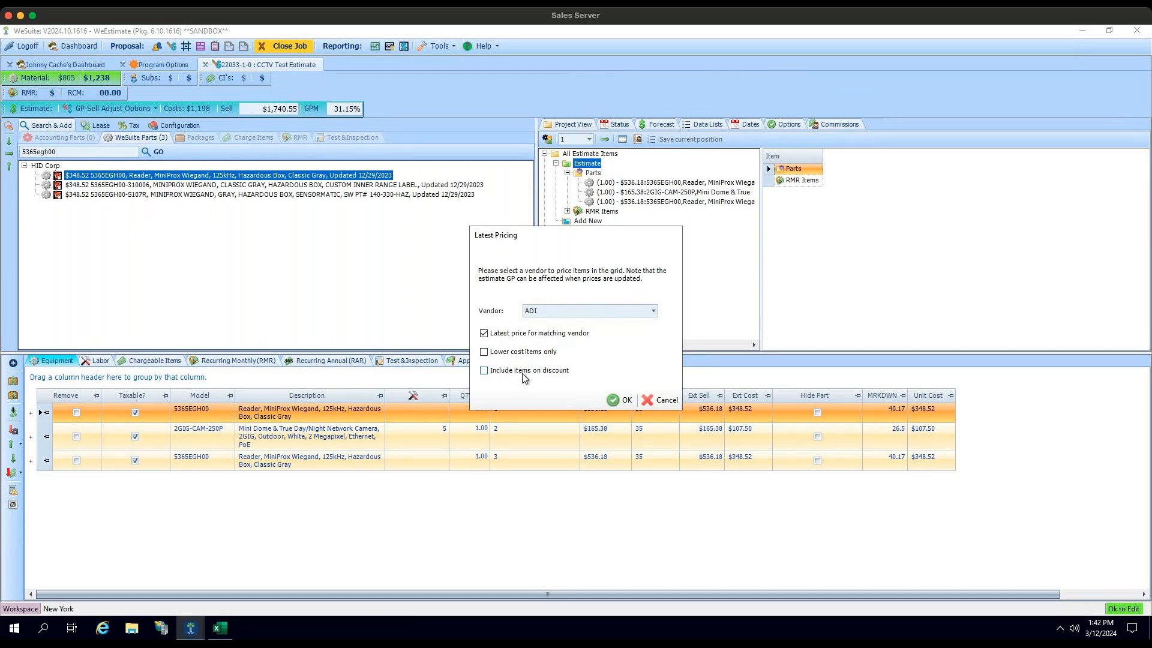
{"action": "left_click", "coordinate": [623, 401]}
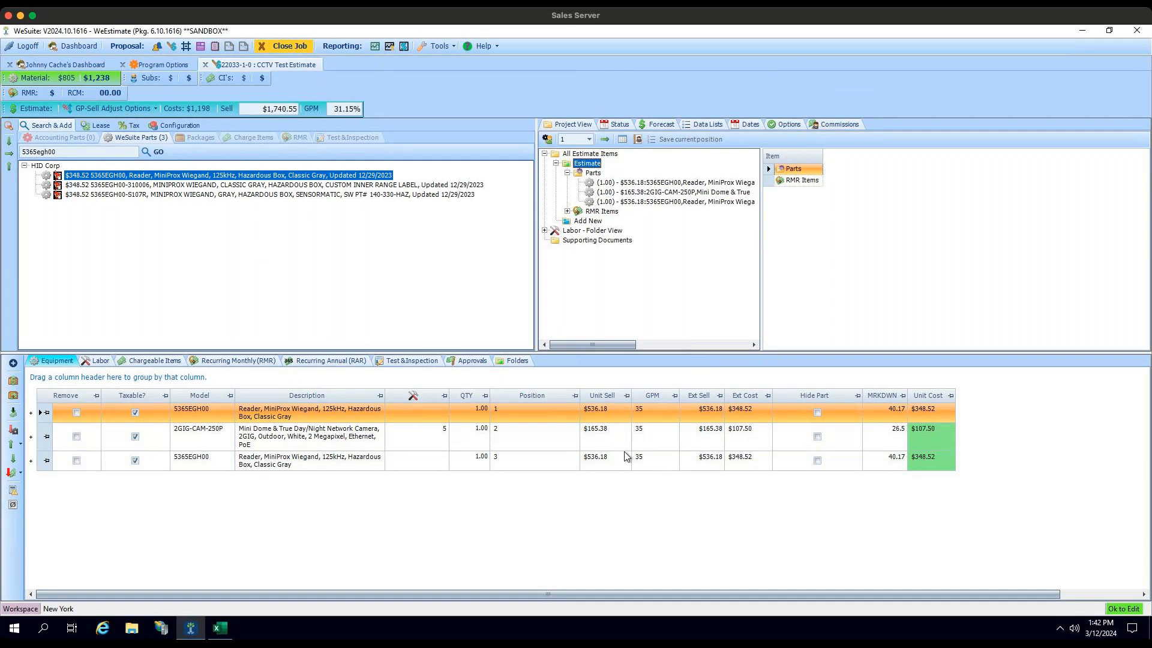
Step: Open System Configuration, search the users by last name and open the matching White Plains user for editing
{"action": "left_click", "coordinate": [440, 46]}
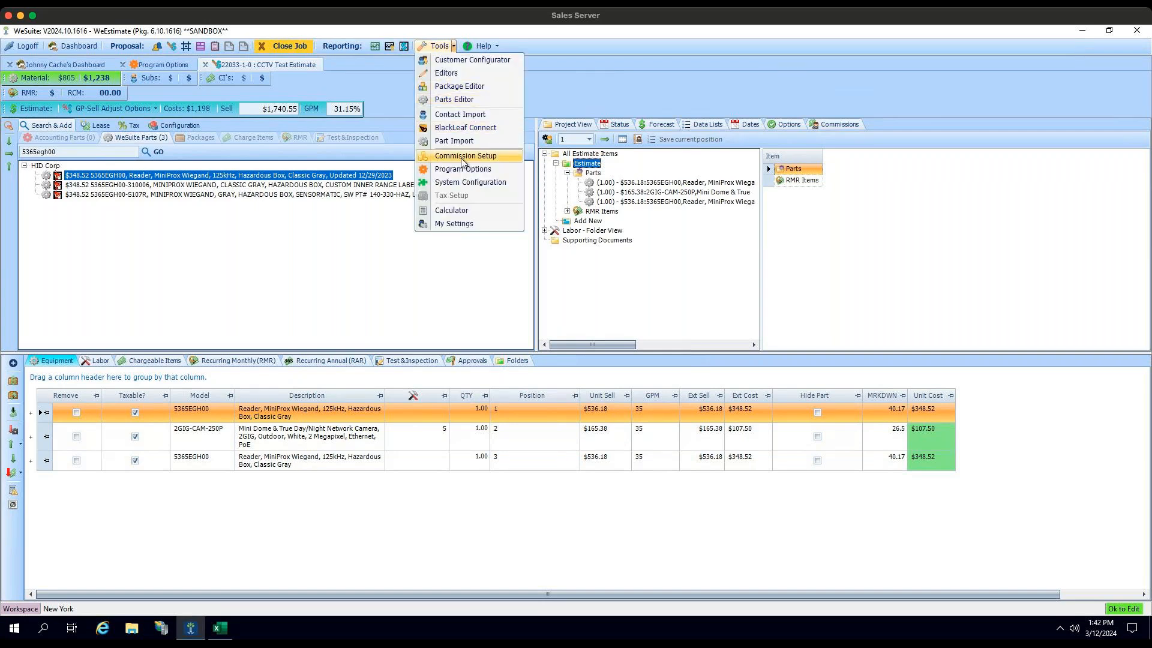
{"action": "left_click", "coordinate": [485, 184]}
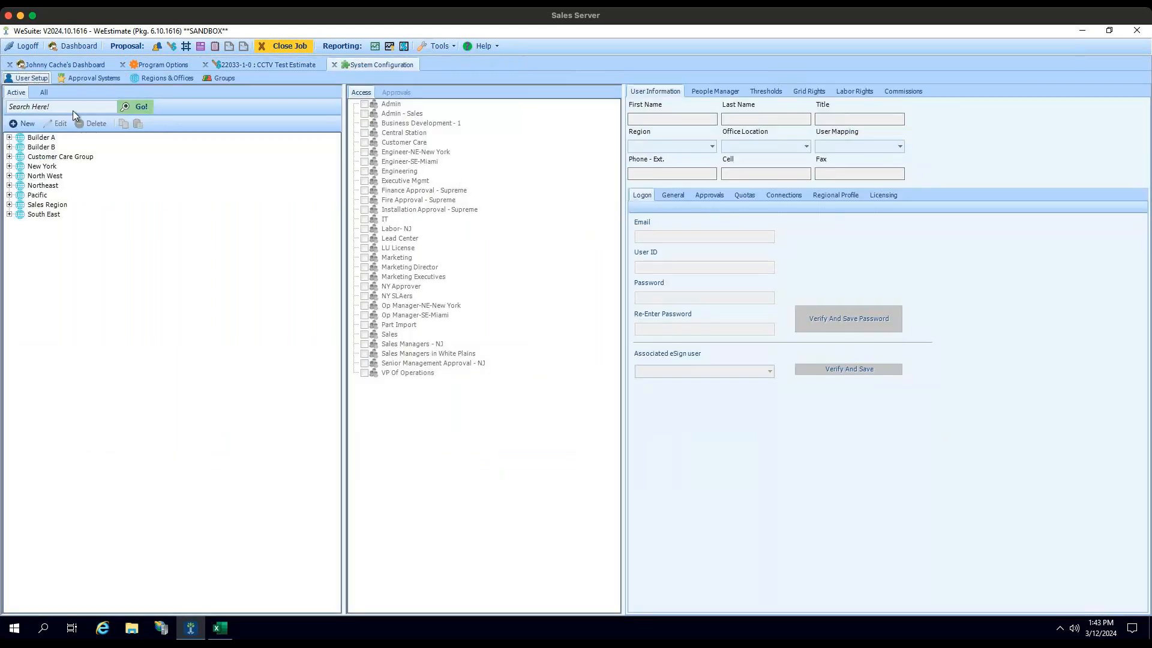
{"action": "type", "text": "cache"}
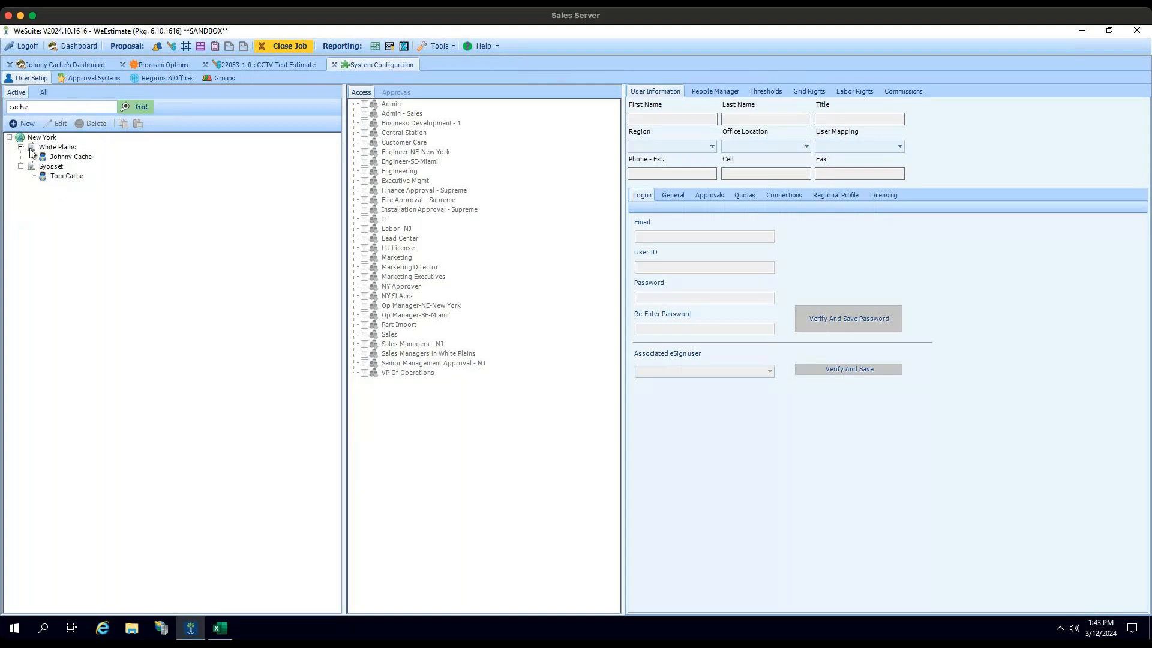
{"action": "left_click", "coordinate": [55, 156]}
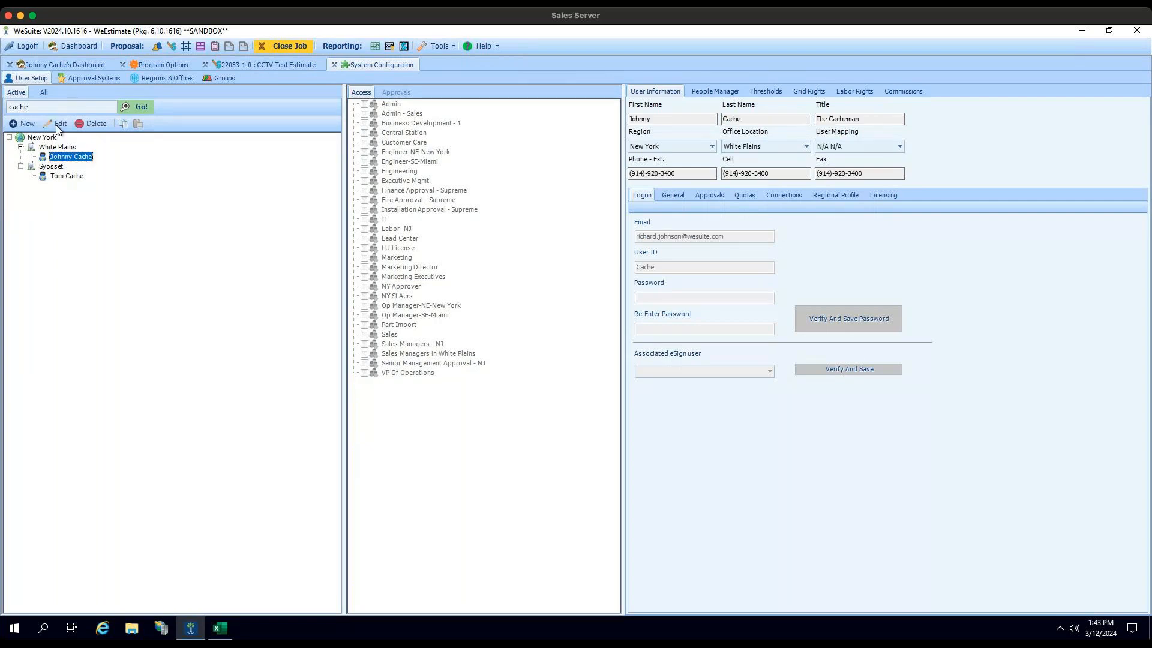
{"action": "left_click", "coordinate": [58, 124]}
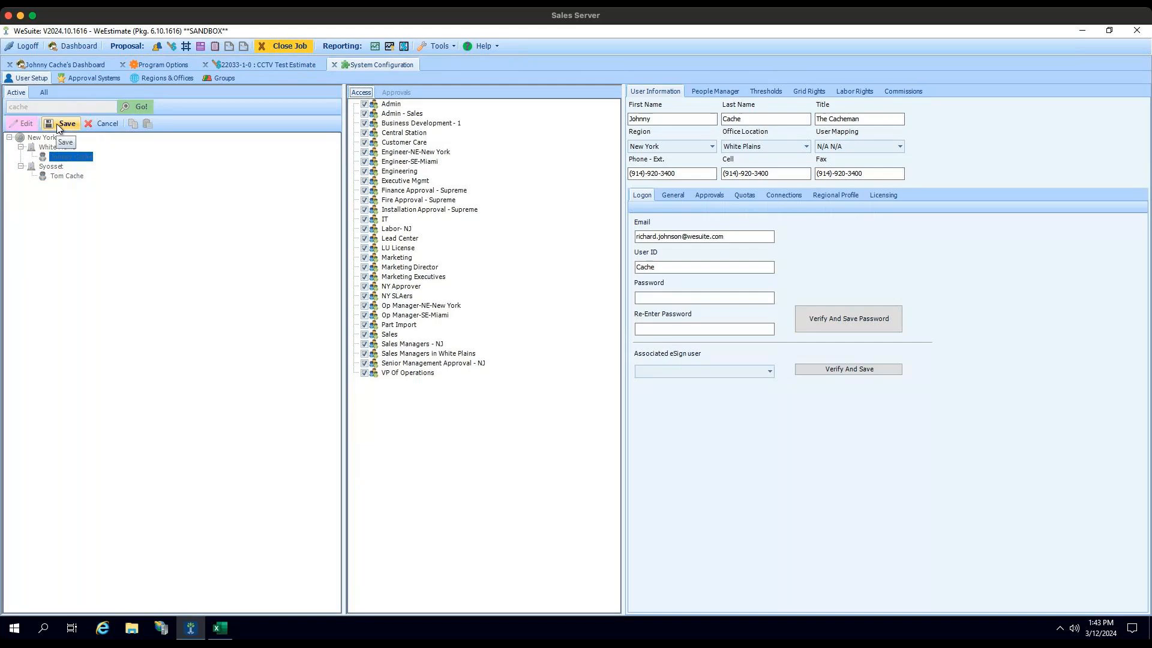
Step: Examine the user's Grid Rights for the equipment fields, then close System Configuration
{"action": "left_click", "coordinate": [811, 95]}
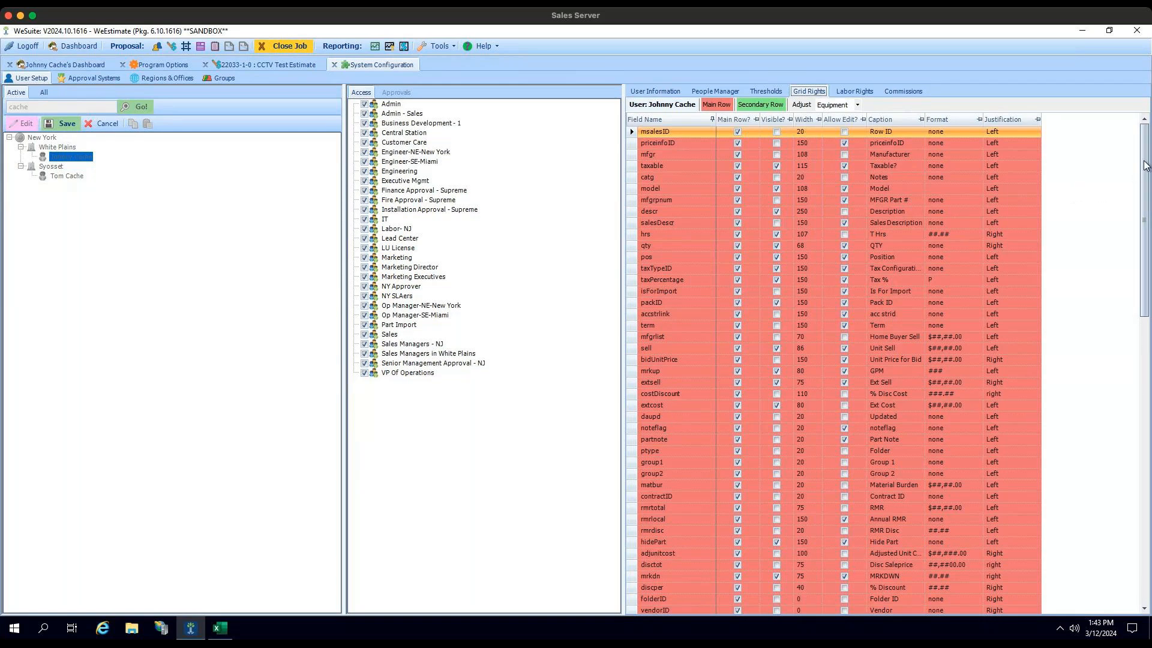
{"action": "left_click_drag", "start_coordinate": [1146, 175], "coordinate": [1146, 187]}
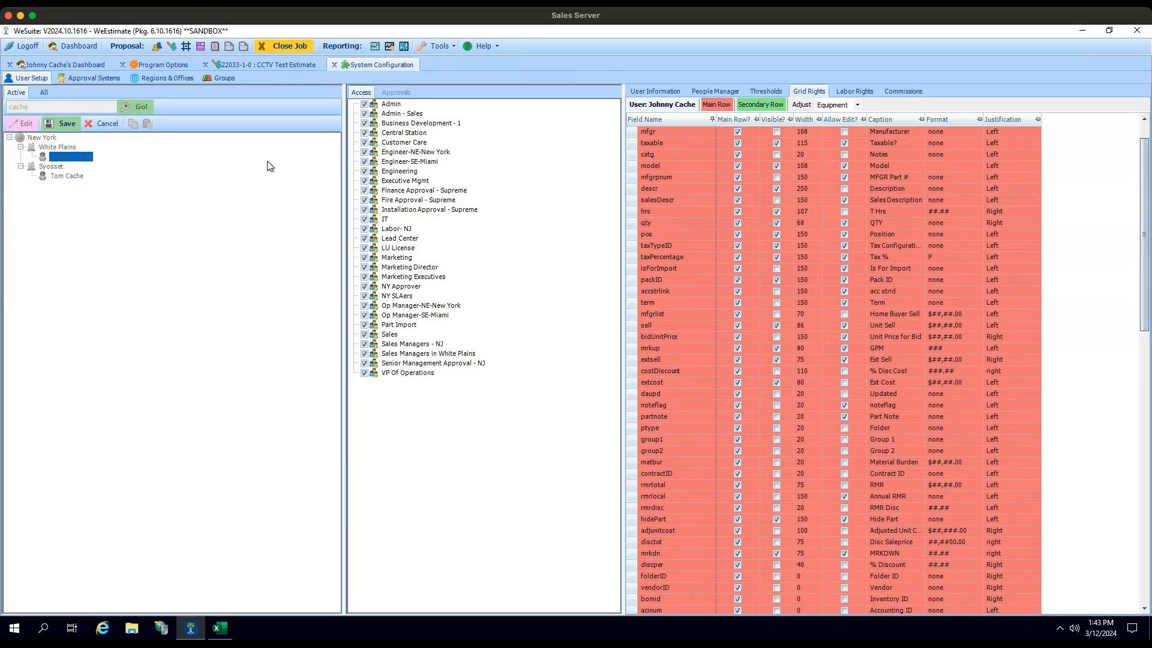
{"action": "left_click", "coordinate": [333, 65]}
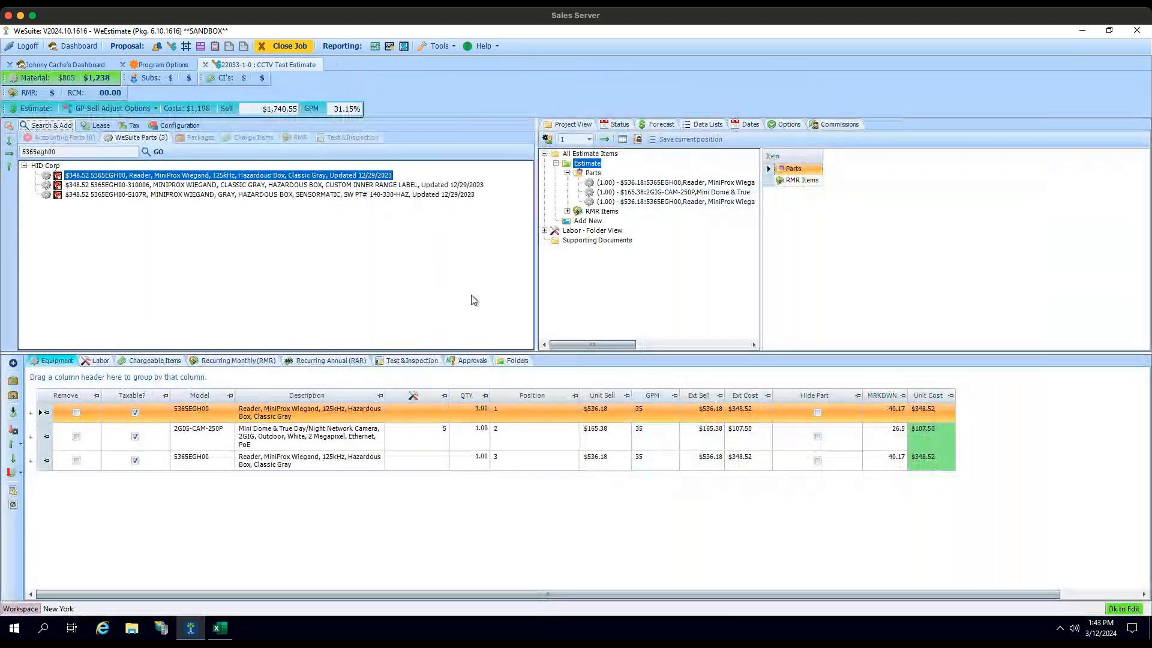
Step: Expand the first 5365EGH00 equipment row and examine its secondary columns across the grid
{"action": "left_click", "coordinate": [31, 413]}
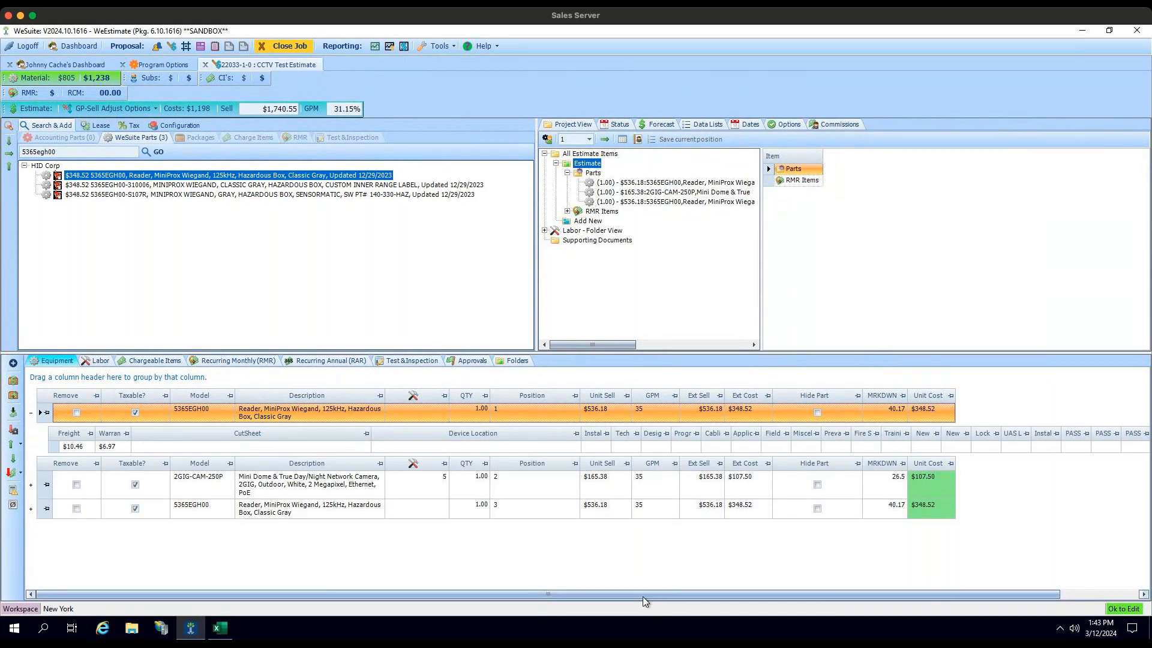
{"action": "left_click_drag", "start_coordinate": [549, 595], "coordinate": [789, 578]}
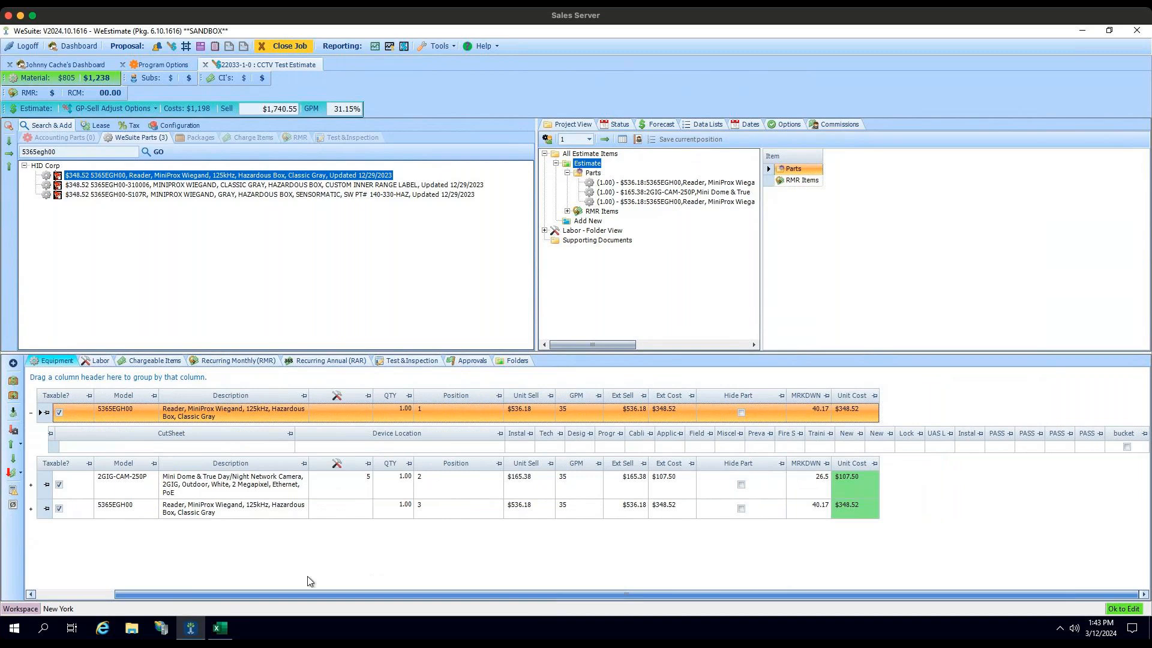
{"action": "scroll", "coordinate": [193, 577], "scroll_direction": "left", "scroll_amount": 3}
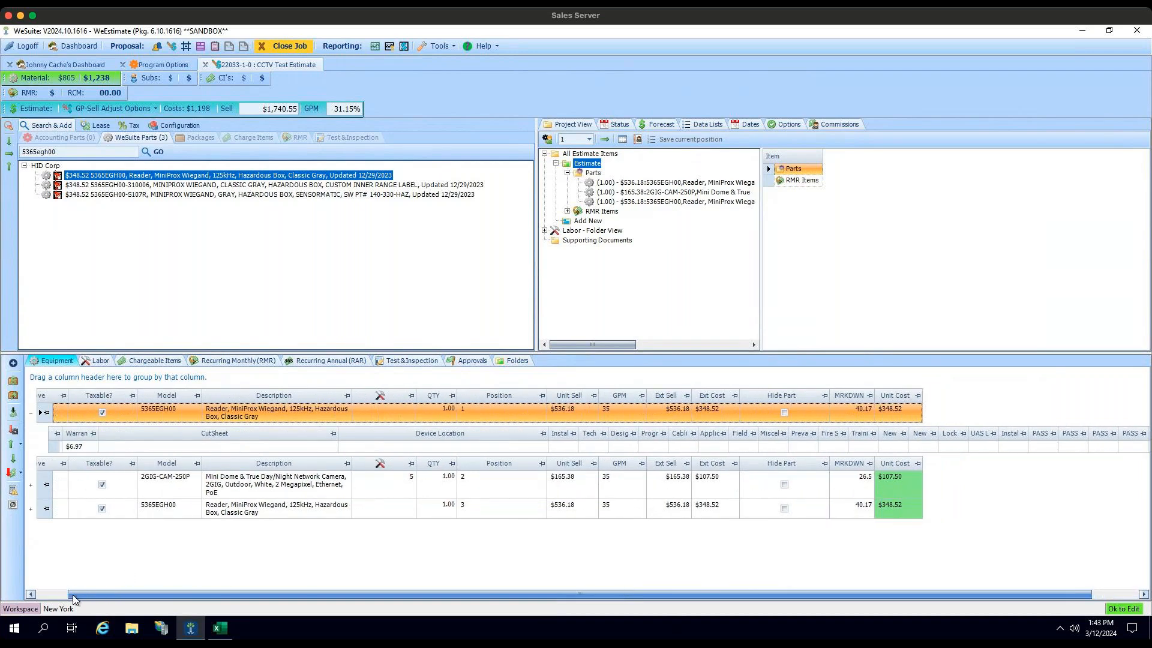
{"action": "left_click_drag", "start_coordinate": [71, 595], "coordinate": [43, 596]}
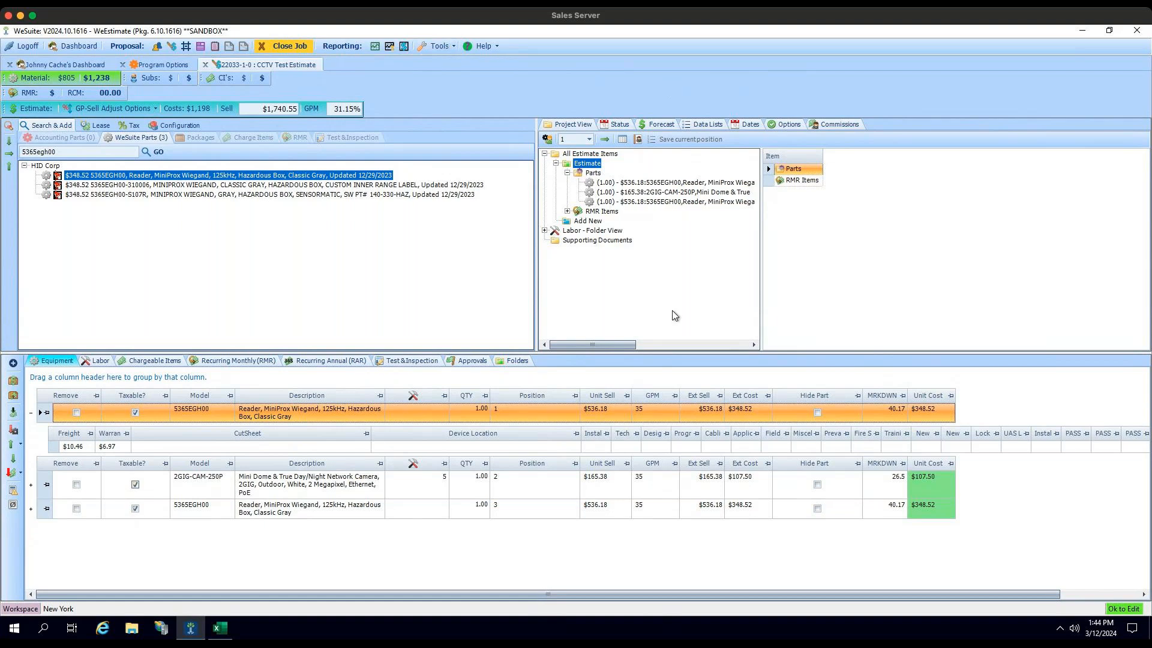
Step: In Program Options, open Global Grid Rights for Equipment and make the vendorID field visible
{"action": "left_click", "coordinate": [497, 46]}
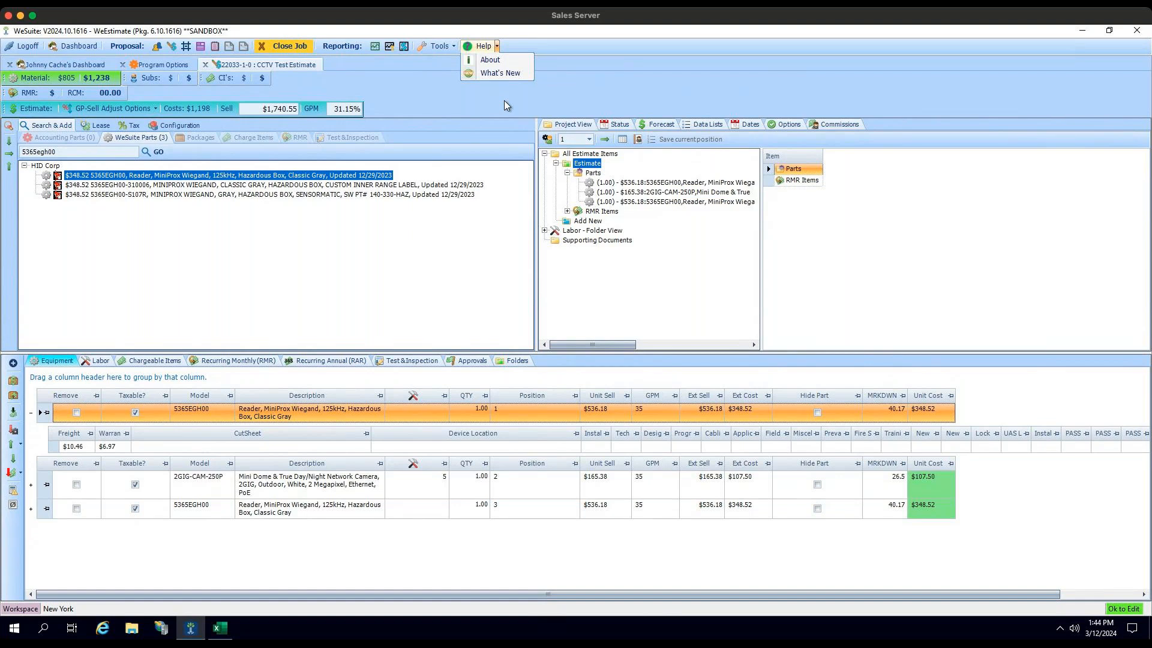
{"action": "left_click", "coordinate": [448, 46]}
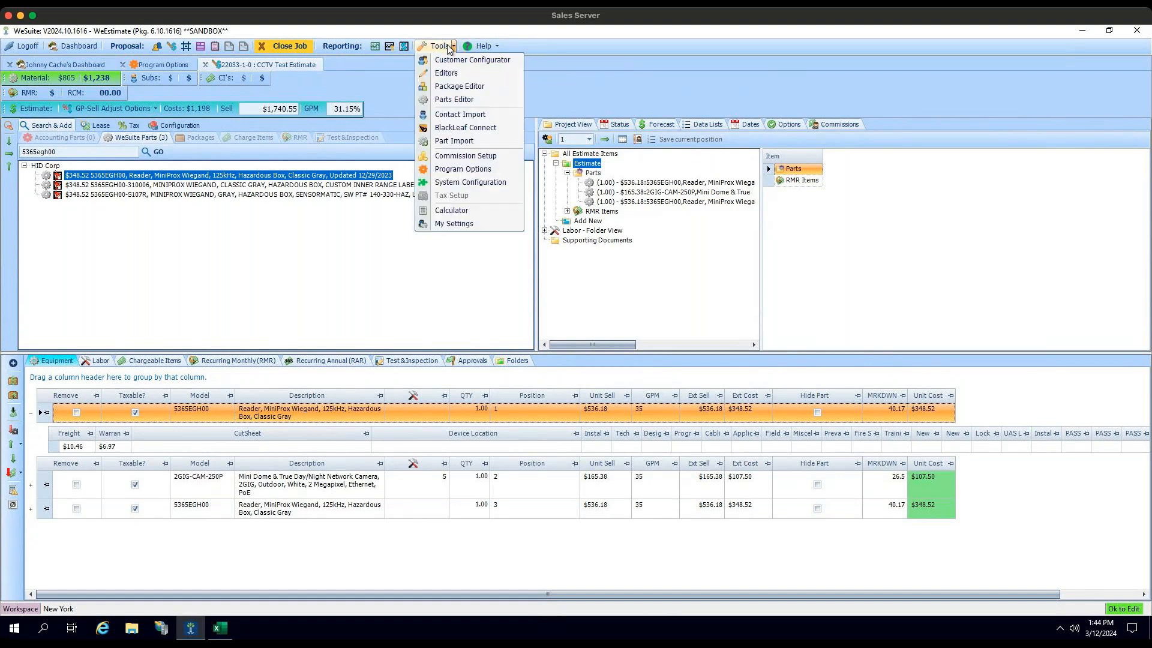
{"action": "left_click", "coordinate": [171, 64]}
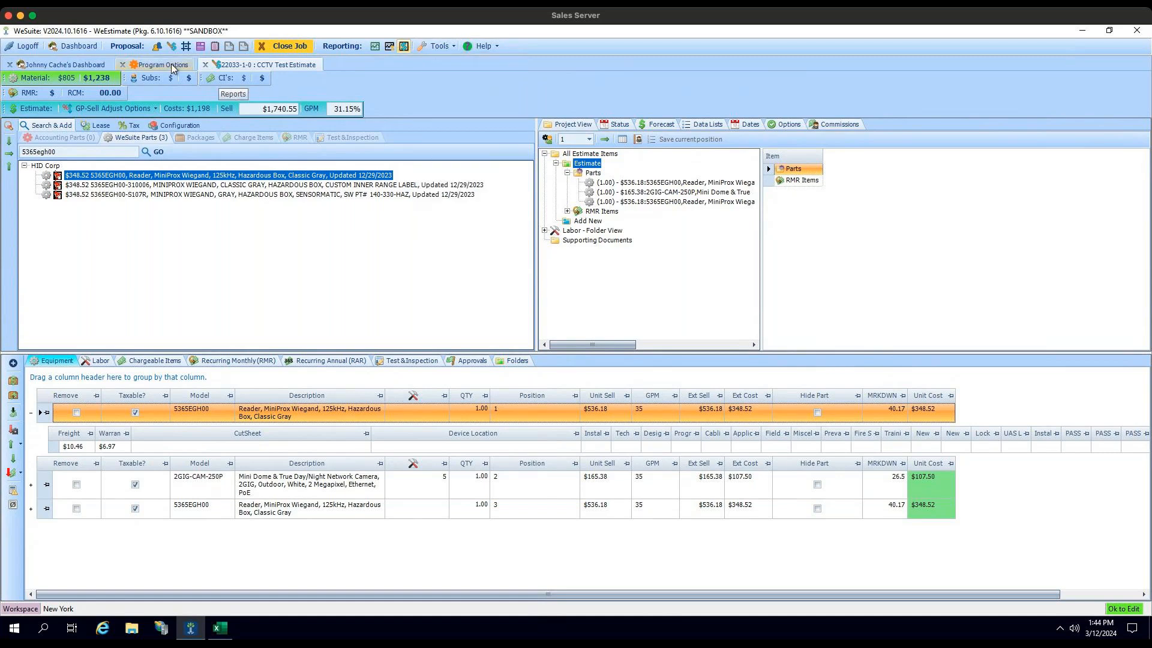
{"action": "left_click", "coordinate": [171, 63]}
{"action": "left_click", "coordinate": [54, 260]}
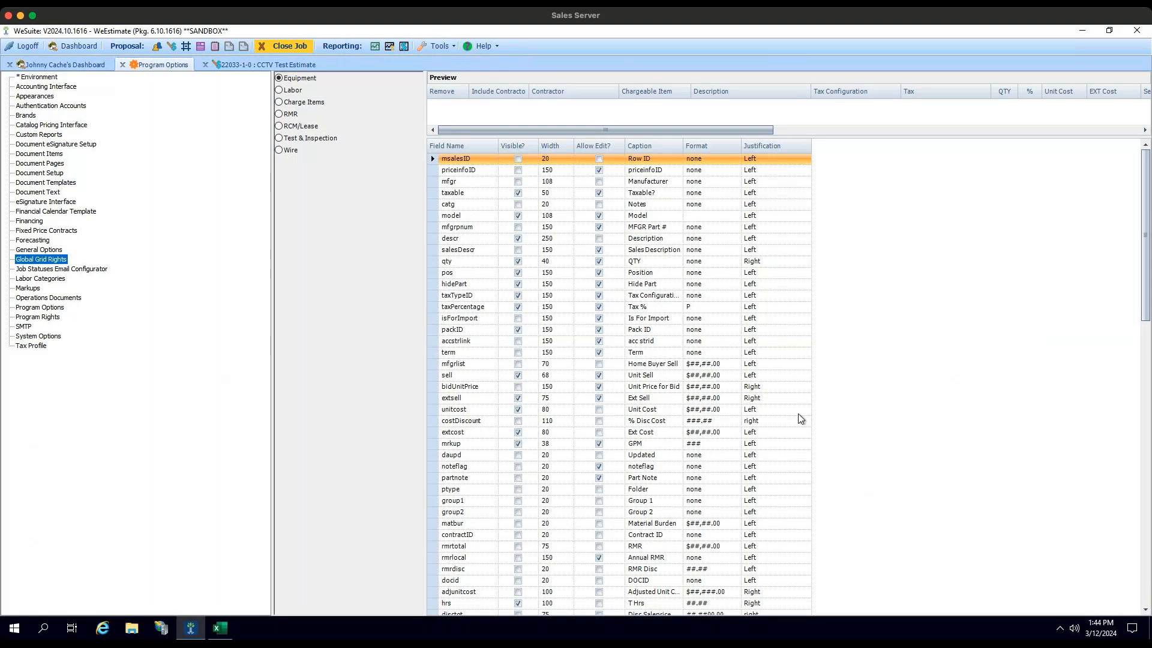
{"action": "scroll", "coordinate": [1143, 177], "scroll_direction": "down", "scroll_amount": 5}
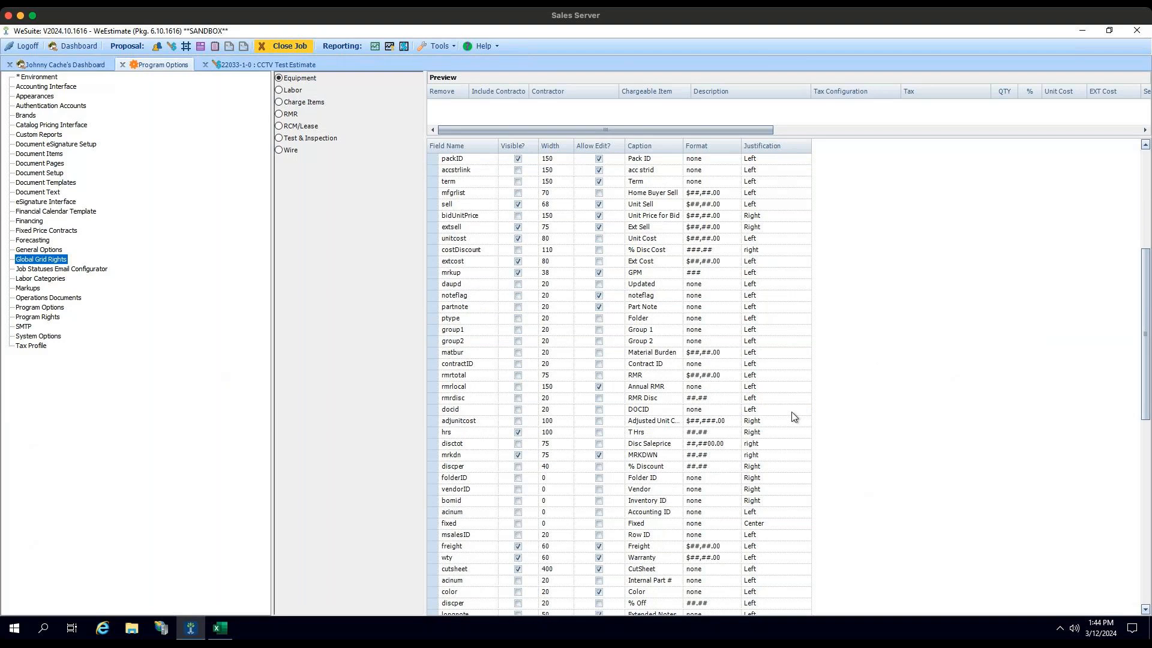
{"action": "scroll", "coordinate": [776, 429], "scroll_direction": "down", "scroll_amount": 4}
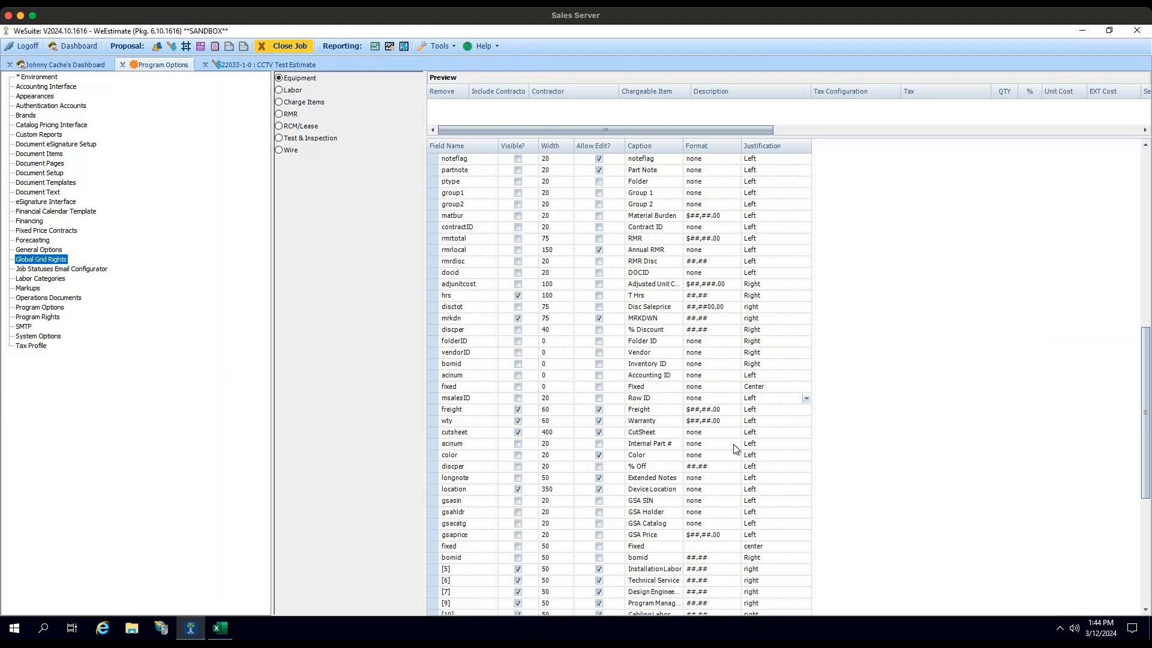
{"action": "scroll", "coordinate": [669, 447], "scroll_direction": "down", "scroll_amount": 4}
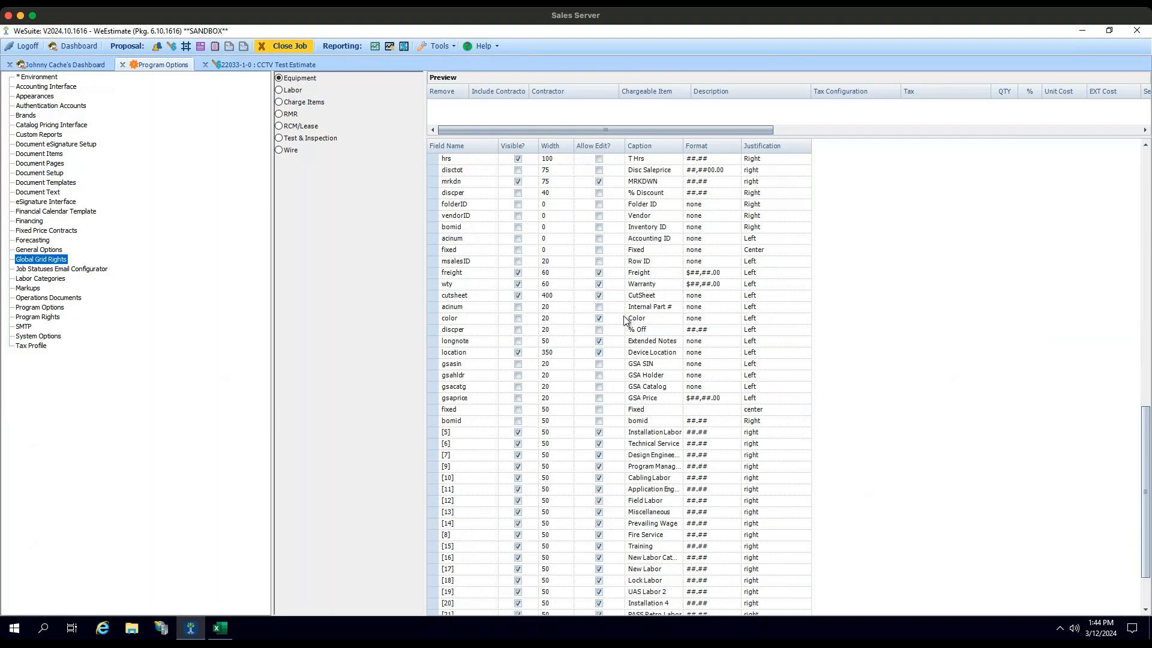
{"action": "left_click", "coordinate": [517, 215]}
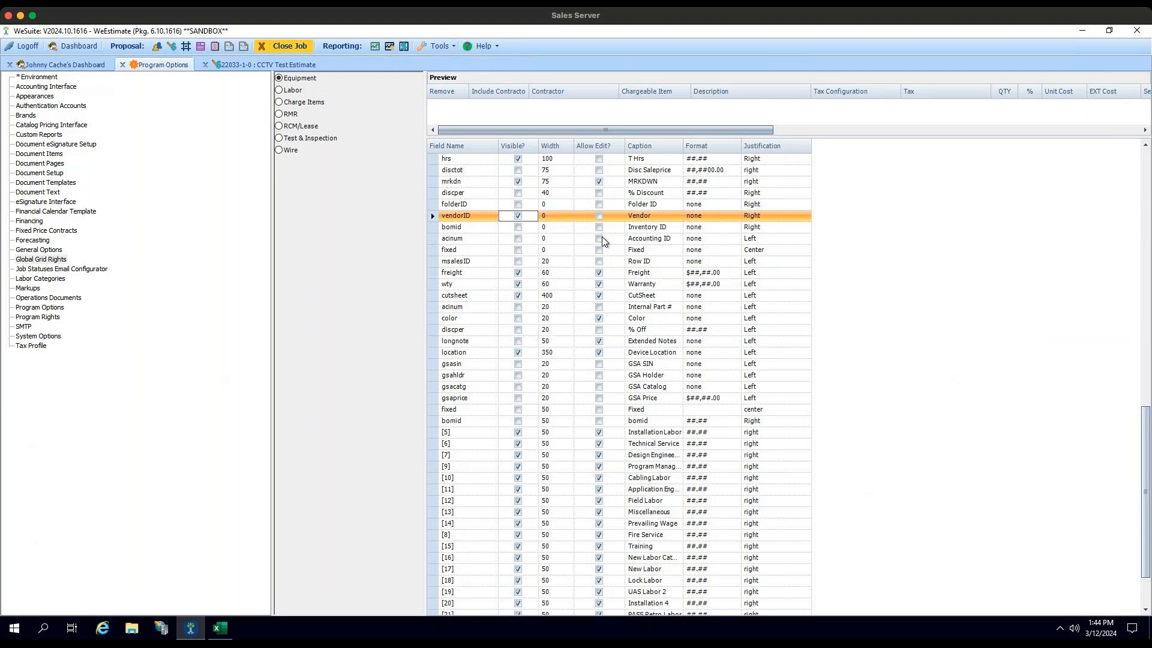
Step: Close Program Options, refresh the dashboard and reopen the last estimate
{"action": "left_click", "coordinate": [122, 64]}
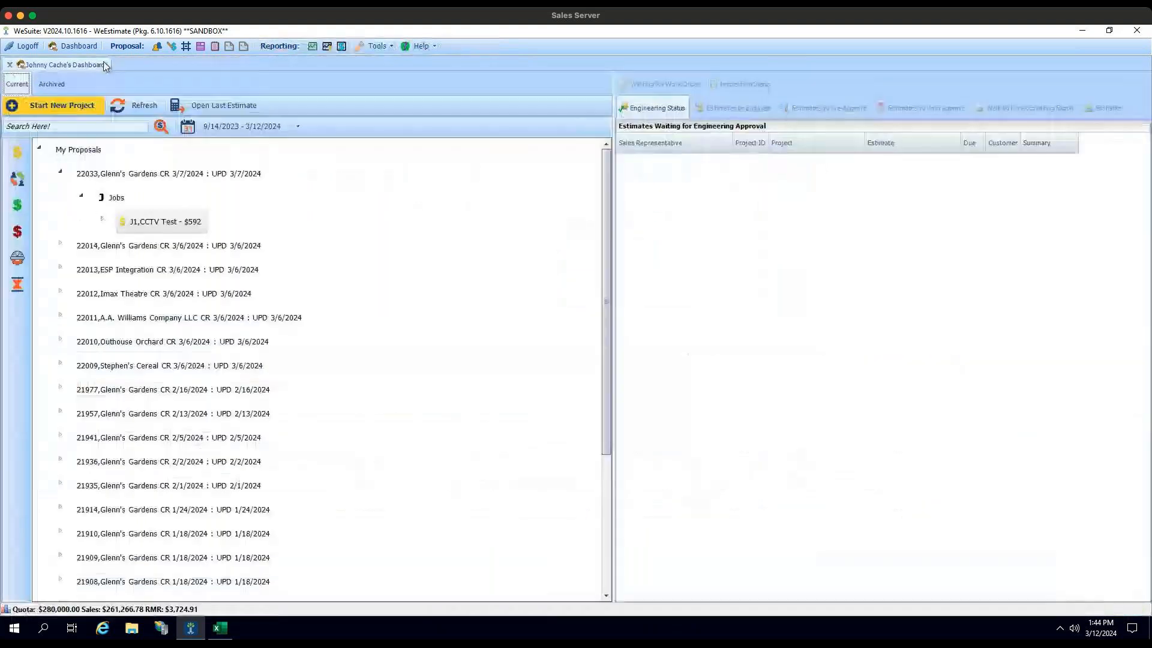
{"action": "left_click", "coordinate": [131, 105]}
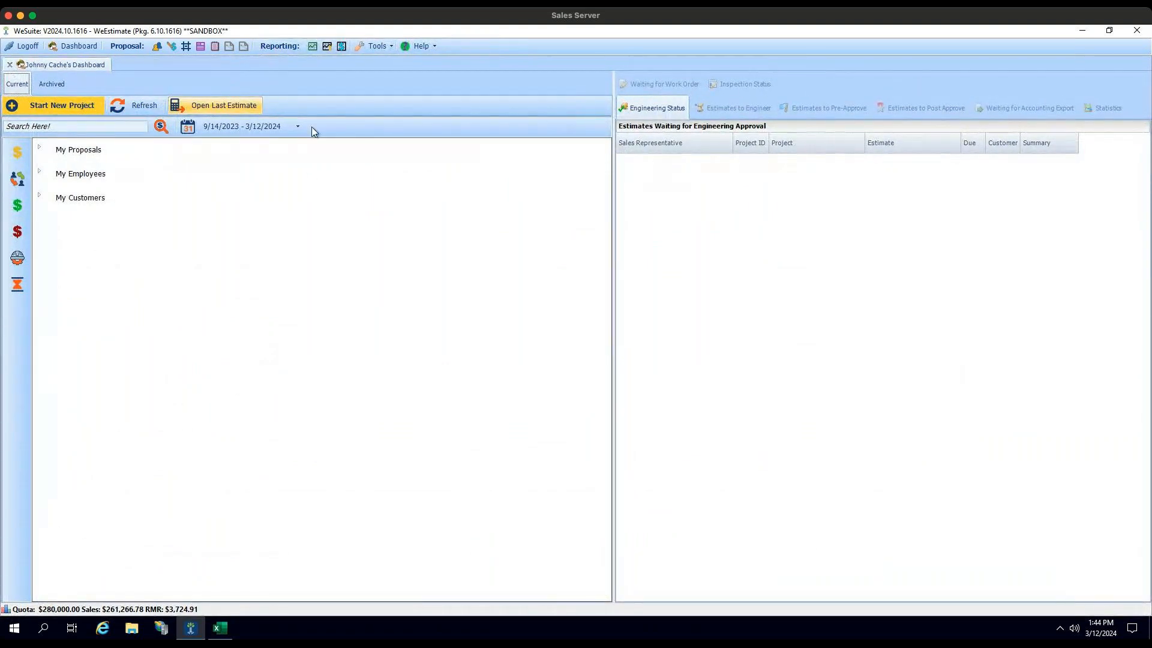
{"action": "left_click", "coordinate": [238, 105]}
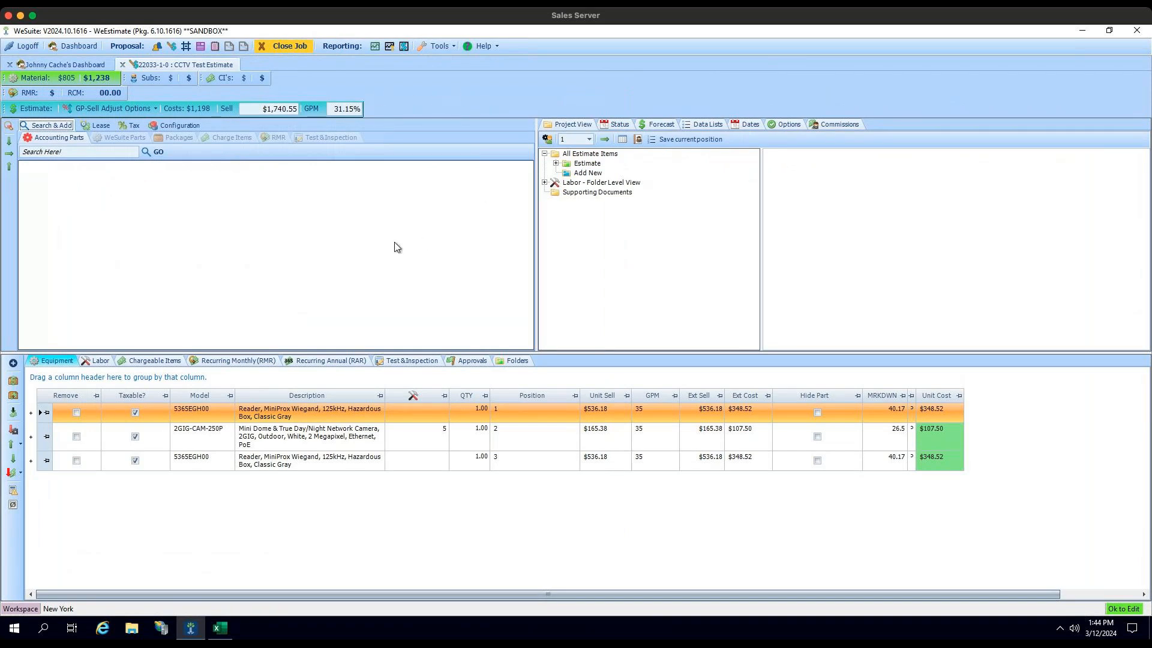
Step: Pin the narrow Vendor column at the start of the equipment grid and widen the MRKDWN, Unit Cost and Vendor columns
{"action": "left_click", "coordinate": [912, 395]}
{"action": "left_click_drag", "start_coordinate": [915, 394], "coordinate": [979, 394]}
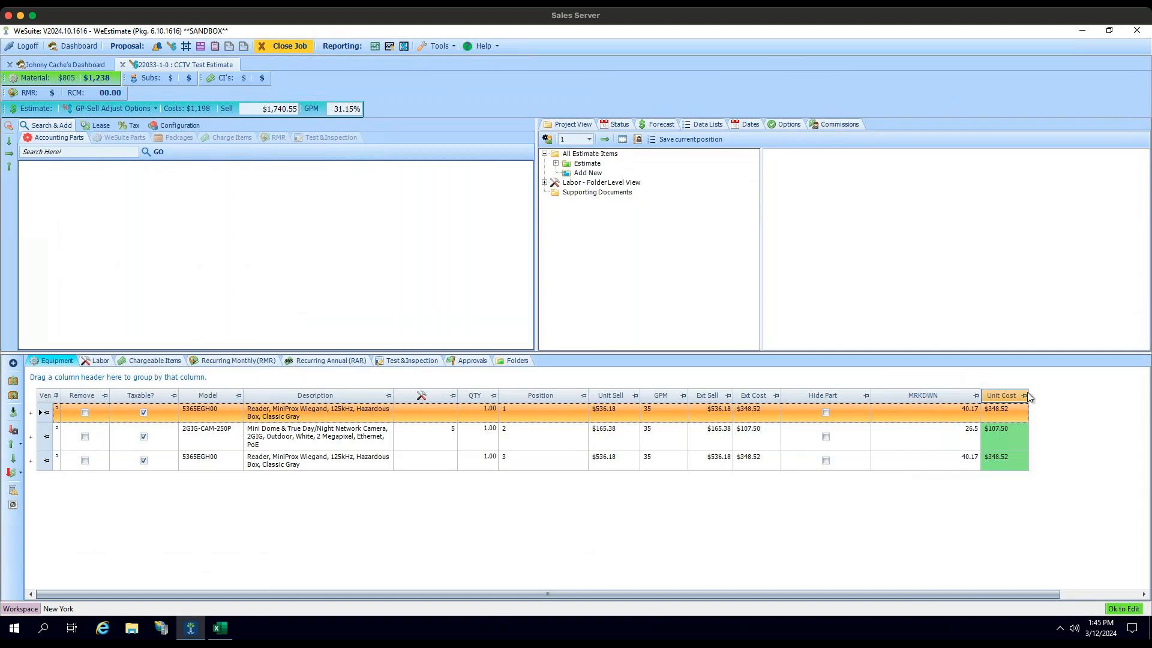
{"action": "left_click_drag", "start_coordinate": [1028, 393], "coordinate": [1066, 393]}
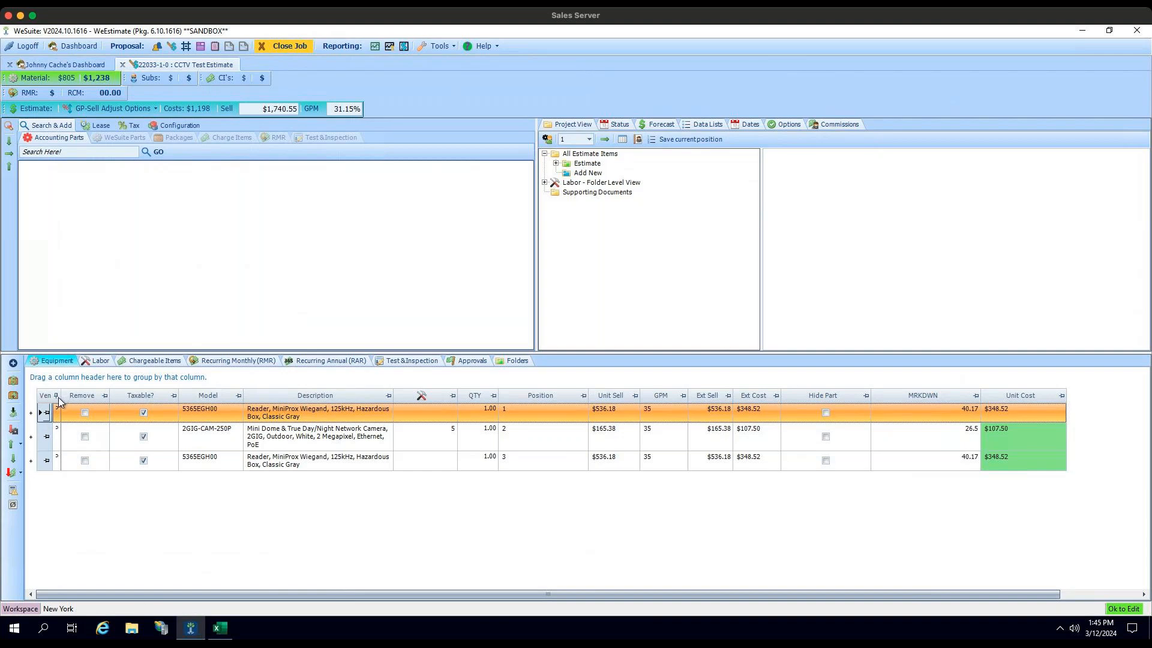
{"action": "left_click_drag", "start_coordinate": [62, 396], "coordinate": [96, 395]}
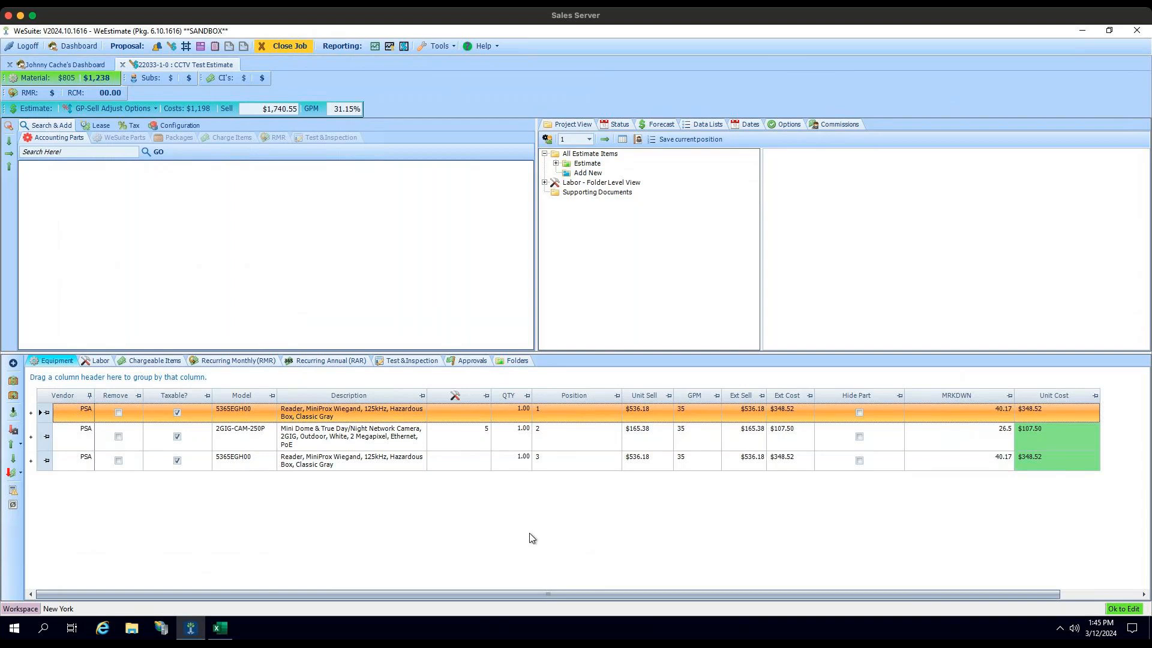
Step: Select all equipment rows, try to update them with Latest Pricing from vendor PSA, and cancel the pricing dialog
{"action": "right_click", "coordinate": [39, 413]}
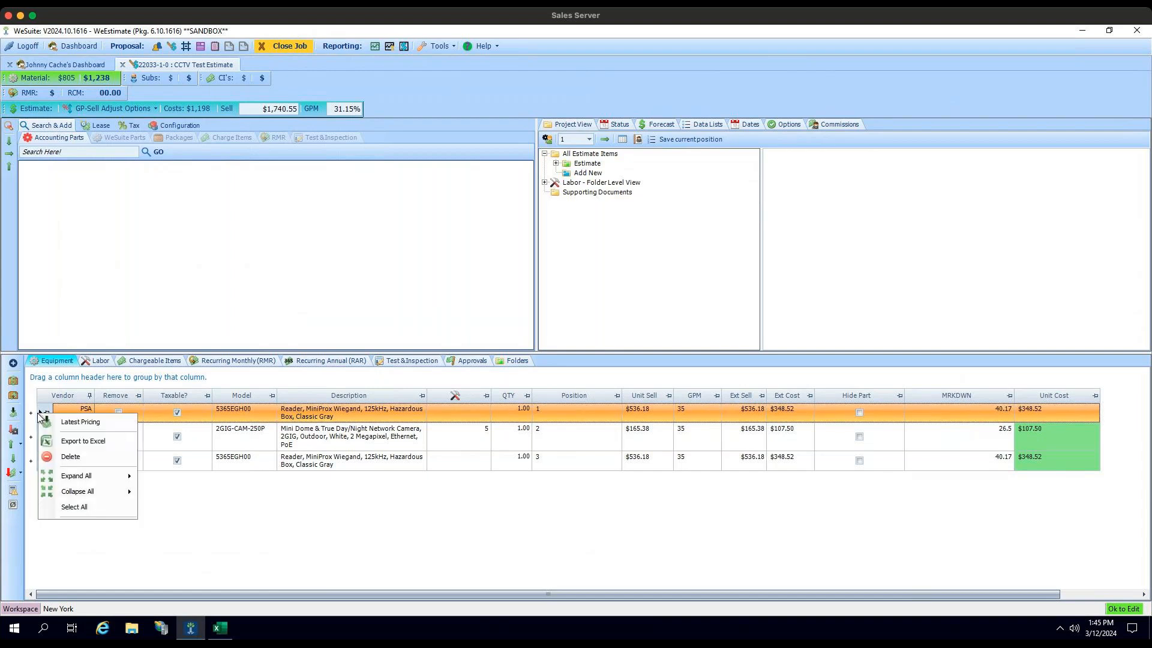
{"action": "left_click", "coordinate": [75, 506]}
{"action": "left_click", "coordinate": [13, 413]}
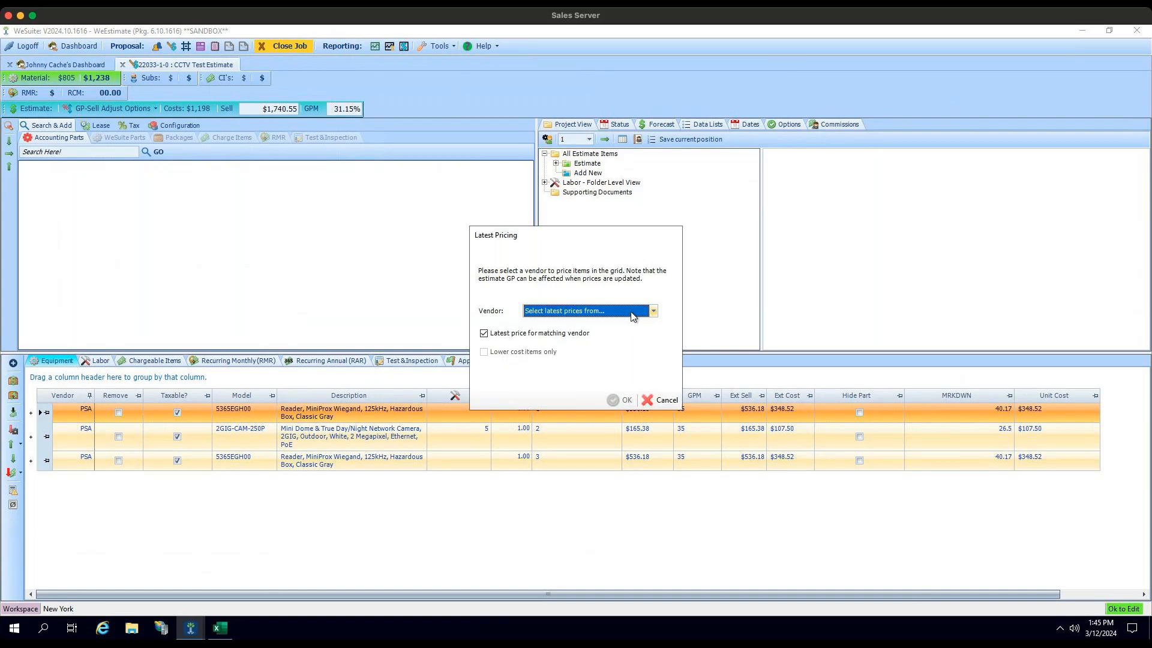
{"action": "left_click", "coordinate": [628, 311]}
{"action": "left_click", "coordinate": [556, 347]}
{"action": "left_click", "coordinate": [556, 348]}
{"action": "left_click", "coordinate": [621, 399]}
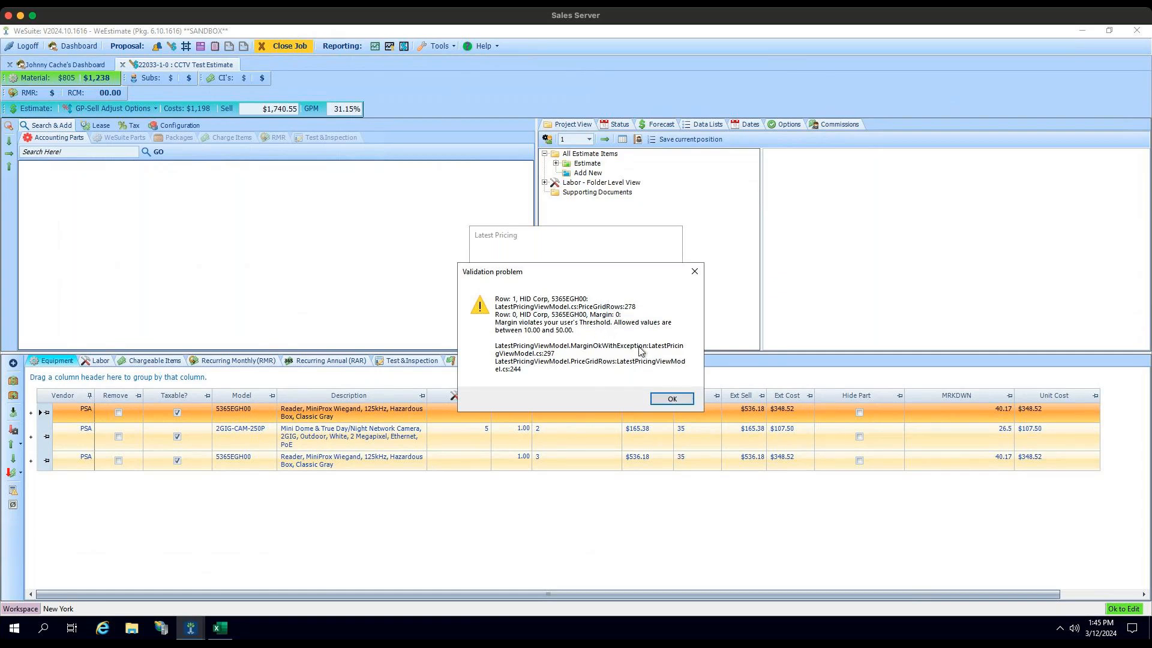
{"action": "left_click", "coordinate": [673, 400]}
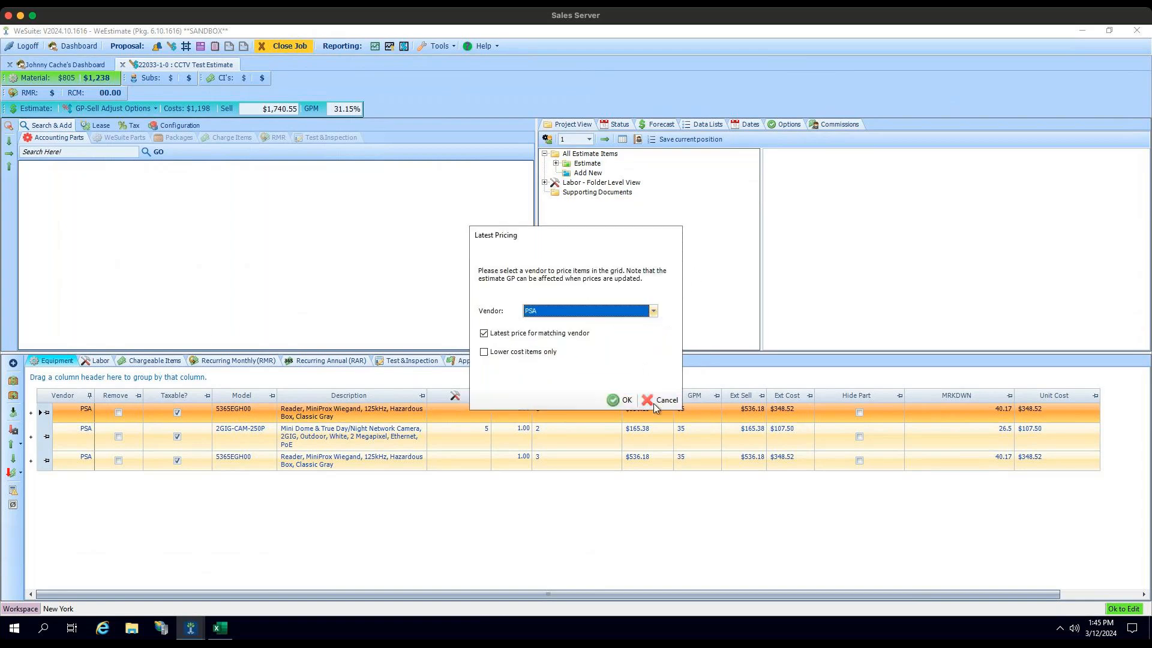
{"action": "left_click", "coordinate": [655, 401]}
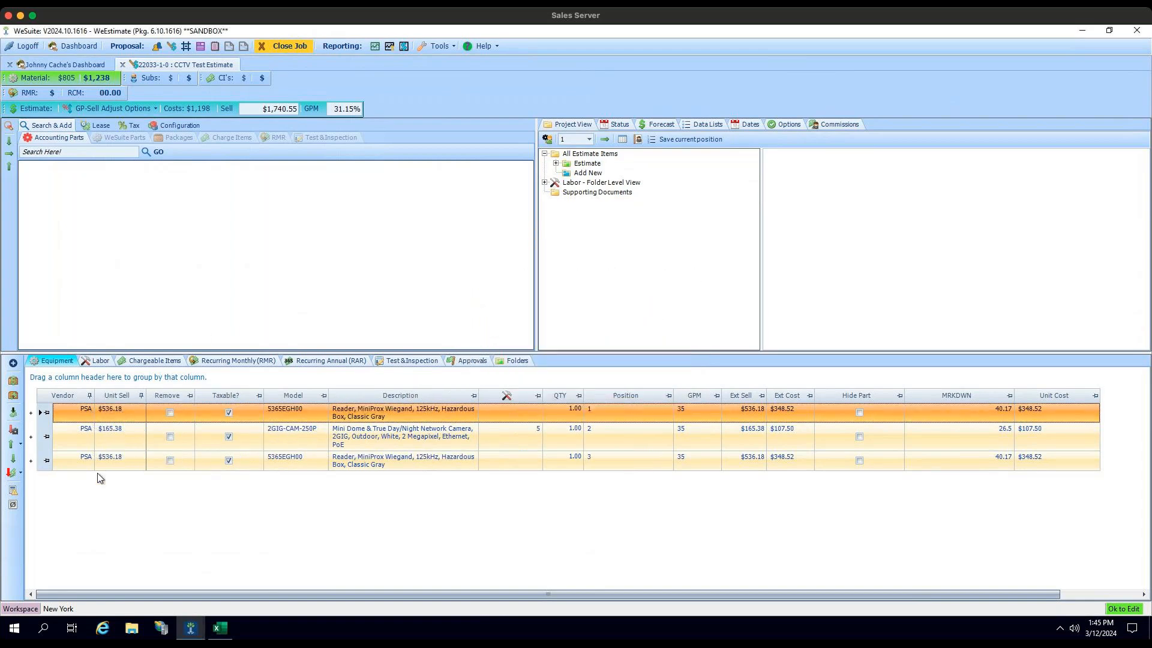